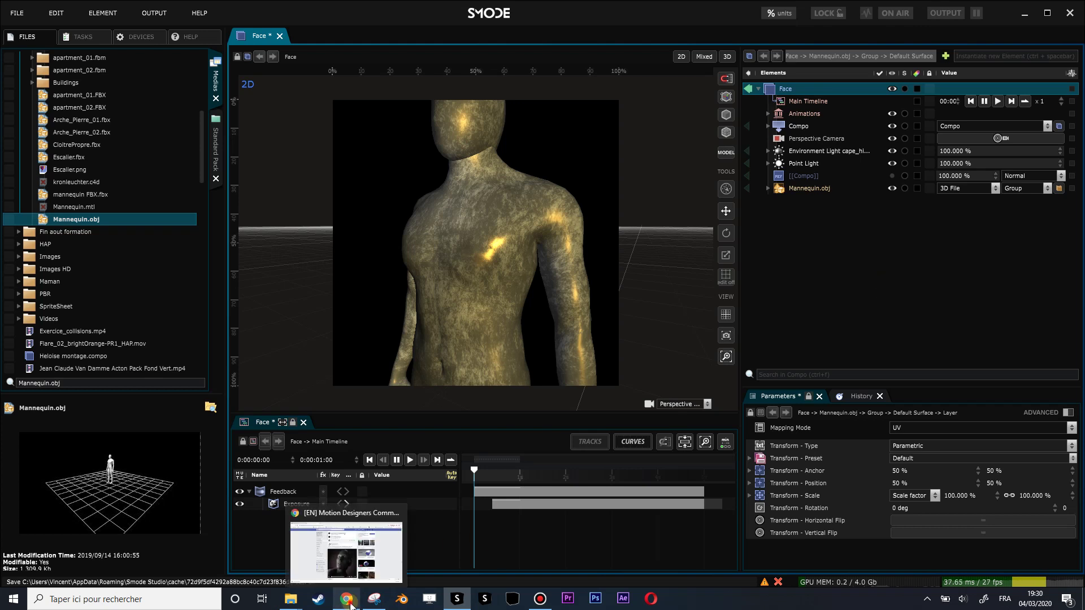
Watch the Reaction-Diffusion Cinema 4D reference video in Chrome's Facebook group page, pause it, and return to Smode.
left_click(349, 603)
scroll(476, 371, "down", 1)
left_click(373, 469)
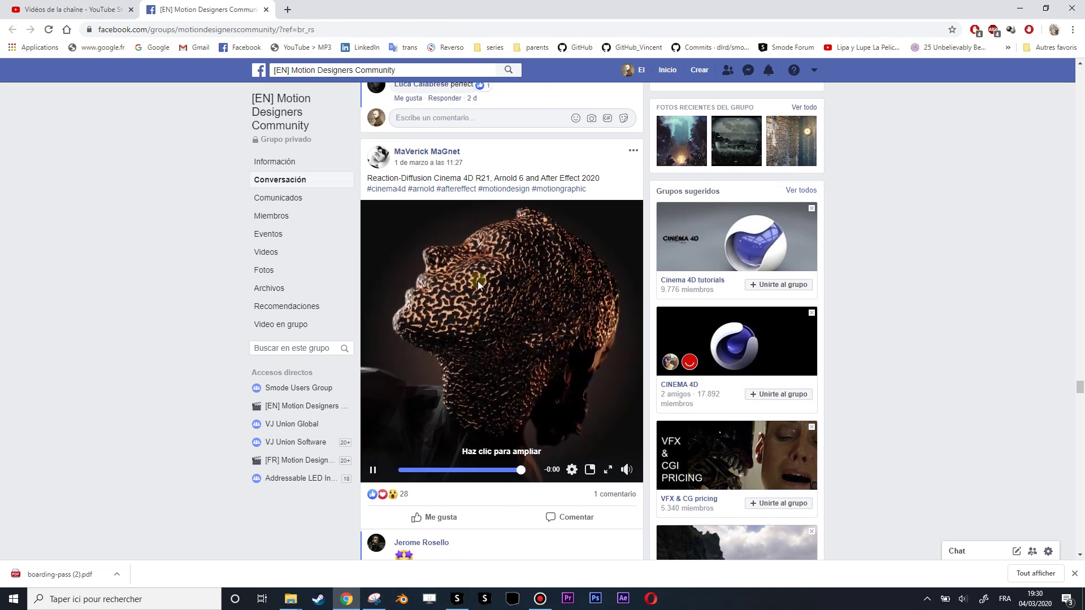
left_click(372, 470)
left_click(457, 598)
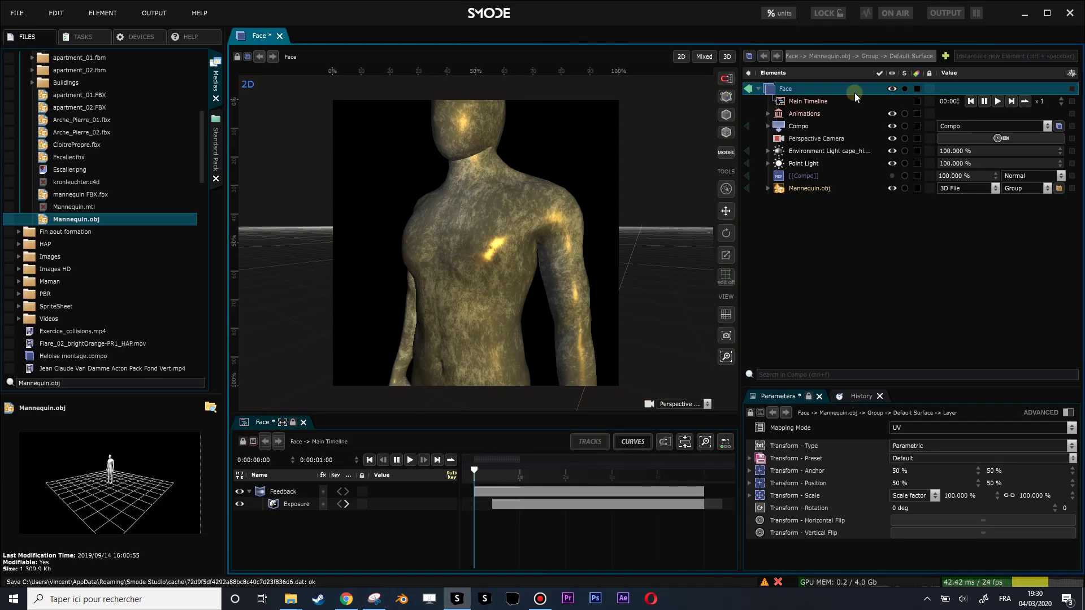
Play the Face compo's main timeline to preview the effect spreading over the mannequin, and rewind it to the start.
left_click(998, 101)
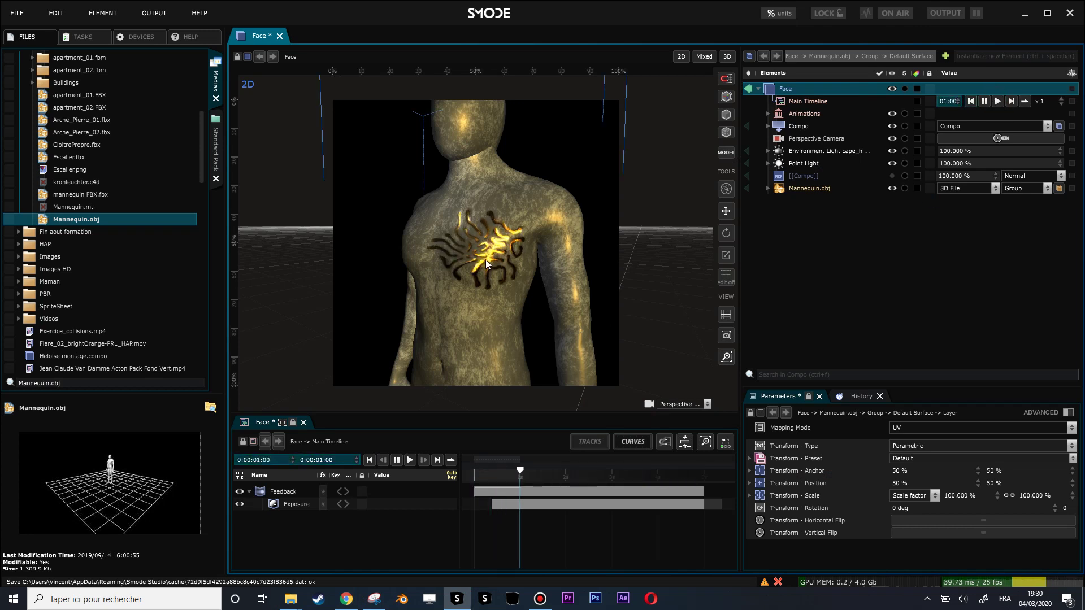
mouse_move(506, 269)
left_mouse_down()
mouse_move(445, 283)
mouse_move(510, 263)
left_mouse_up()
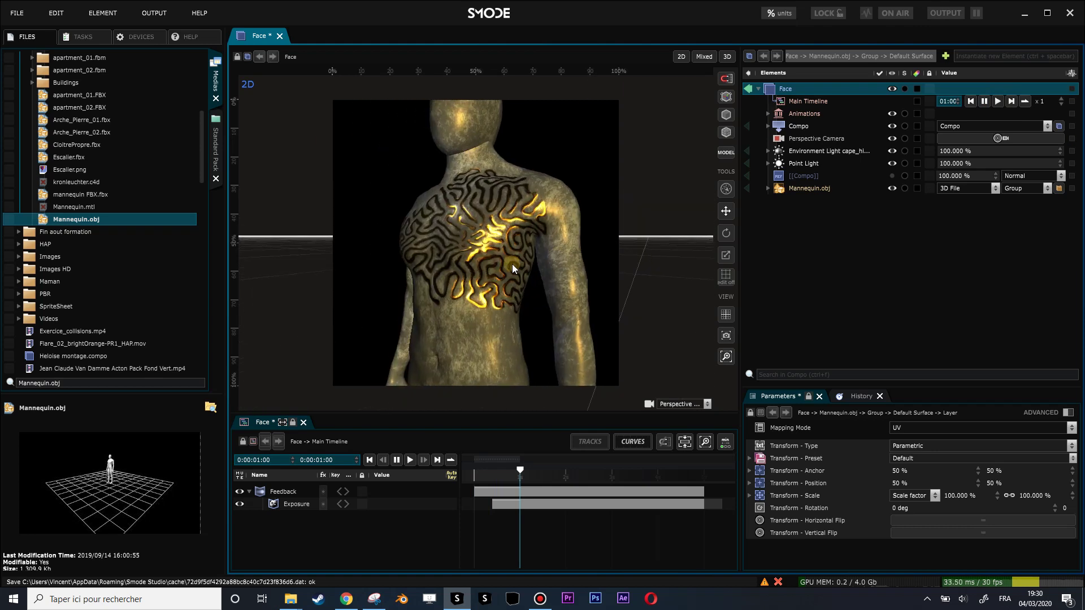
left_click(399, 158)
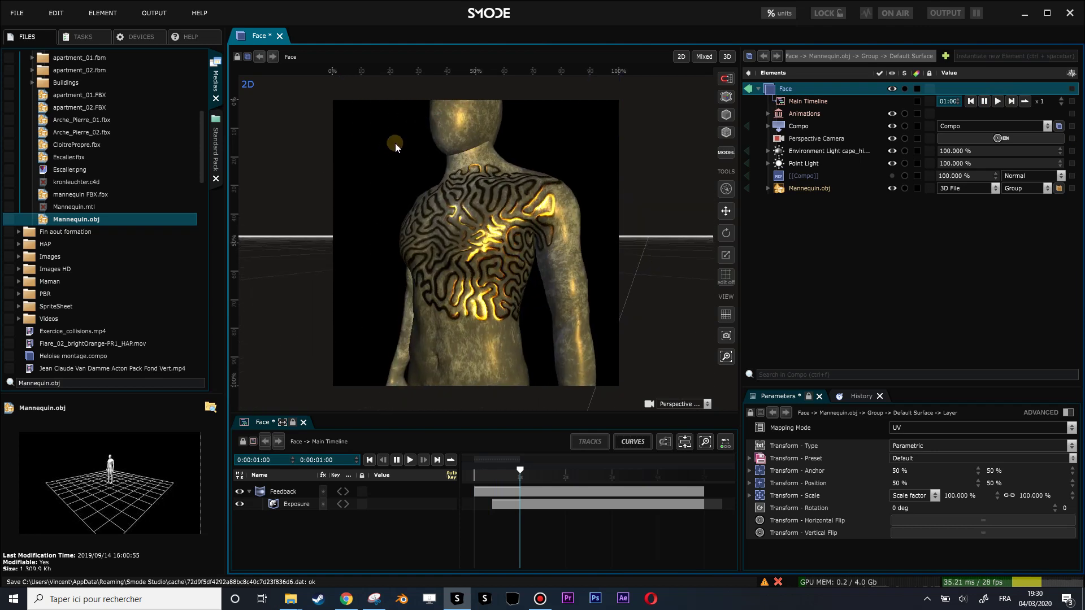
left_click(989, 105)
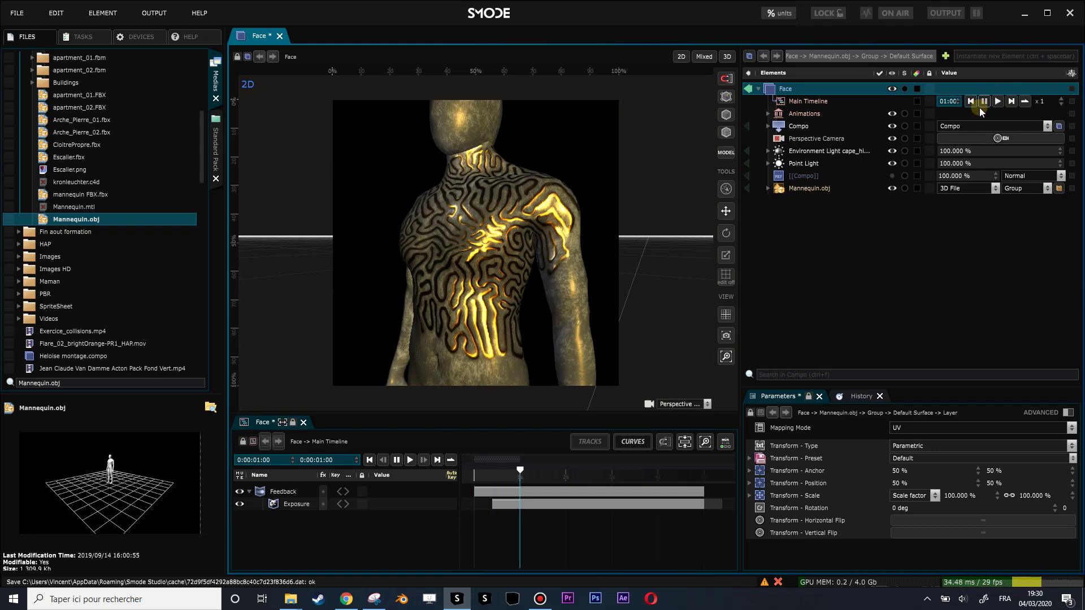
left_click(970, 103)
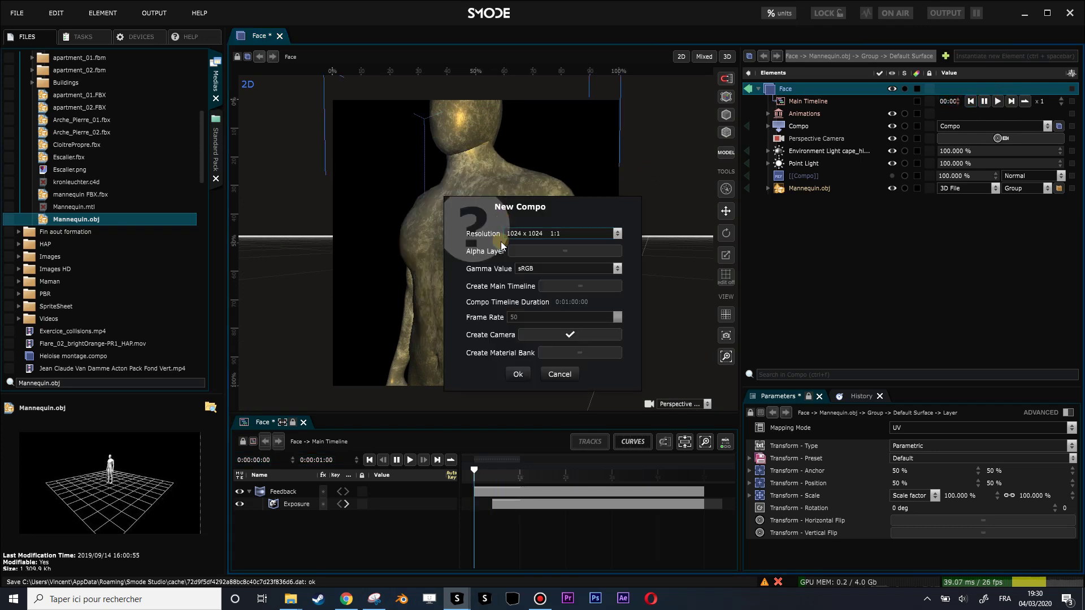
Create a new compo with a resolution of 1920 x 1080.
left_click(565, 233)
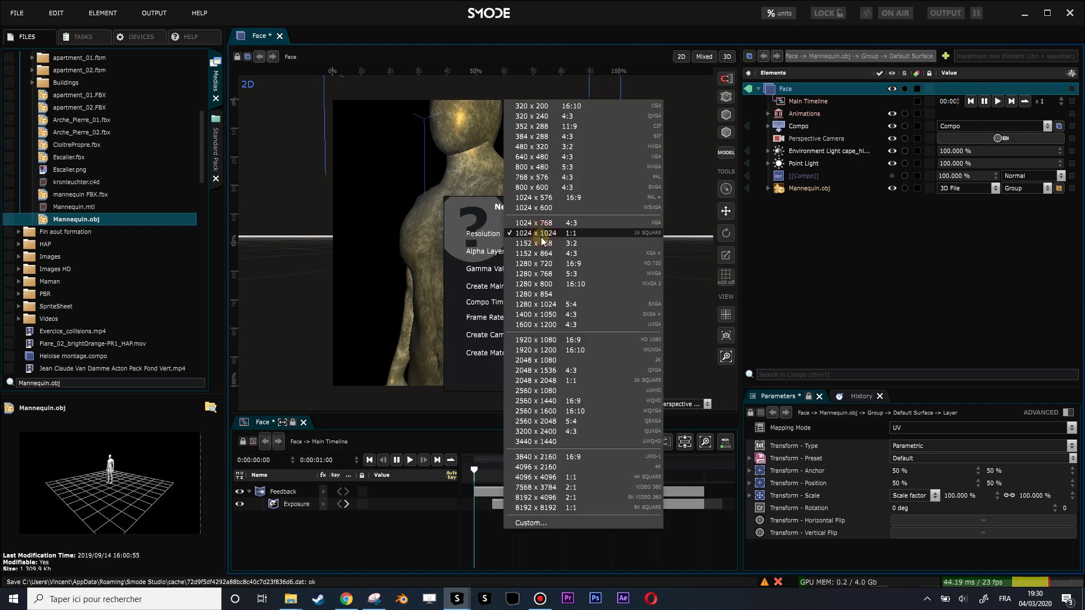
left_click(565, 340)
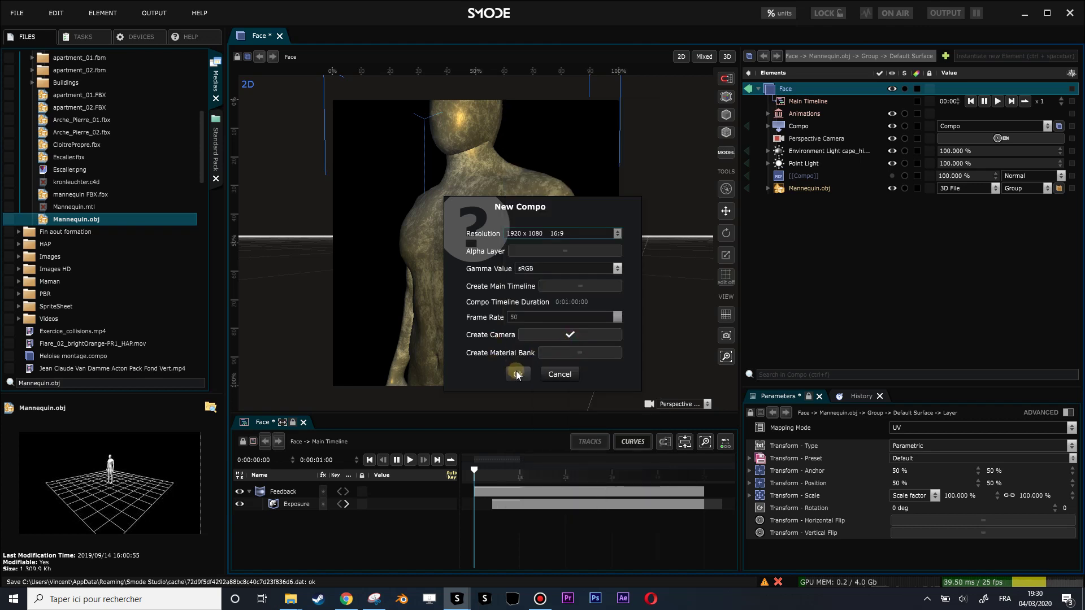
left_click(518, 375)
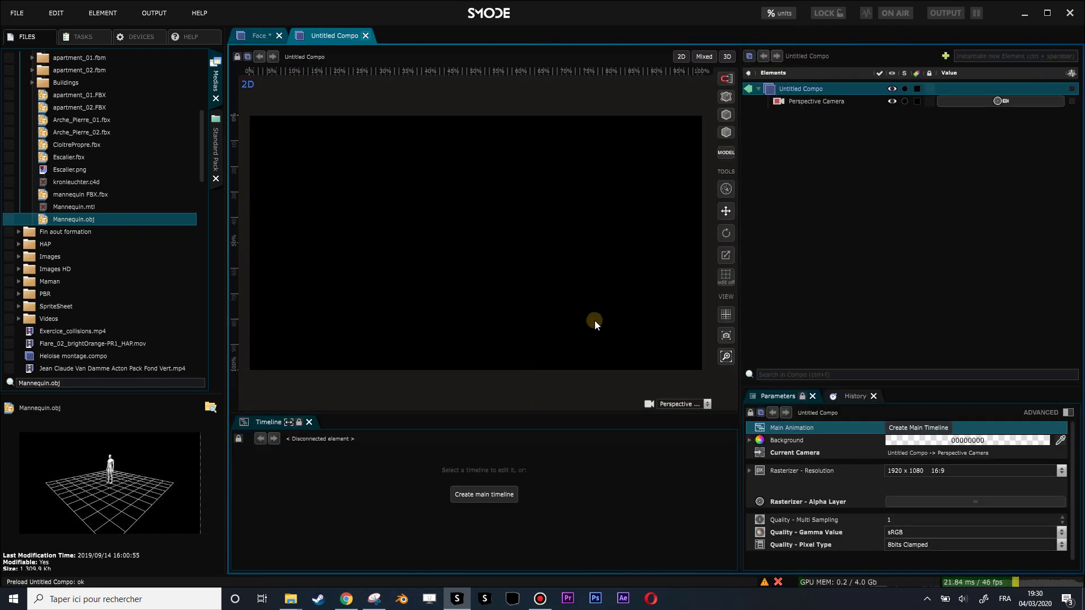
Add a nested 2D compo inside the untitled compo and rename it "reaction diffusion".
right_click(802, 139)
mouse_move(791, 145)
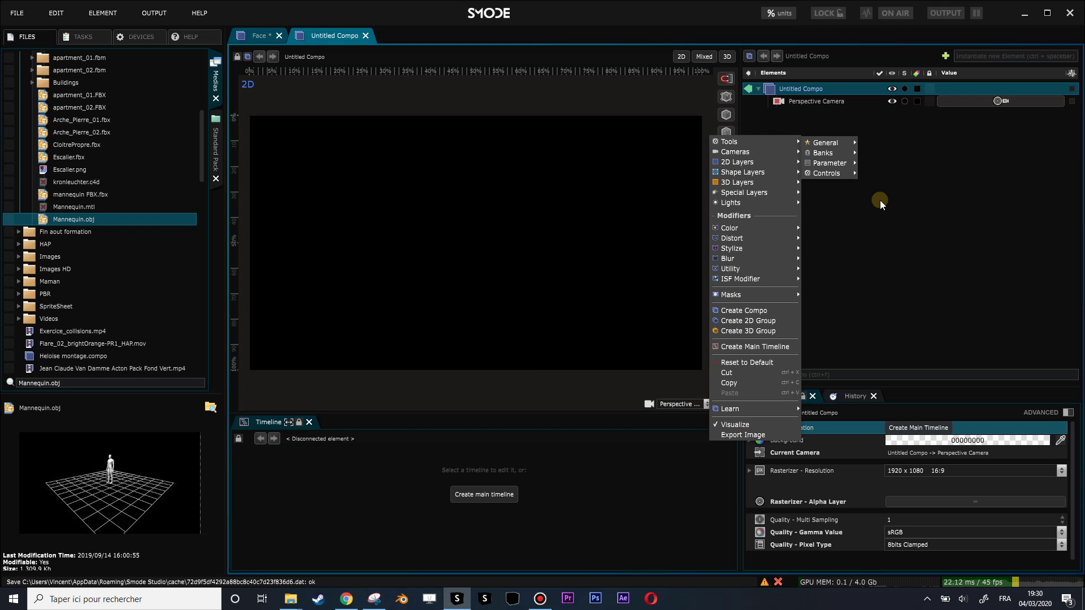
mouse_move(749, 162)
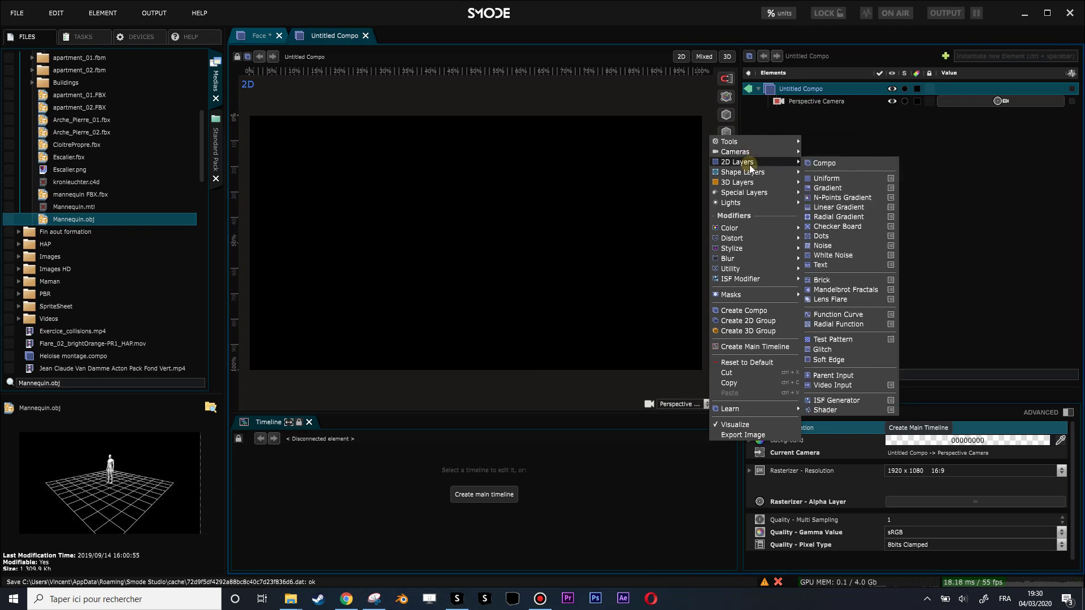
left_click(830, 165)
double_click(795, 116)
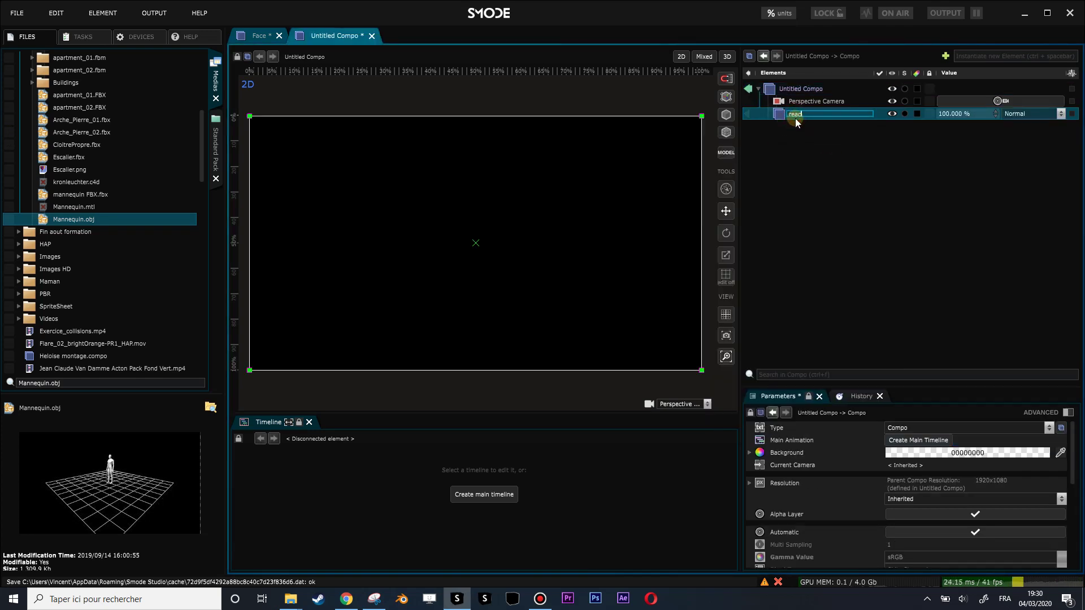
type("reaction diffusion")
key("Return")
Add a Noise 2D layer inside the reaction diffusion compo.
right_click(781, 118)
mouse_move(734, 219)
mouse_move(707, 186)
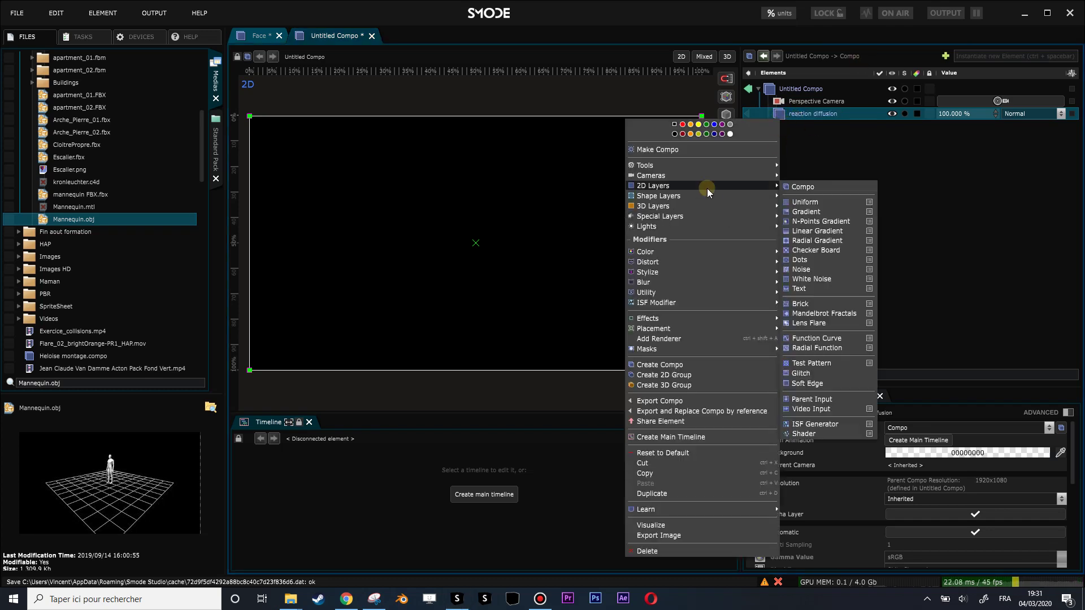
left_click(815, 269)
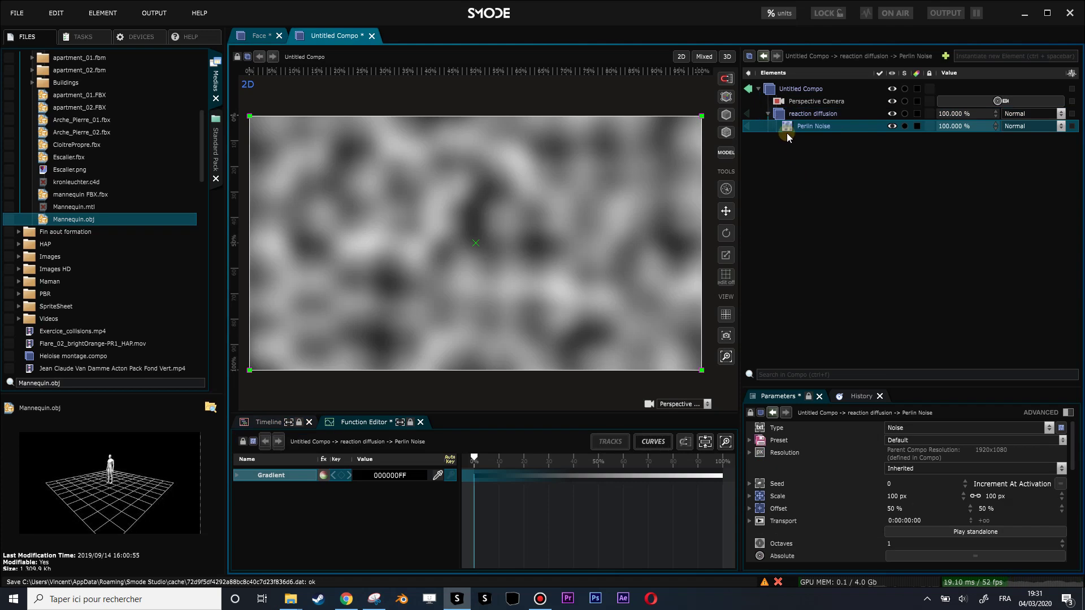
Disable the reaction diffusion compo's alpha layer and set the Perlin Noise scale to 25 px.
left_click(801, 114)
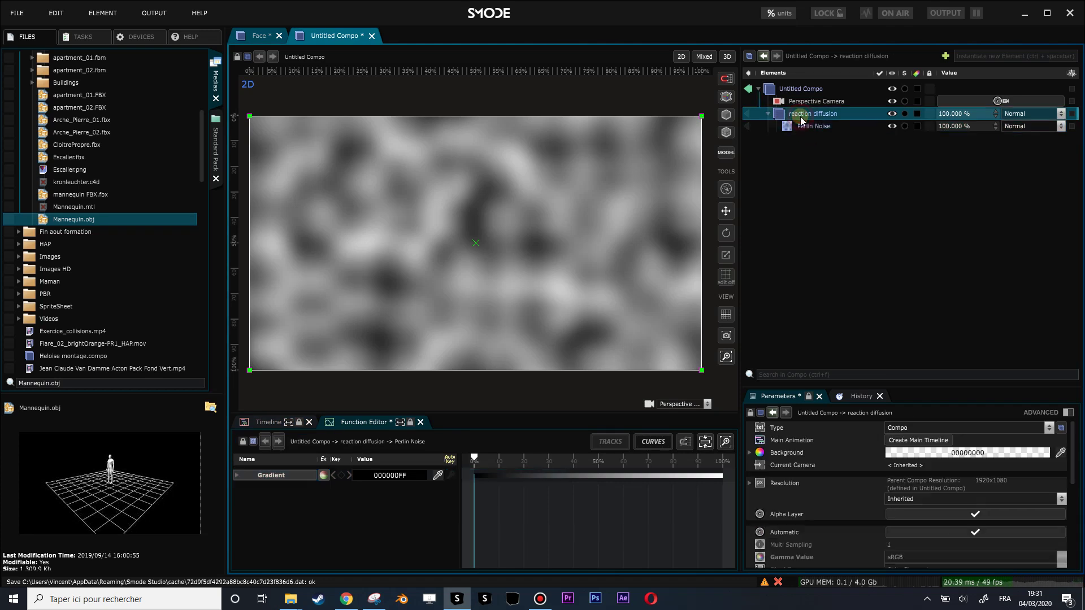
left_click(961, 515)
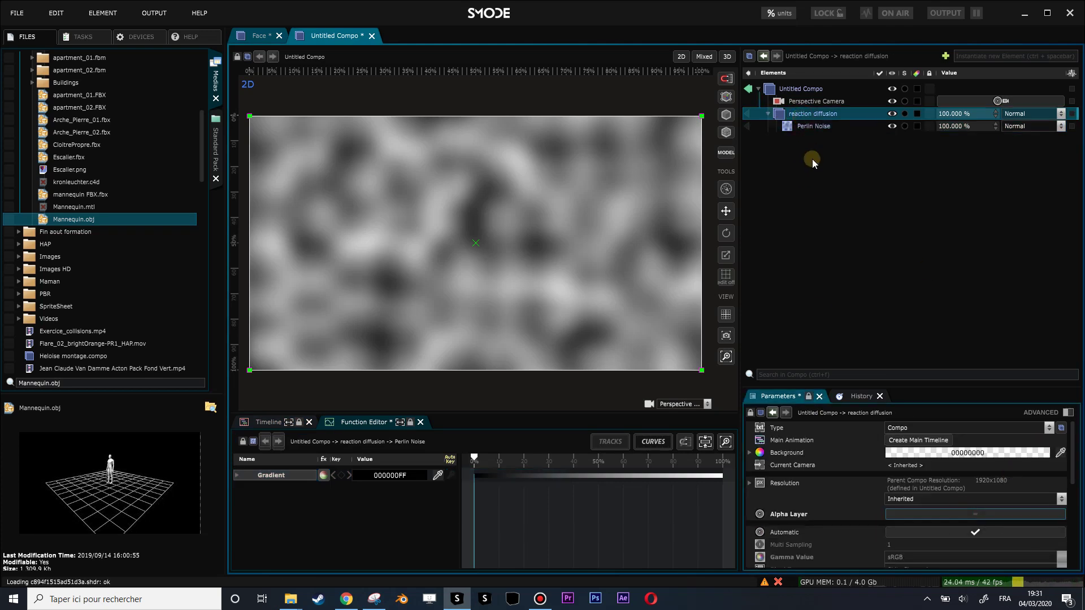
left_click(798, 127)
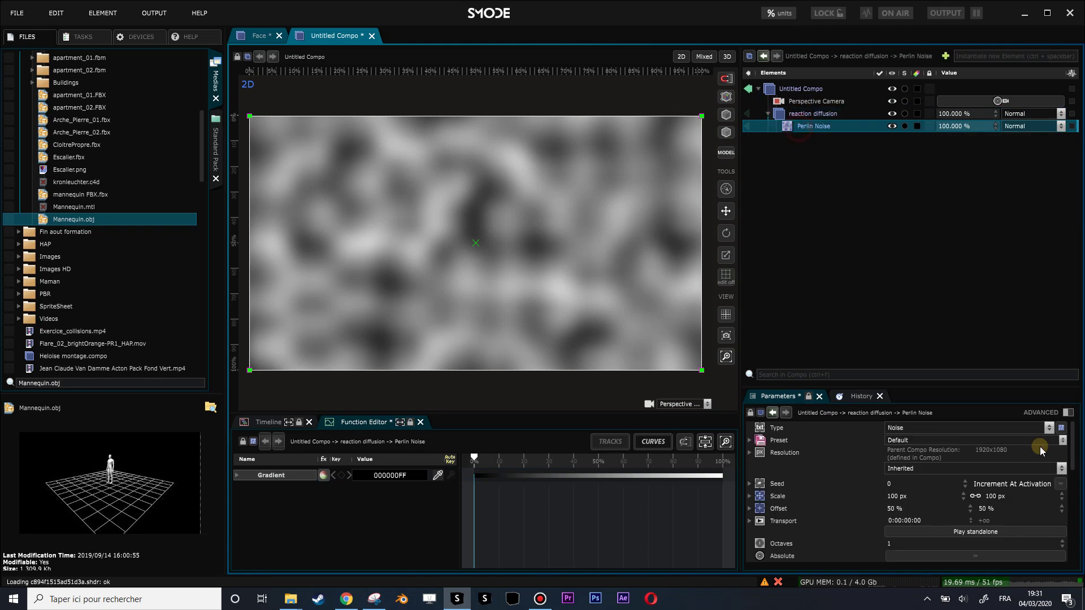
left_click_drag(990, 497, 990, 540)
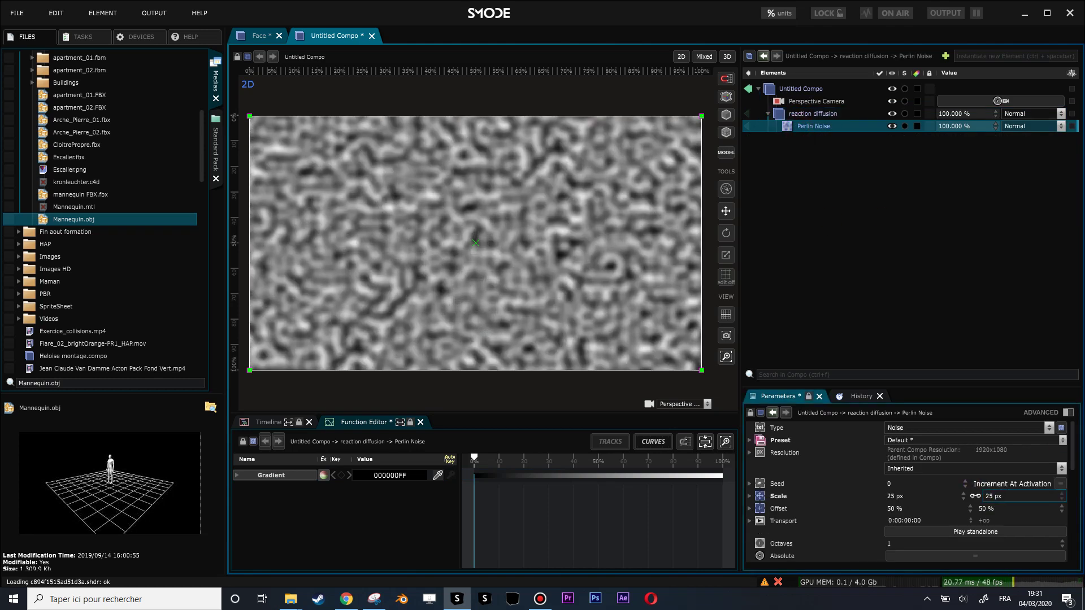
Add a Placement Mask to the Perlin Noise and shrink it to a small rectangle near the image's centre.
right_click(799, 127)
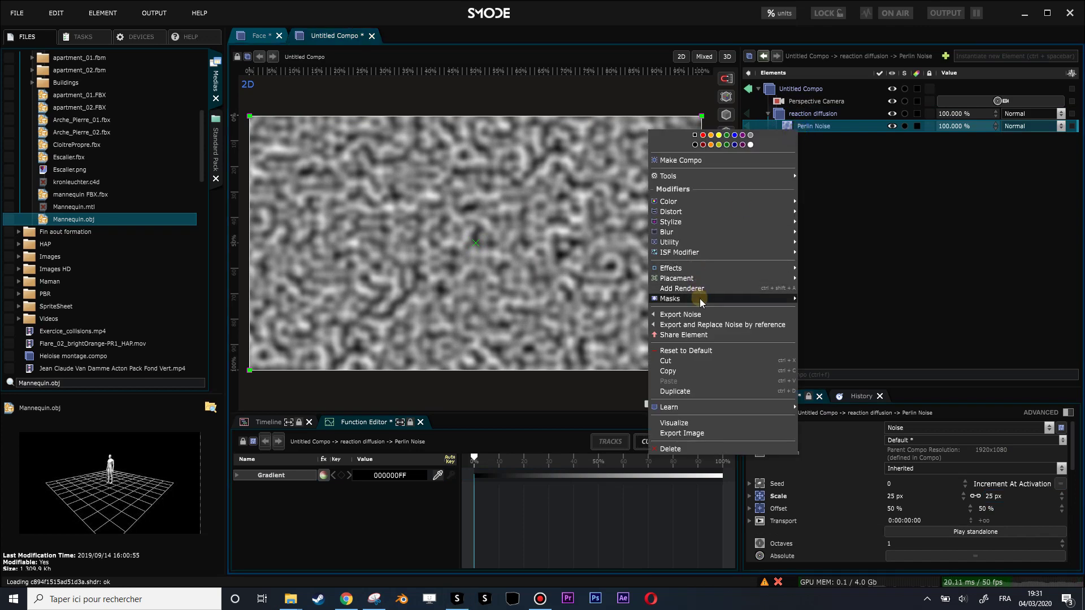
mouse_move(703, 299)
left_click(836, 315)
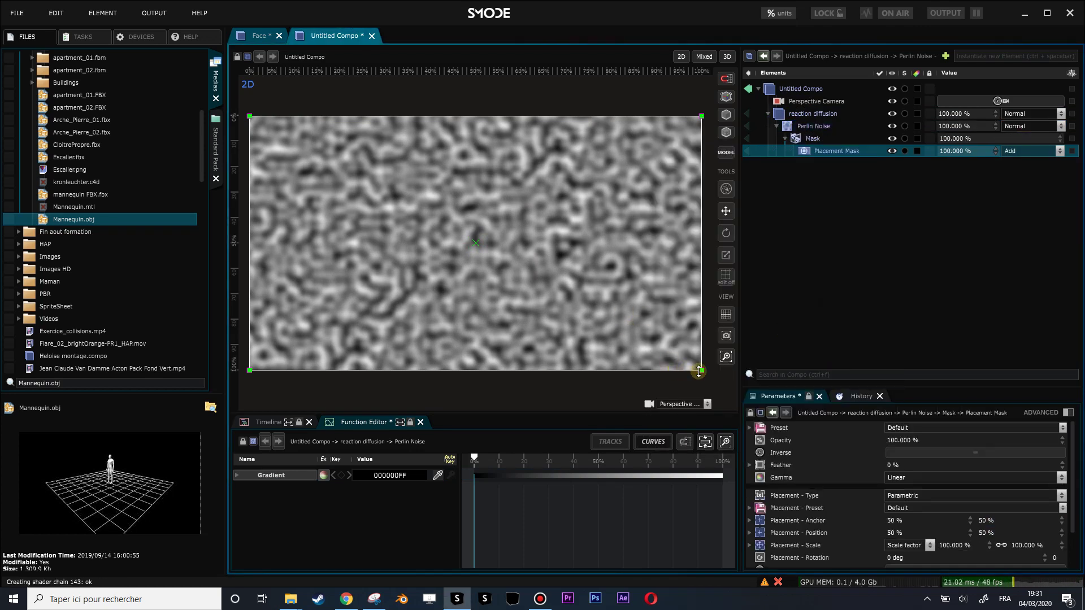
left_click_drag(681, 347, 478, 256)
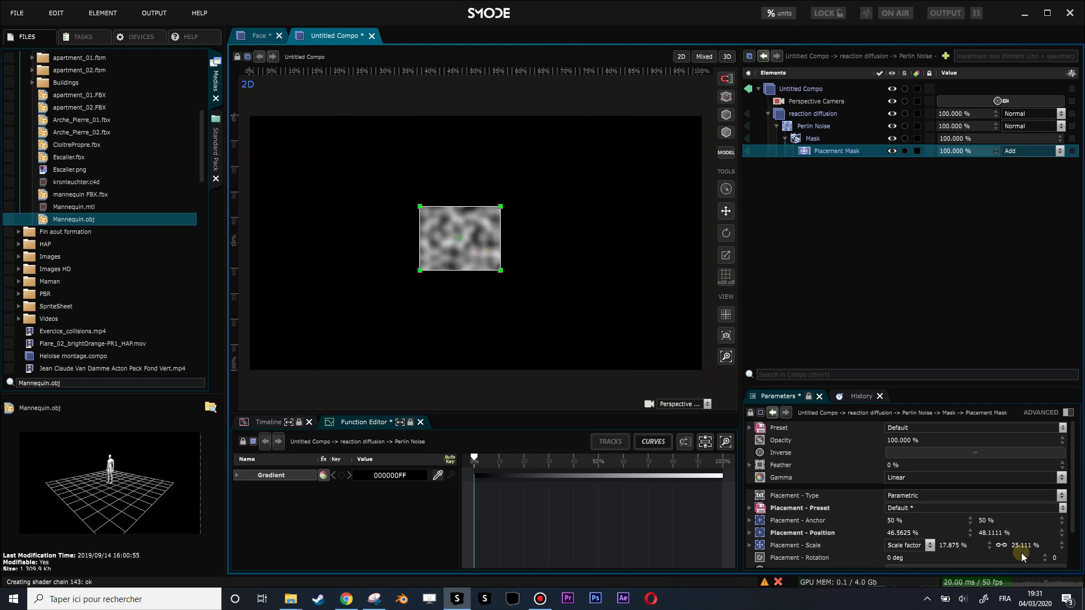
Reduce the Placement Mask's scale to about 12.9 by 18.1 % and set its feather to 58 %.
left_click_drag(1012, 543, 1012, 559)
scroll(1029, 545, "down", 3)
left_click_drag(892, 465, 892, 433)
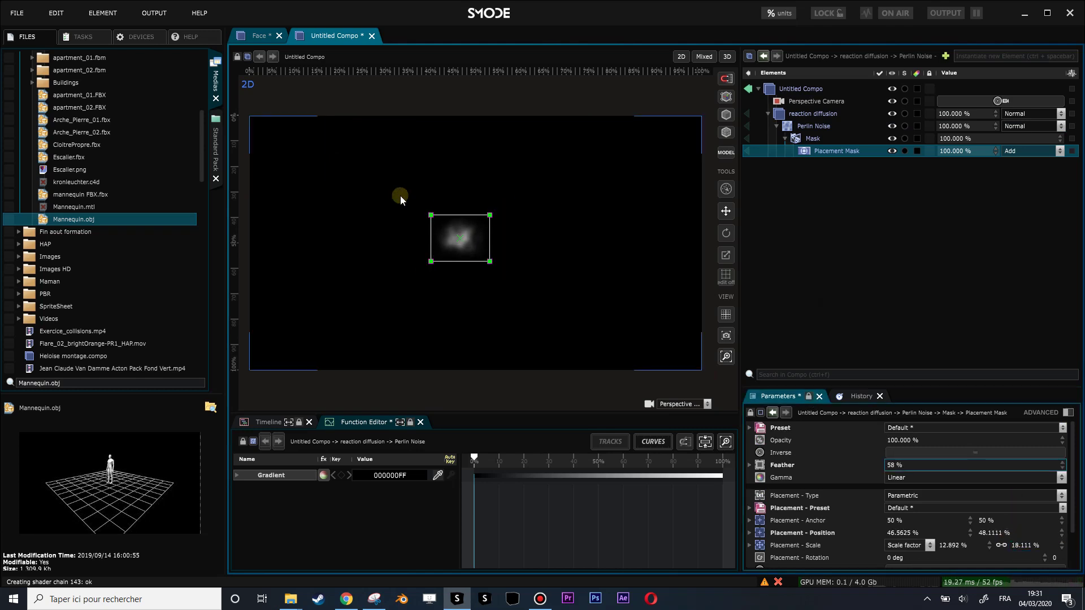
scroll(426, 245, "up", 2)
scroll(473, 223, "down", 2)
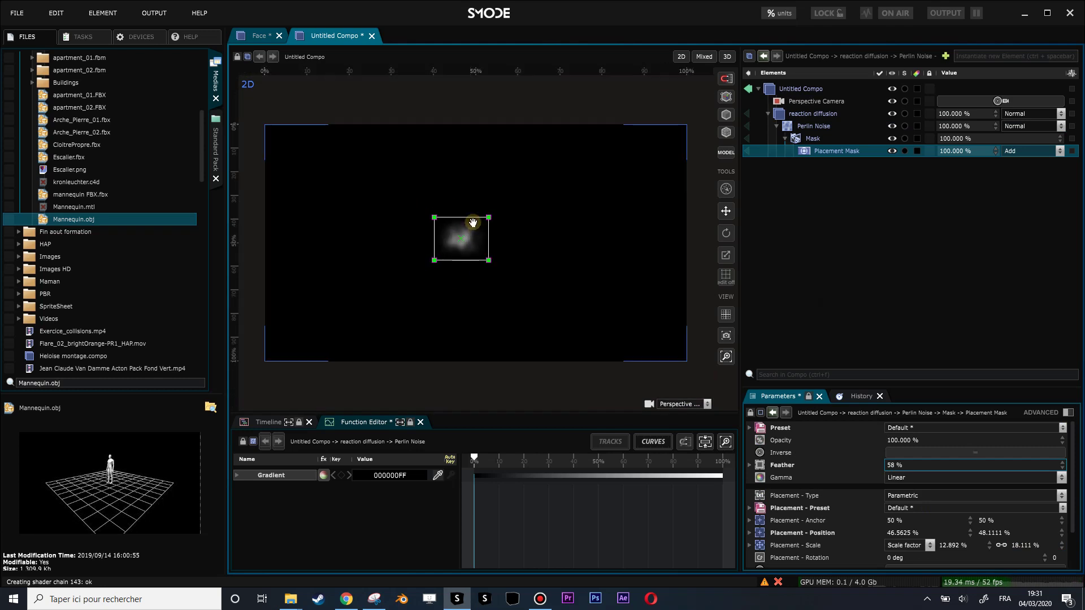
left_click_drag(477, 230, 482, 231)
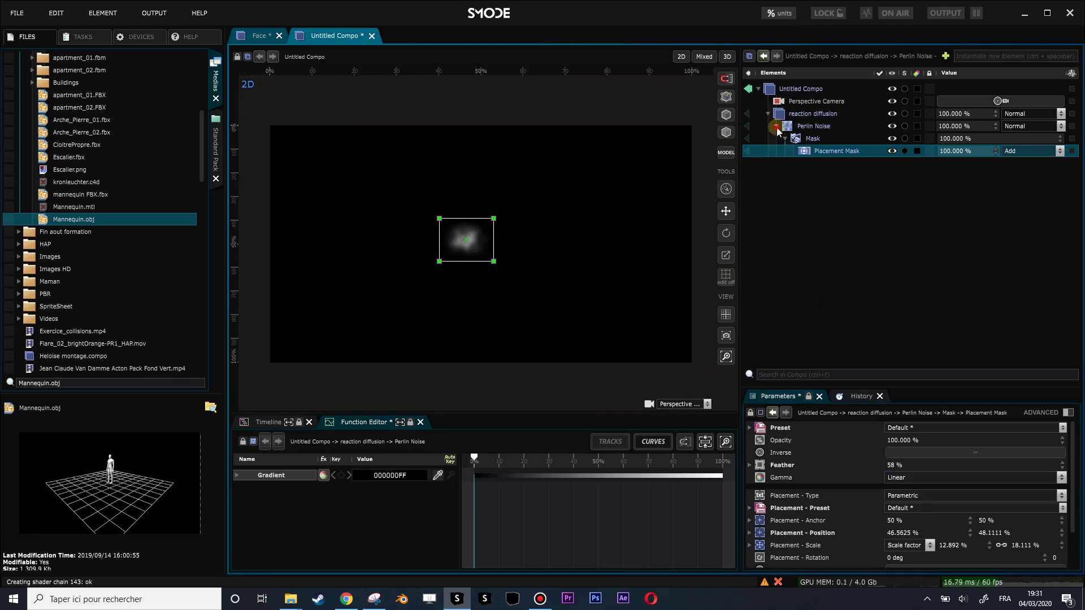
Add a Feedback modifier to the reaction diffusion compo with feedback level 100 % and source level about 92.2 %.
left_click(776, 127)
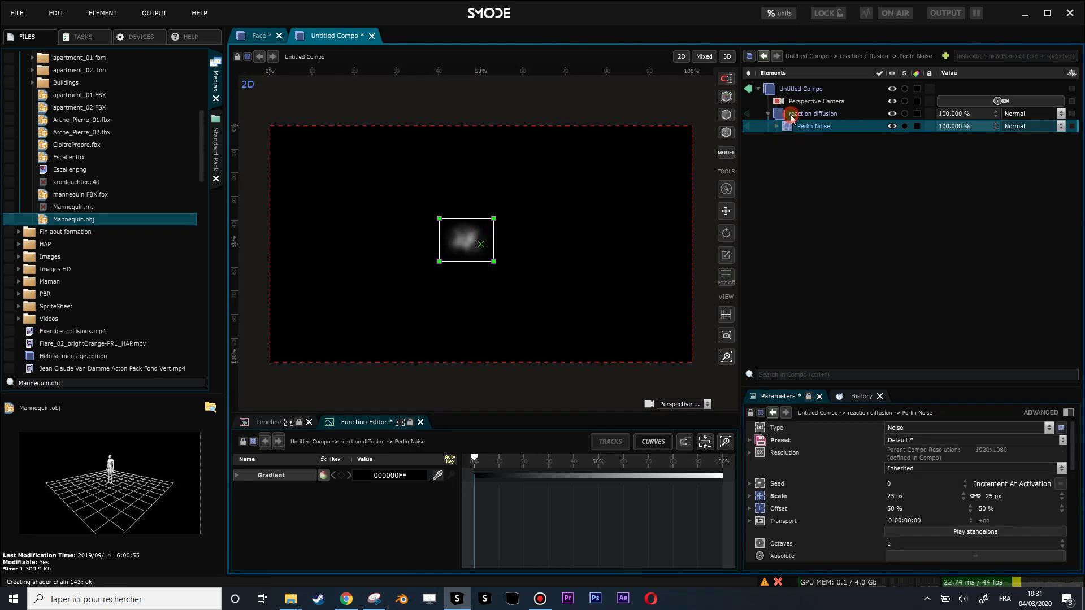
left_click(791, 114)
right_click(791, 114)
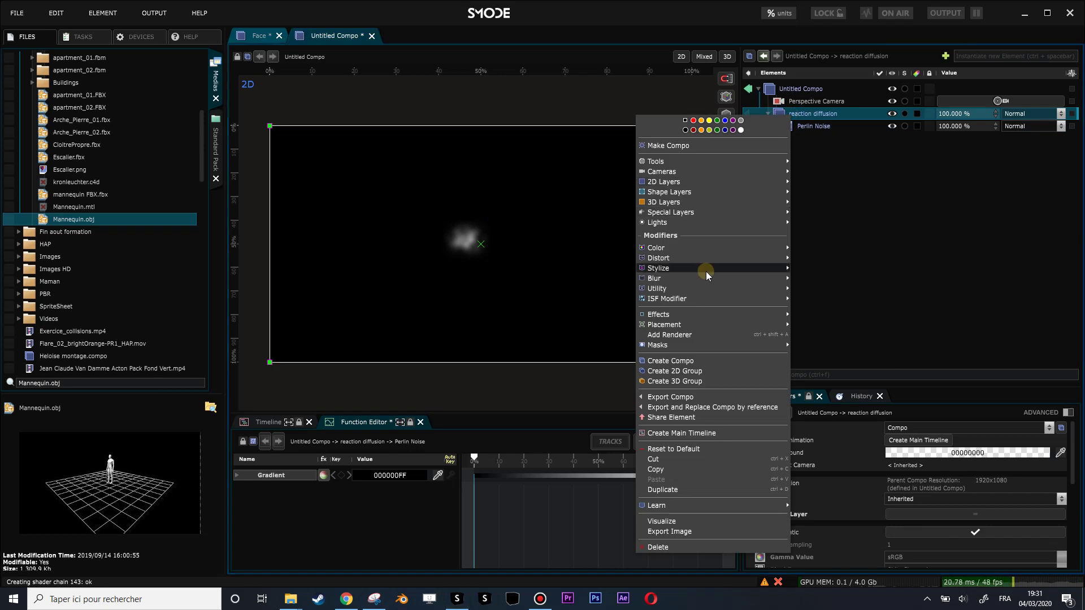
mouse_move(703, 279)
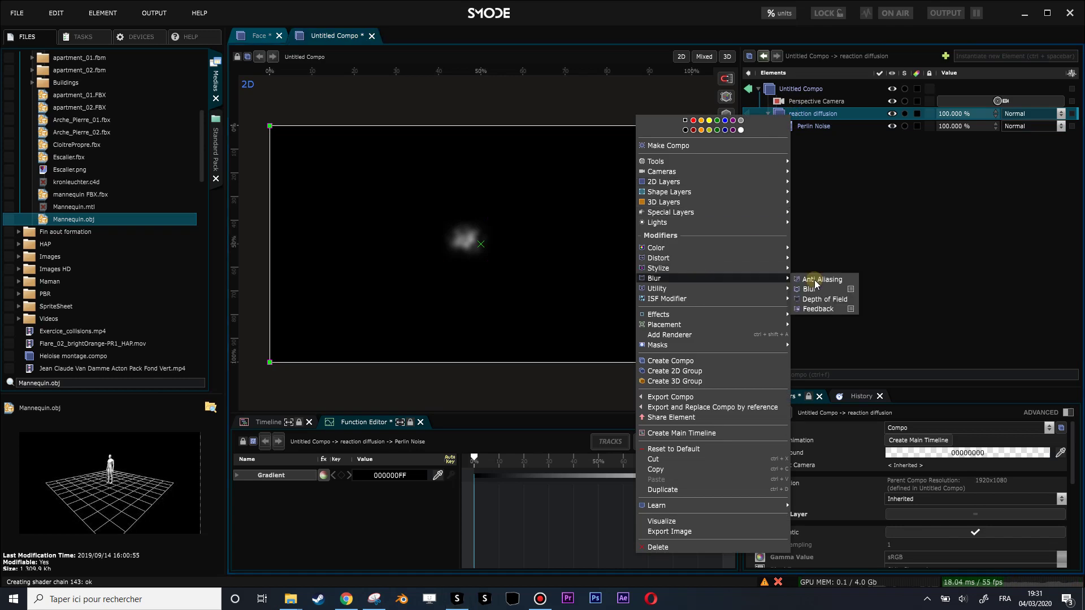
left_click(817, 309)
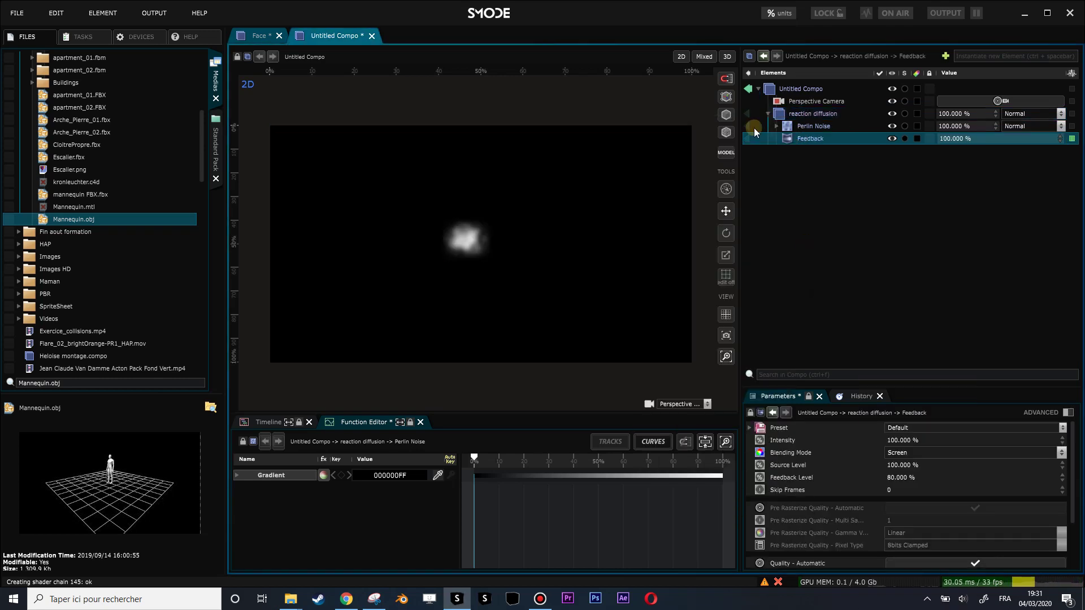
left_click_drag(897, 479, 899, 465)
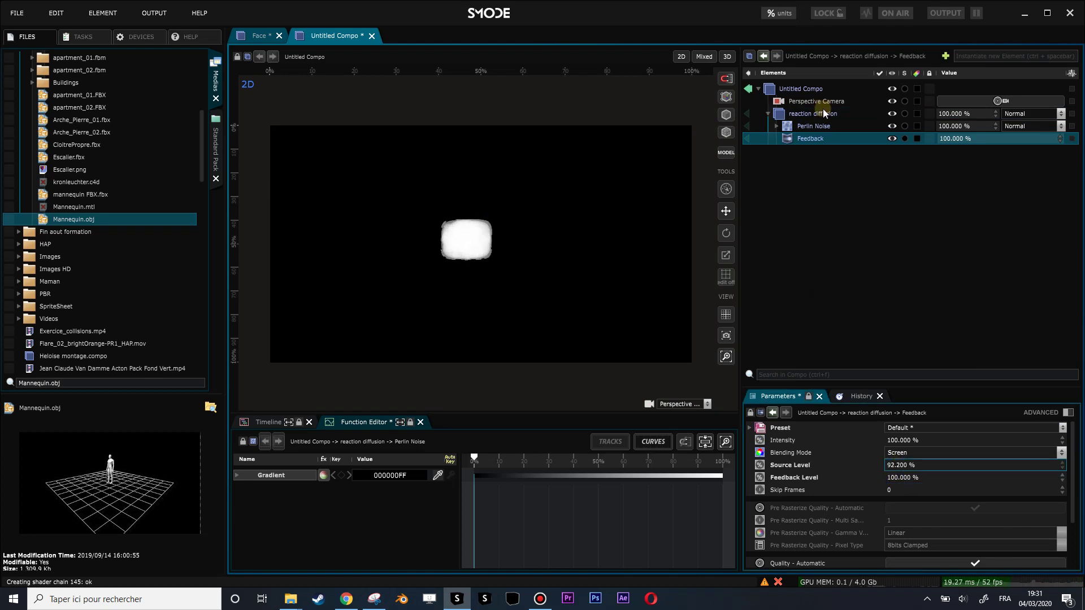
Add a Gaussian Blur to the Feedback modifier and set its radius to 5 px.
scroll(492, 241, "up", 2)
right_click(799, 139)
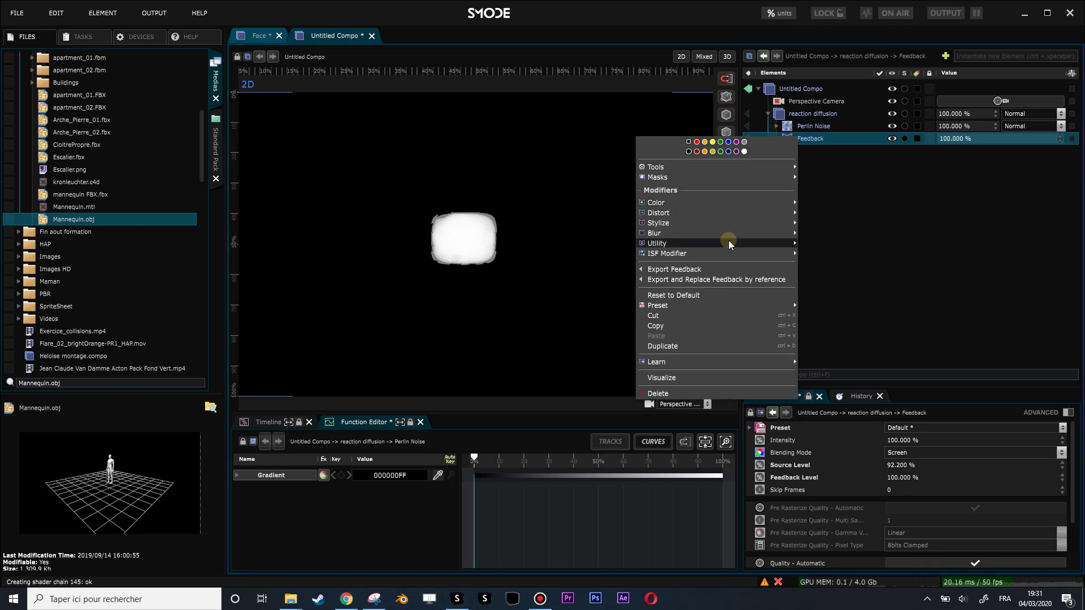
left_click(824, 244)
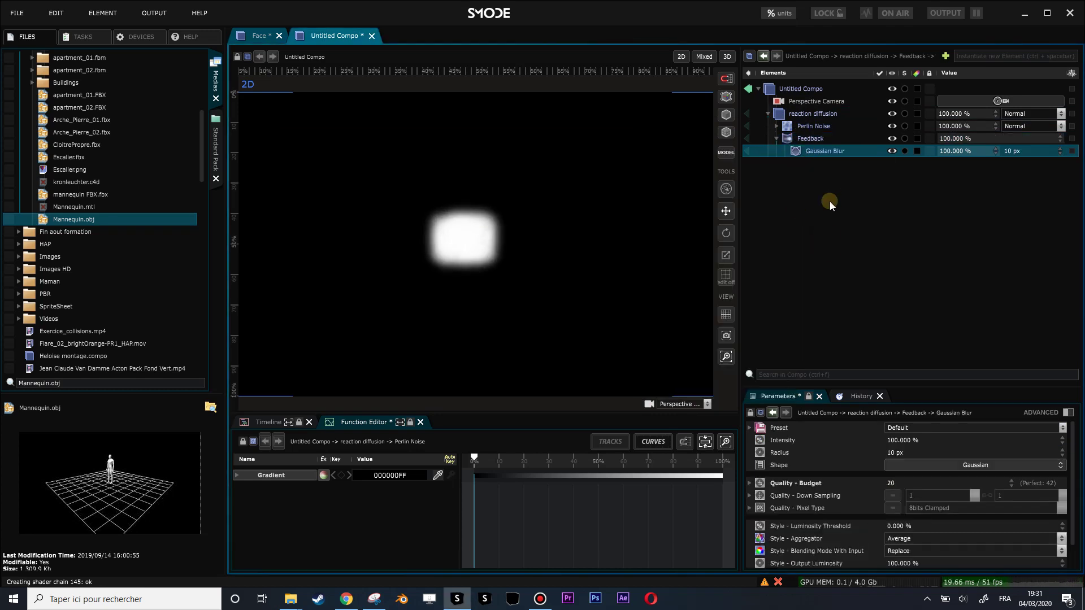
double_click(898, 453)
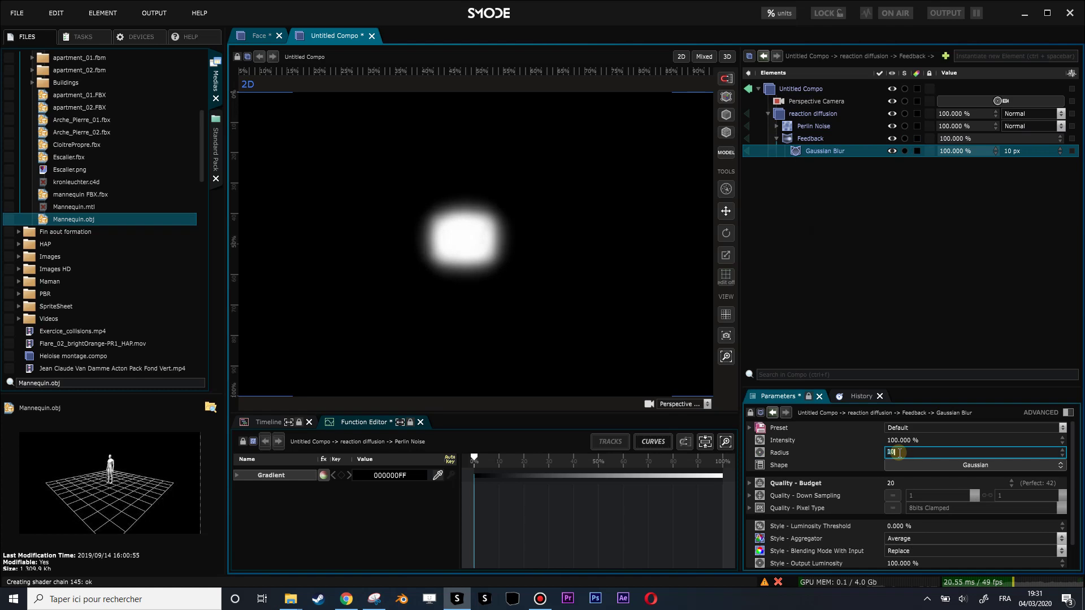
key("Return")
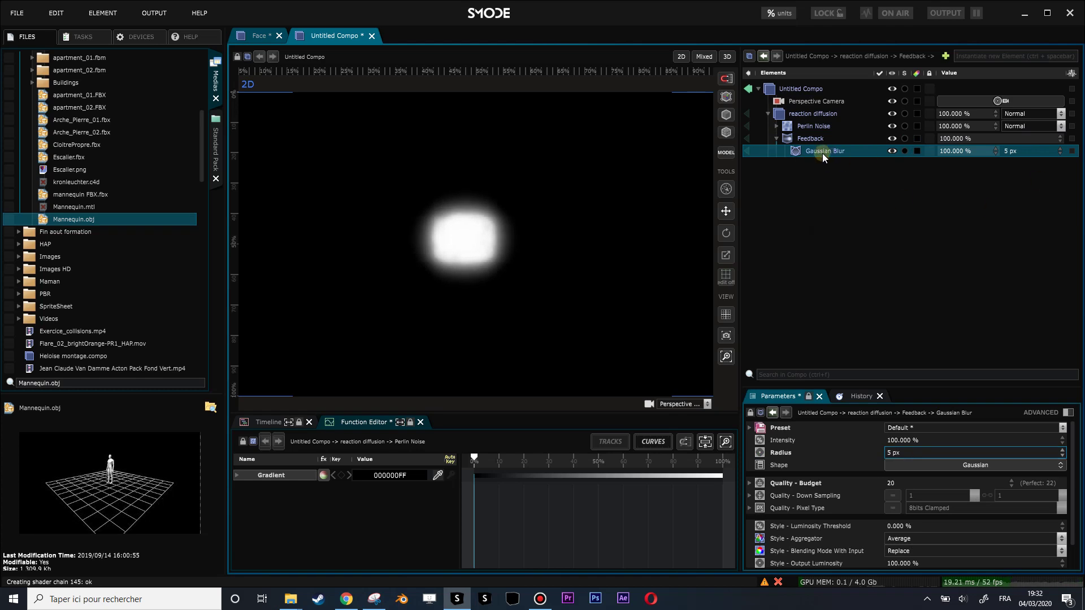
Duplicate the Gaussian Blur inside the Feedback modifier and set the copy's radius to 10 px.
key("ctrl+d")
double_click(1013, 163)
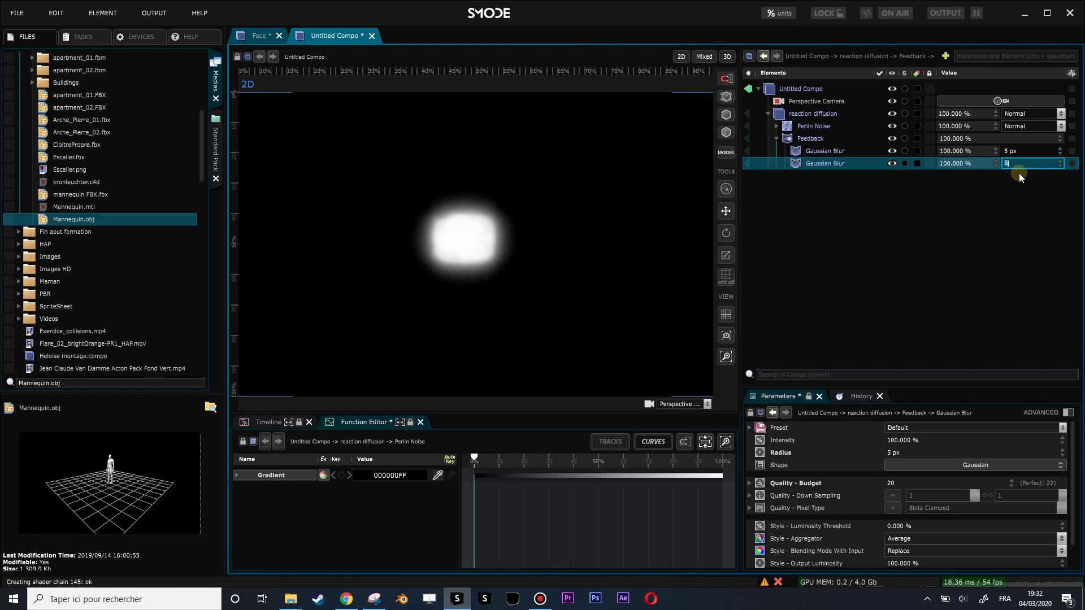
key("Return")
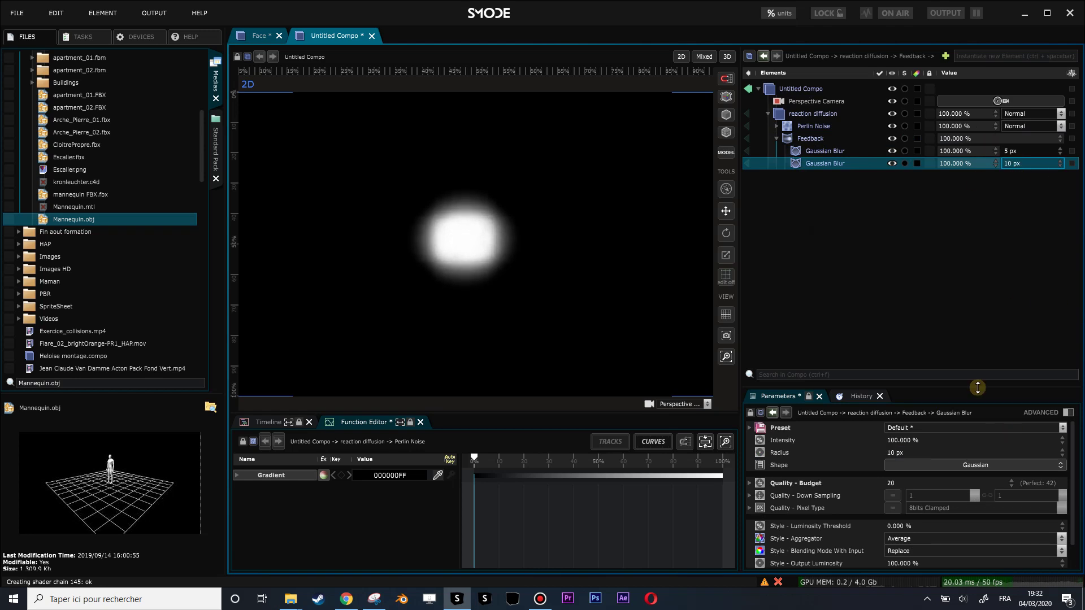
Set the second Gaussian Blur's blending mode with input to Subtract.
left_click_drag(977, 387, 981, 272)
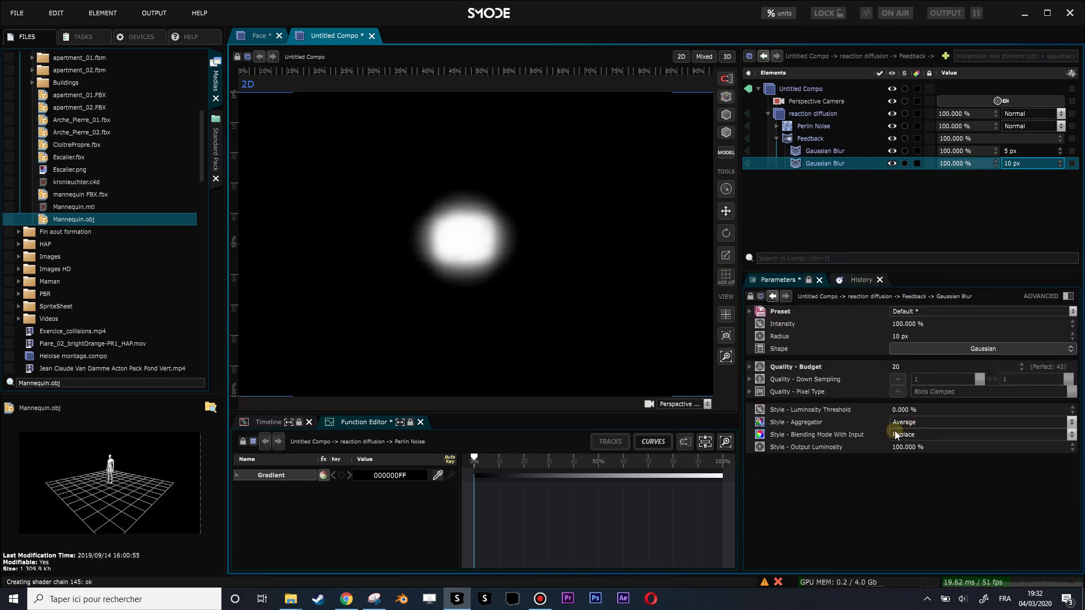
left_click(919, 440)
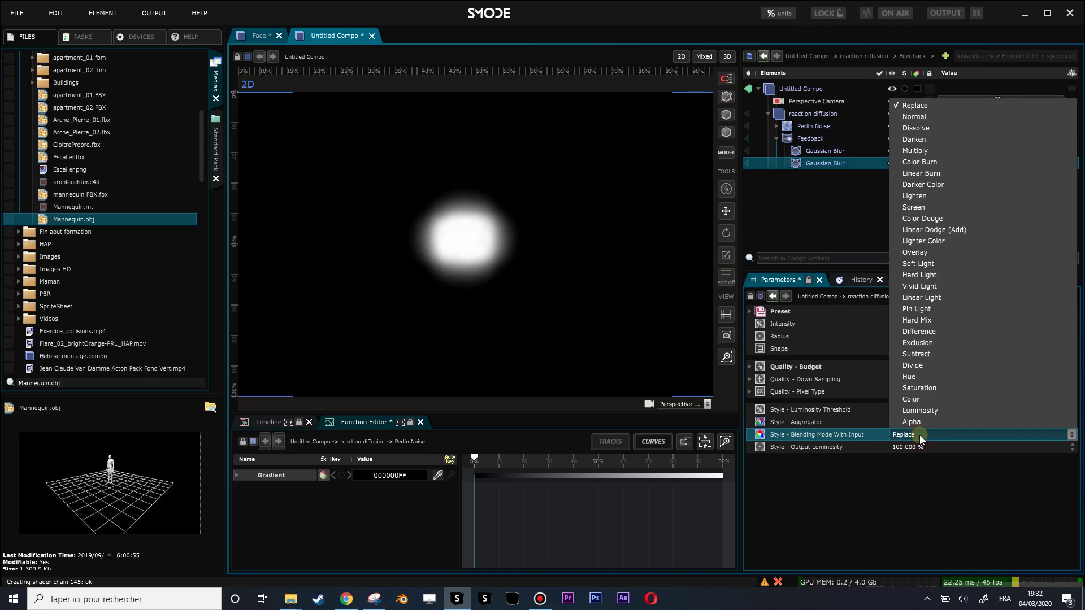
left_click(935, 354)
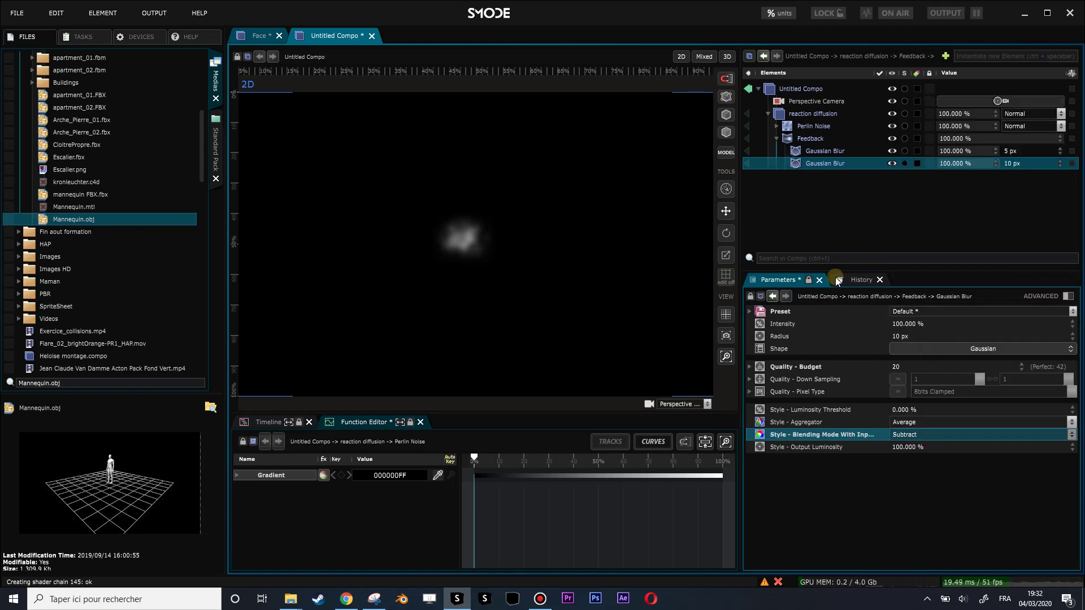
Add an Exposure modifier to the Feedback and set its exposure to 20.
left_click(802, 138)
right_click(802, 139)
mouse_move(717, 235)
mouse_move(713, 208)
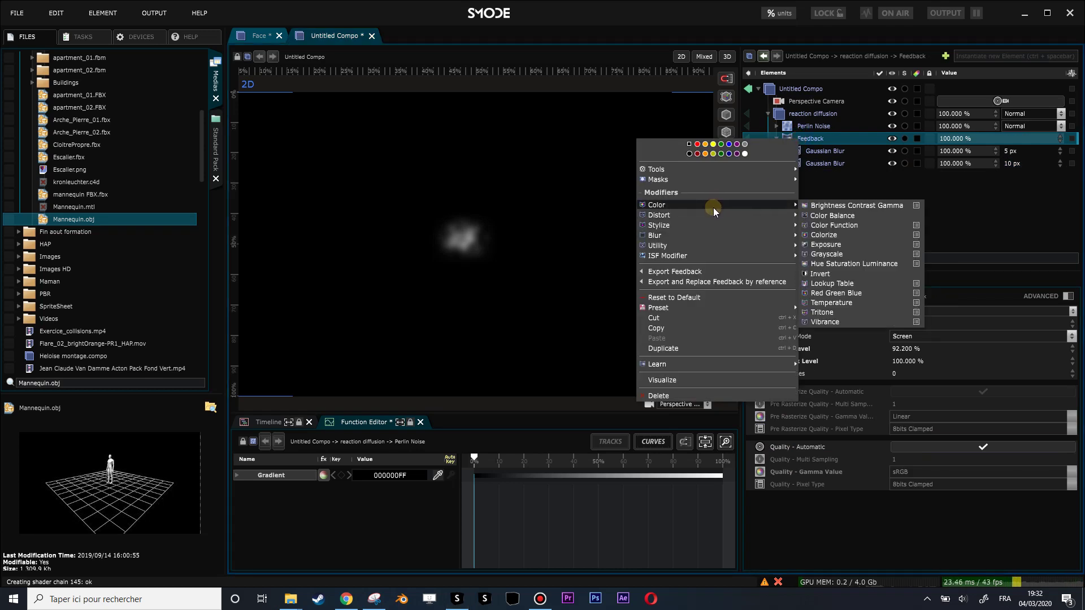
left_click(847, 244)
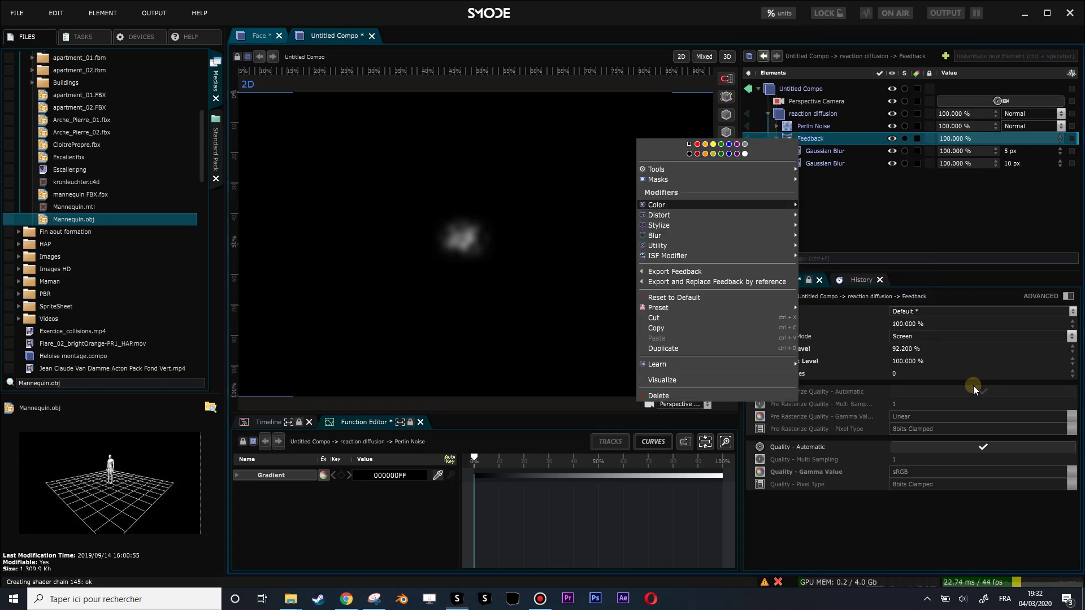
left_click_drag(912, 339, 898, 436)
double_click(906, 336)
type("20")
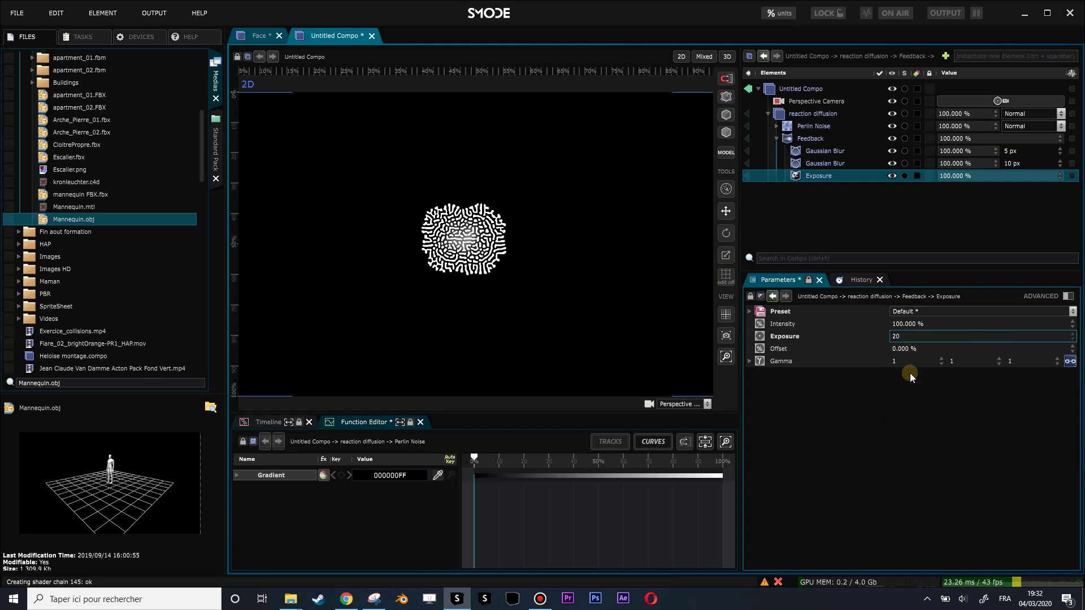
Restart the Feedback modifier and examine the growing reaction-diffusion pattern up close.
left_click_drag(908, 361, 907, 385)
left_click(803, 137)
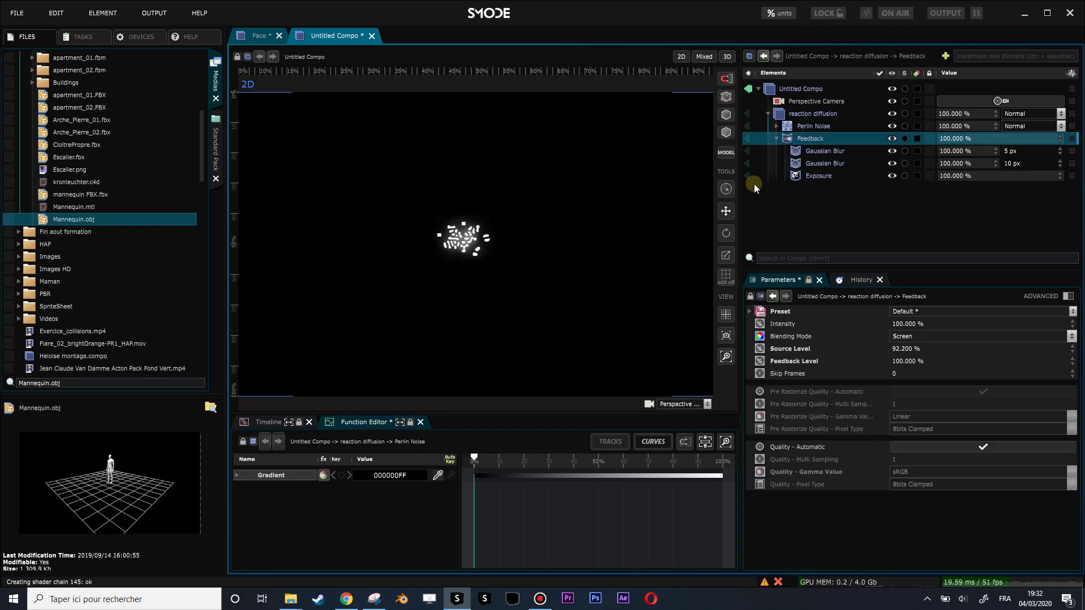
scroll(483, 270, "up", 3)
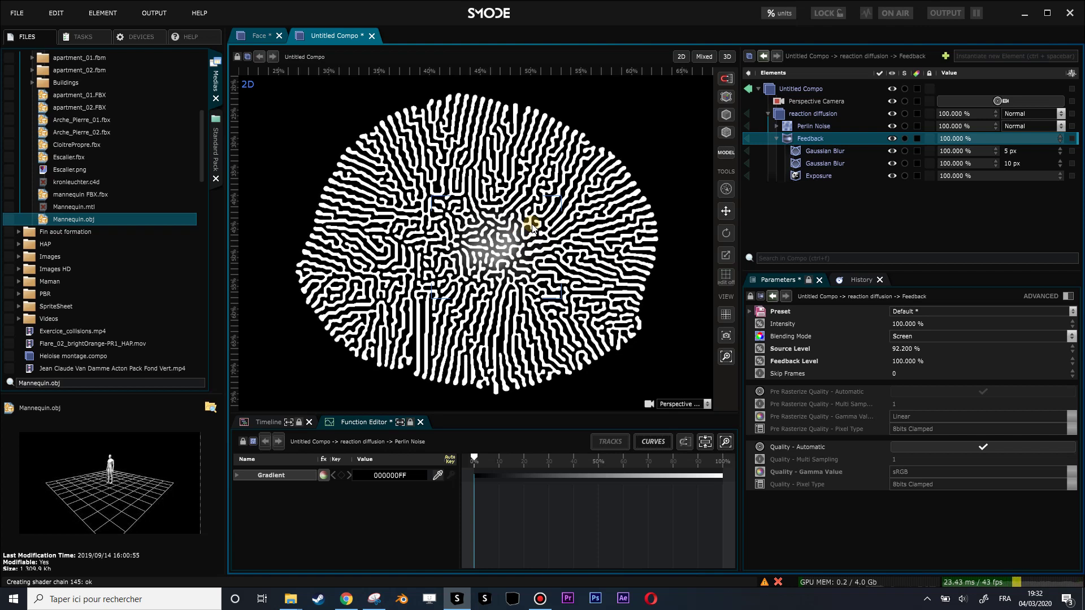
Try the Box shape on the second blur, reduce its radius to 7.5 px and return the shape to Gaussian.
left_click(809, 165)
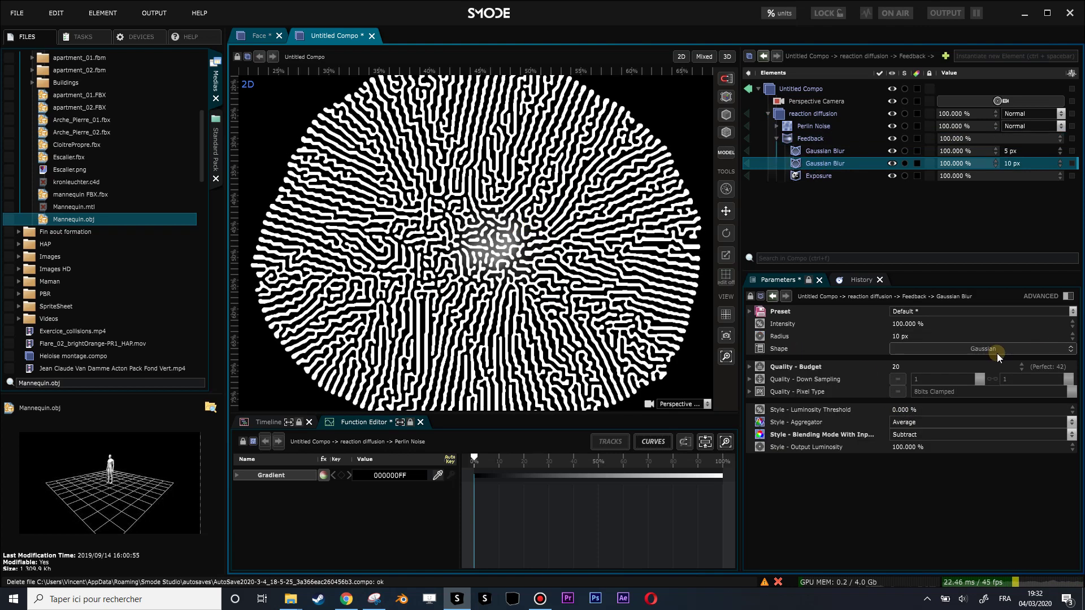
left_click(1021, 351)
left_click(924, 246)
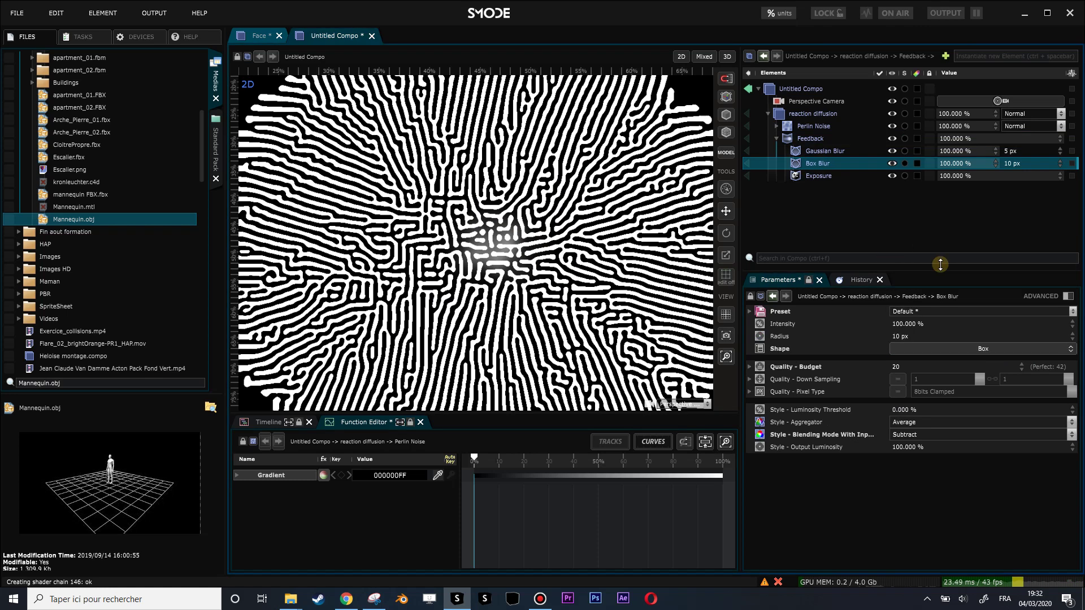
mouse_move(897, 335)
left_mouse_down()
mouse_move(911, 335)
mouse_move(889, 336)
left_mouse_up()
left_click(910, 350)
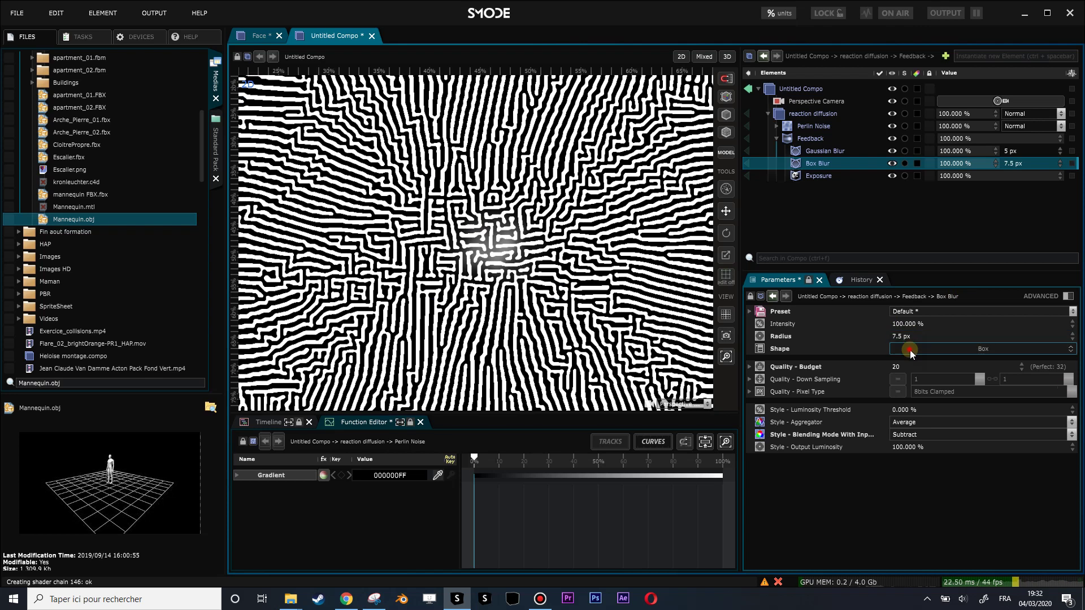
left_click(929, 207)
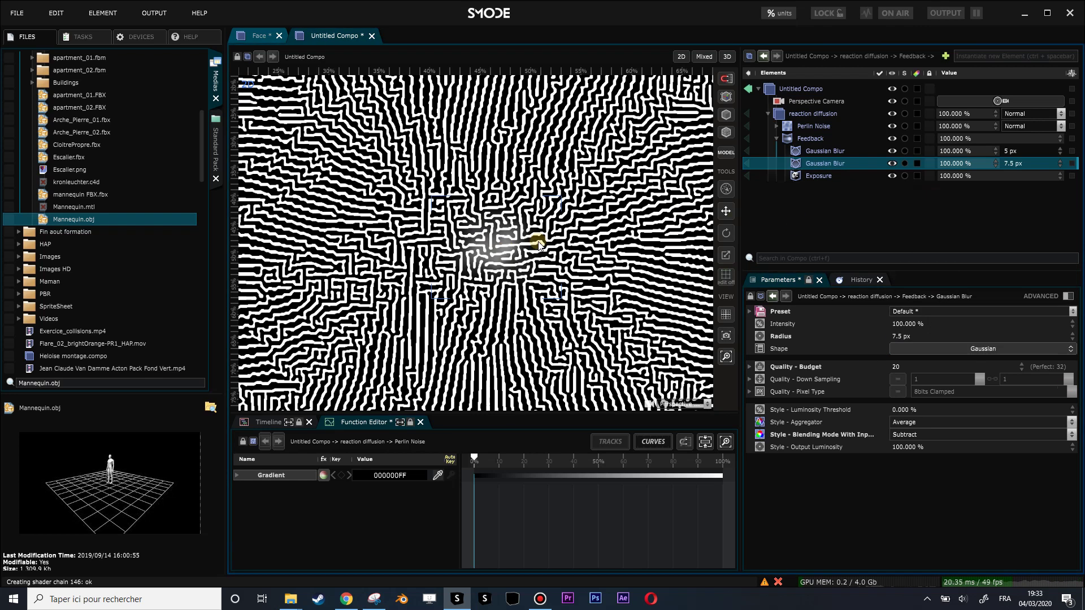
Restart the Feedback and examine how the pattern spreads with the smaller second blur radius.
left_click(812, 139)
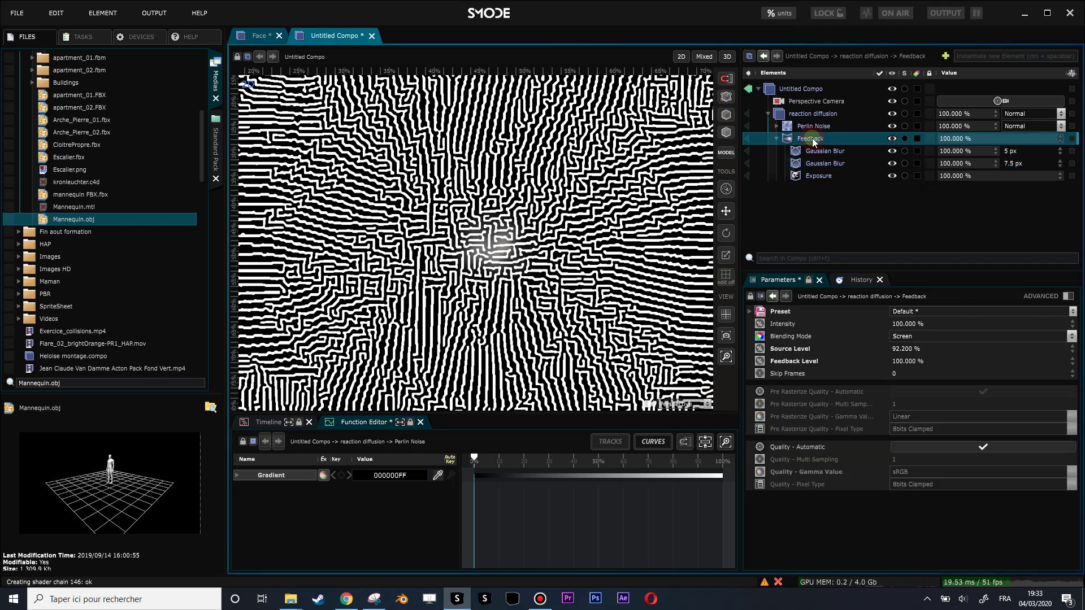
scroll(472, 226, "up", 2)
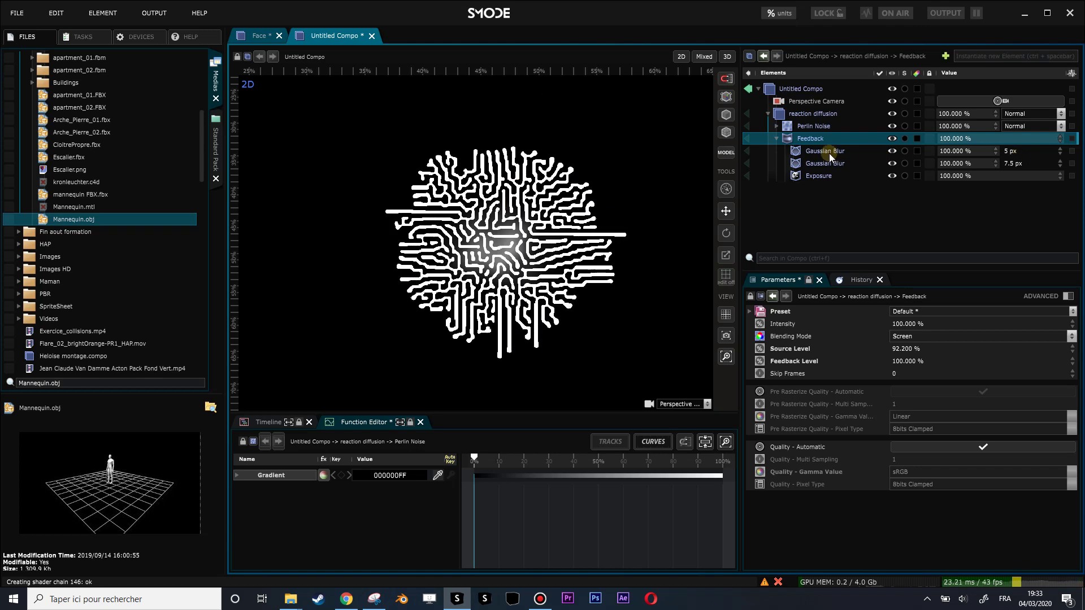
scroll(556, 230, "down", 2)
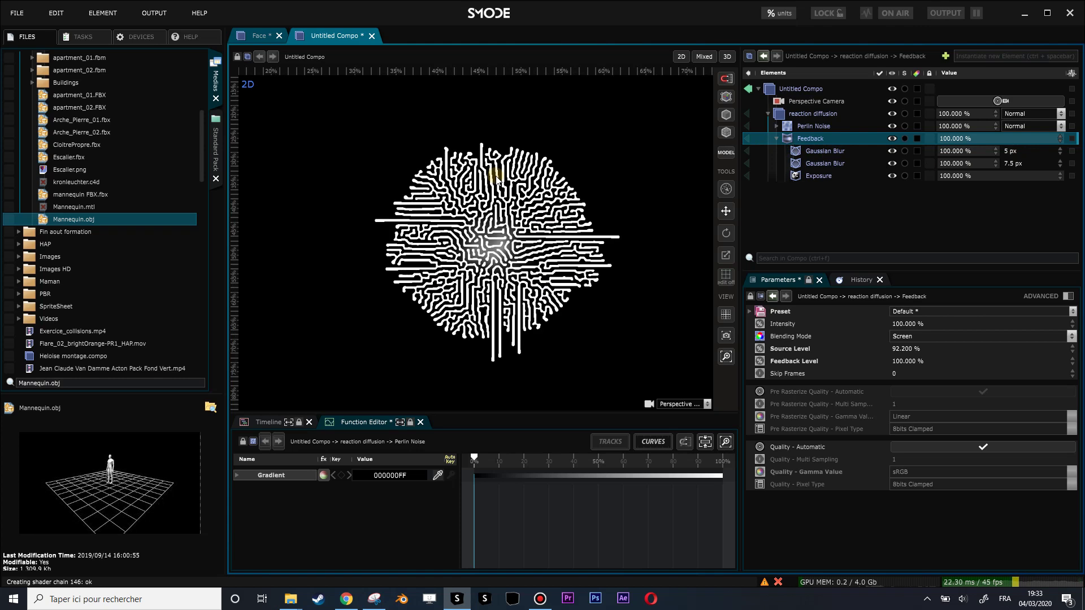
scroll(517, 181, "down", 3)
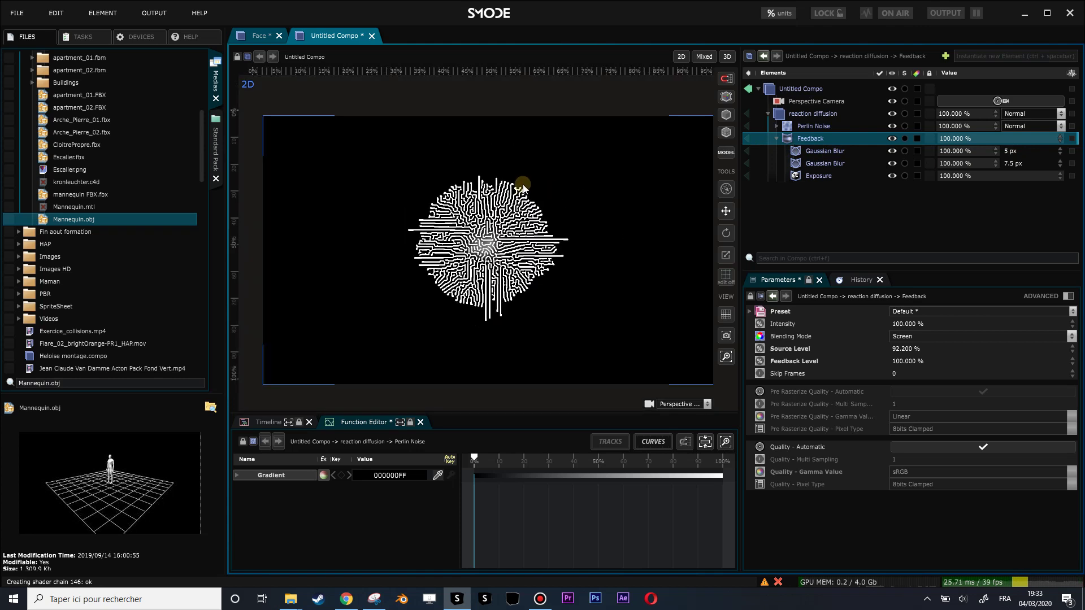
scroll(527, 198, "up", 2)
scroll(500, 208, "up", 2)
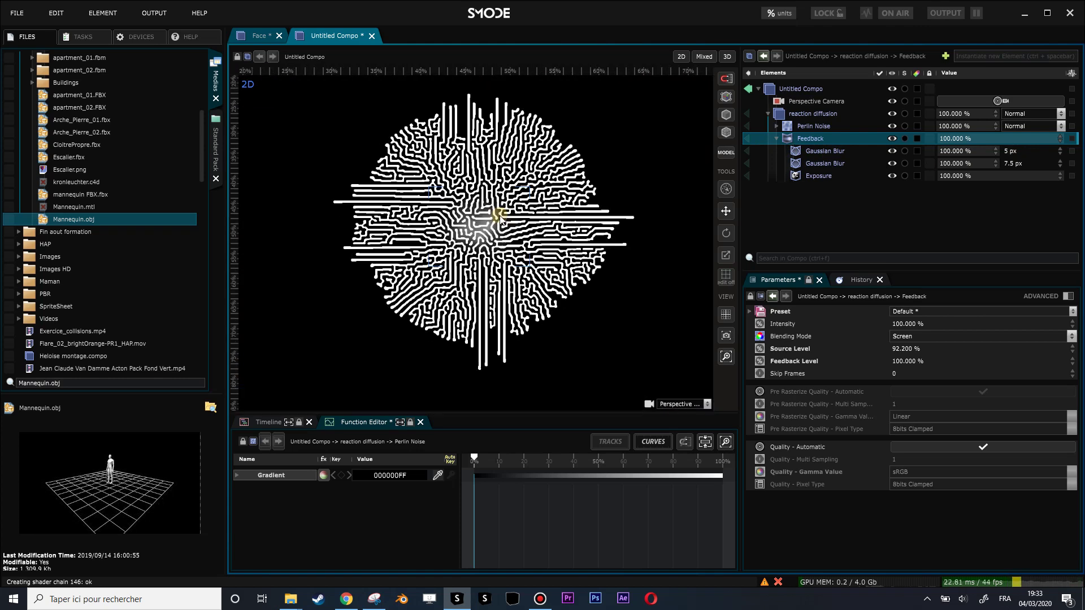
Set the first Gaussian Blur's radius to 5.6 px and the second's to 10.05 px, and restart the Feedback.
left_click(1009, 149)
mouse_move(1010, 149)
left_mouse_down()
mouse_move(1014, 162)
mouse_move(1014, 127)
mouse_move(1014, 144)
left_mouse_up()
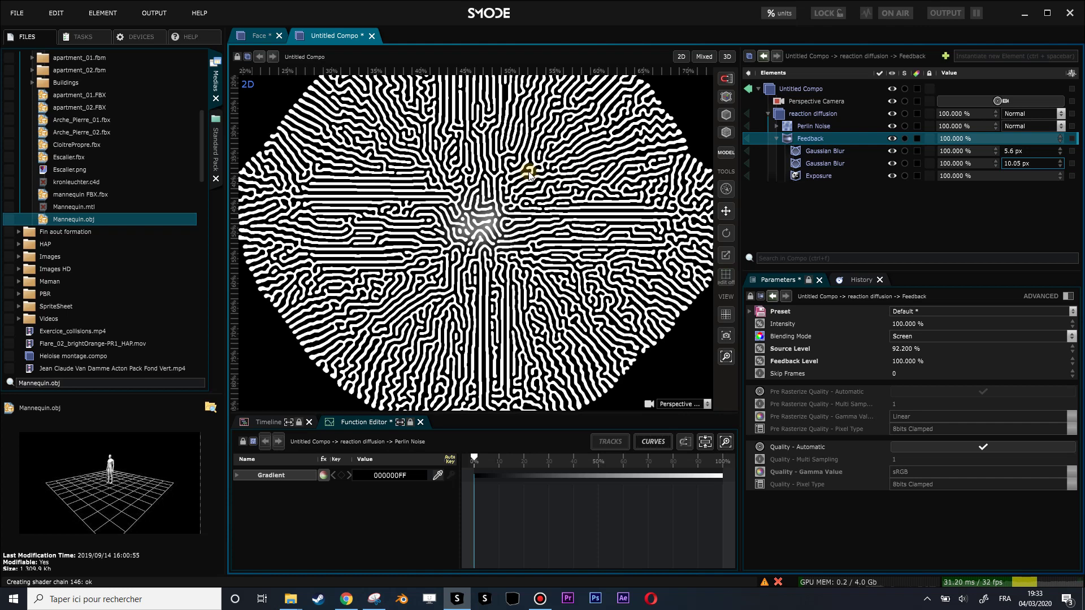
left_click(805, 140)
key("h")
key("h")
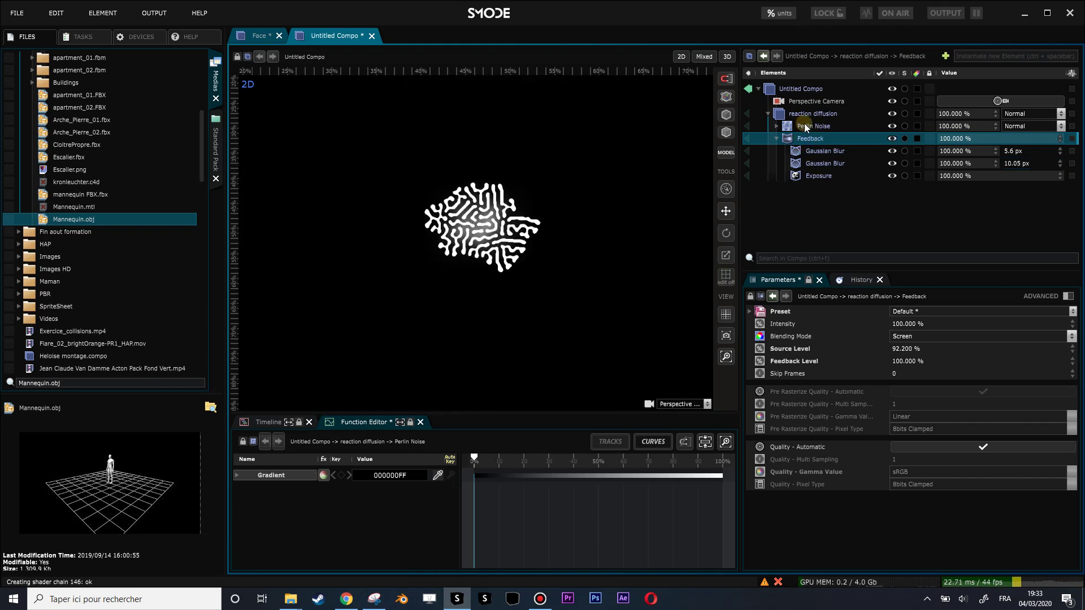
Export the reaction diffusion compo and replace it by a reference.
double_click(784, 116)
right_click(785, 117)
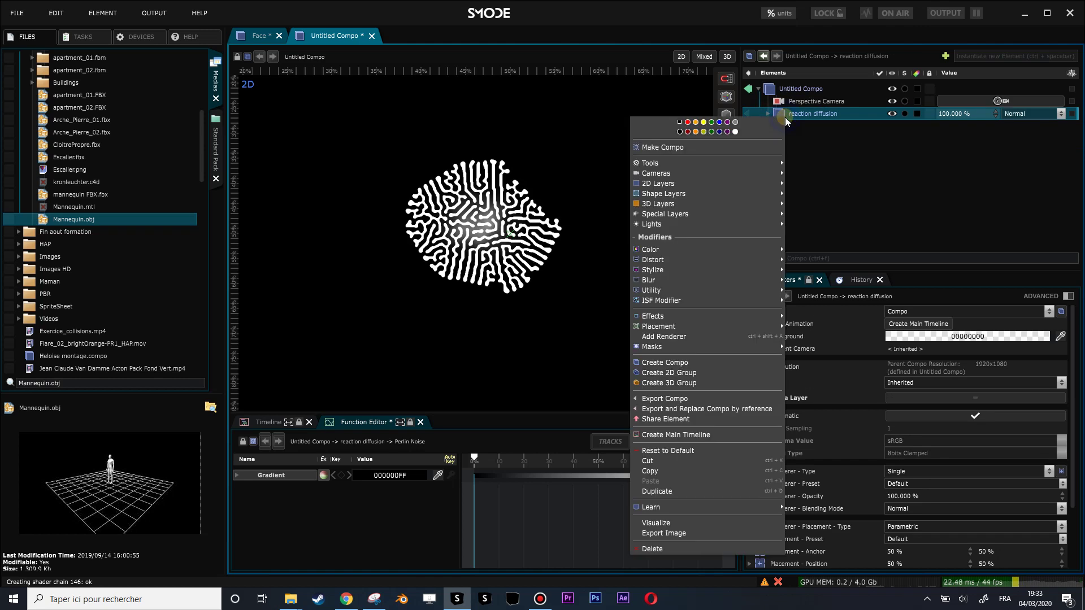
left_click(698, 416)
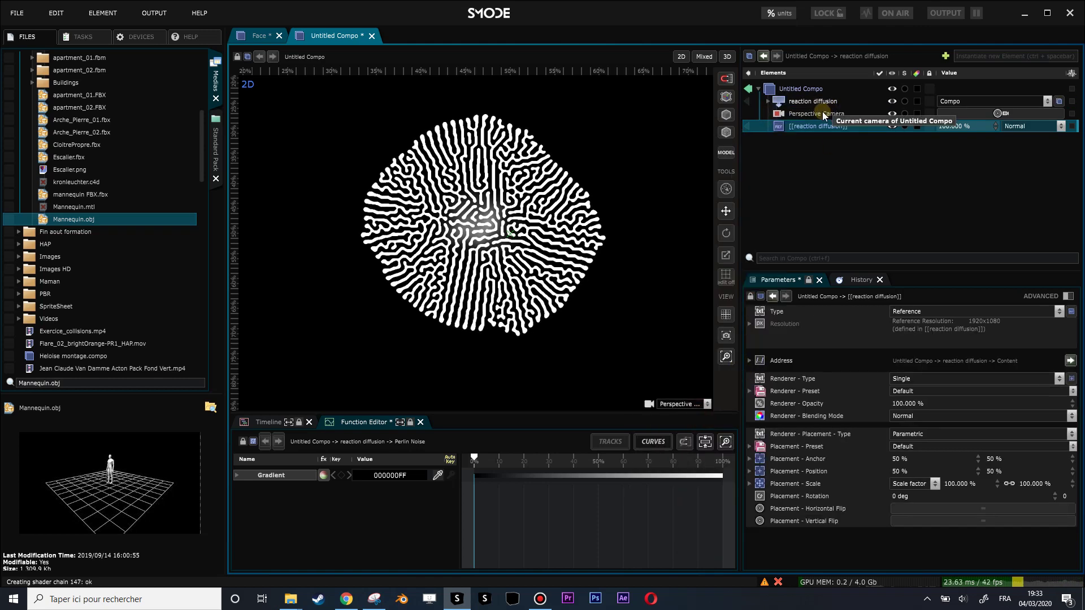
Save the compo in the SmodeTrainingMedias folder as "reaction diffusion texture".
key("ctrl+s")
left_click(377, 258)
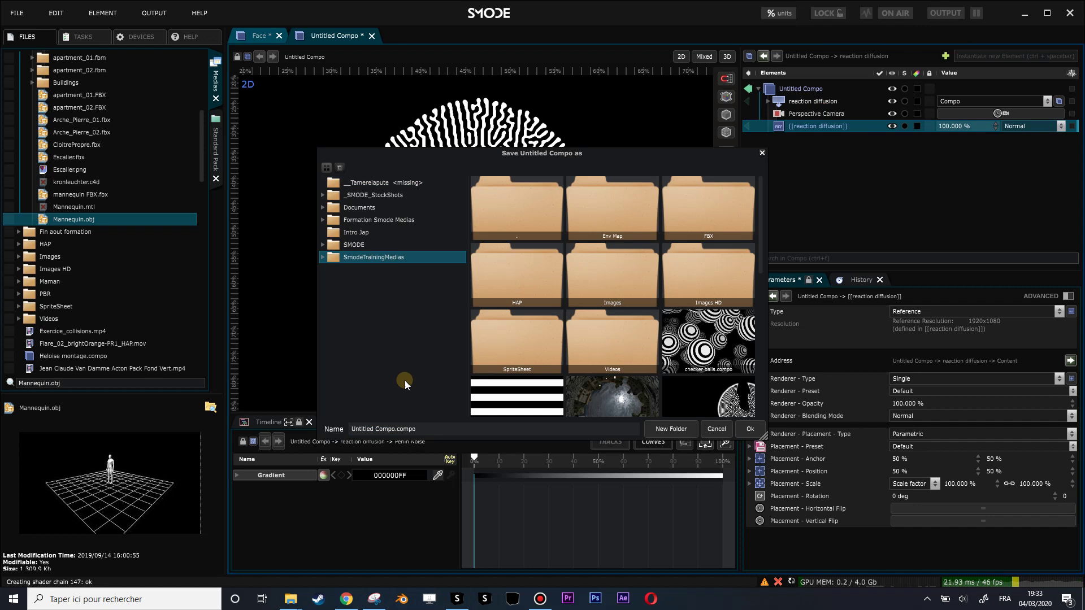
left_click(418, 428)
type("r")
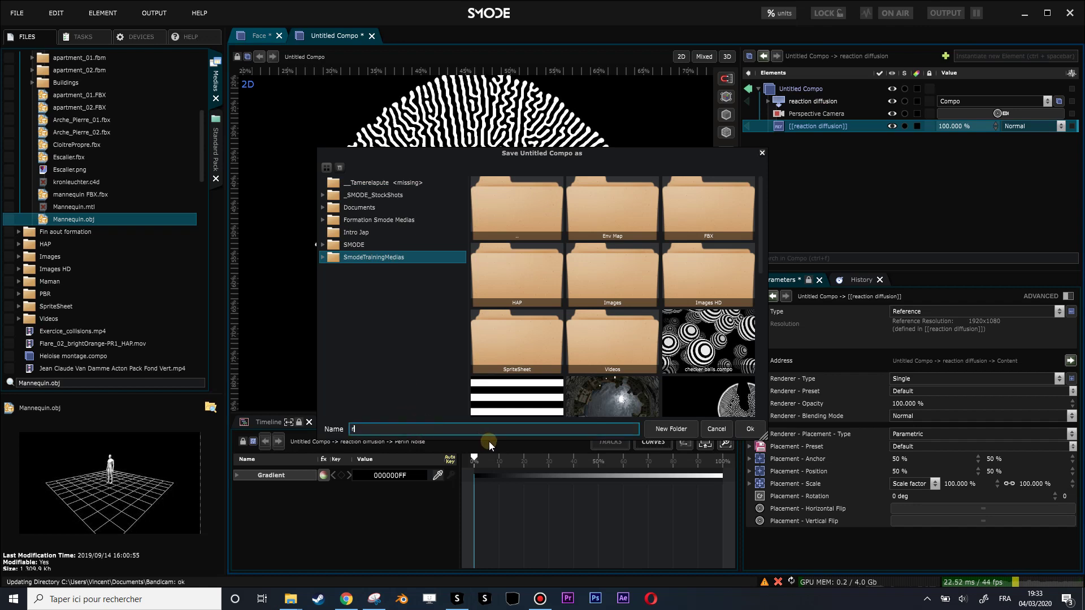
type("eaction dif")
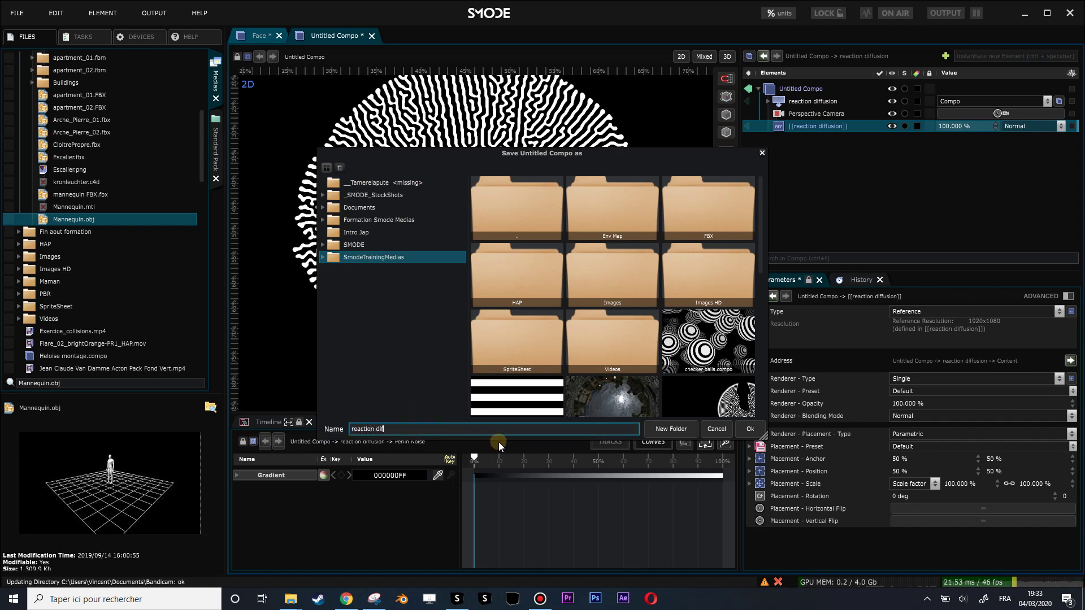
type("fusion texture")
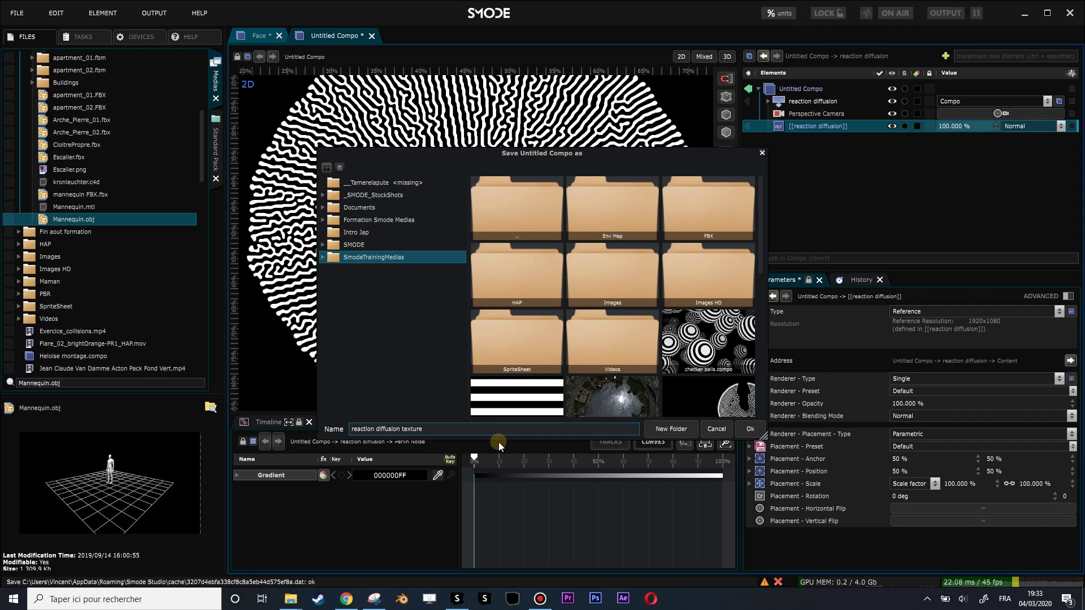
key("Return")
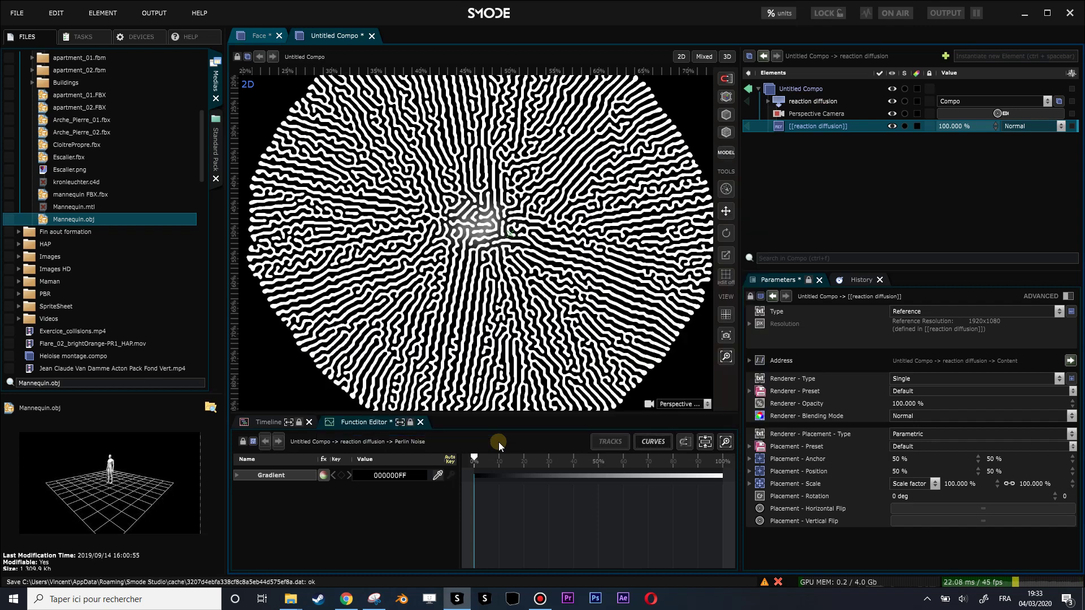
Hide the reaction diffusion reference layer and add Mannequin.obj to the compo as a 3D layer.
scroll(434, 220, "down", 4)
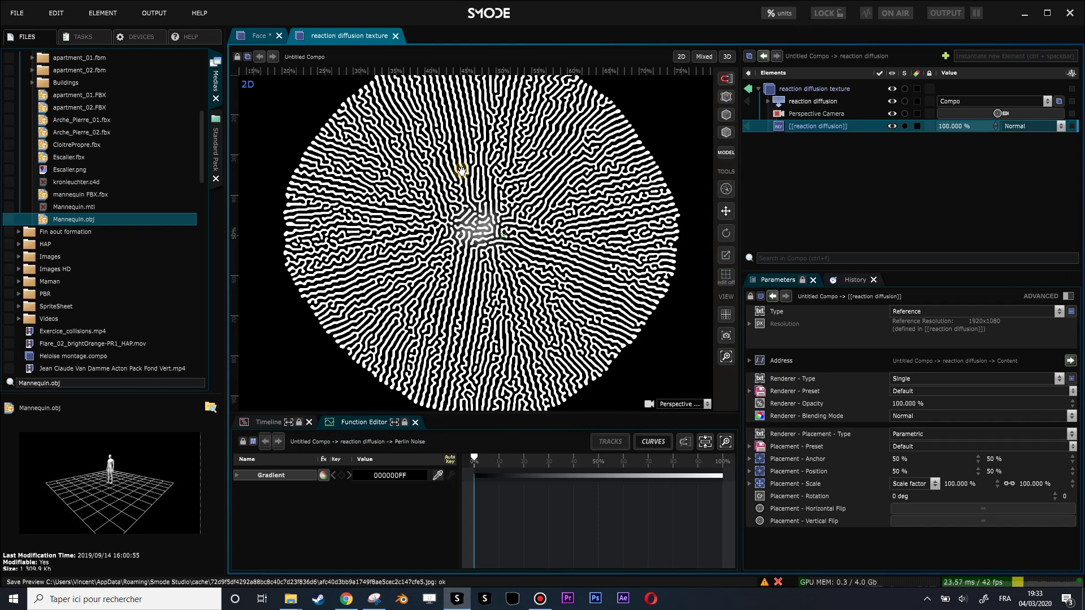
double_click(791, 127)
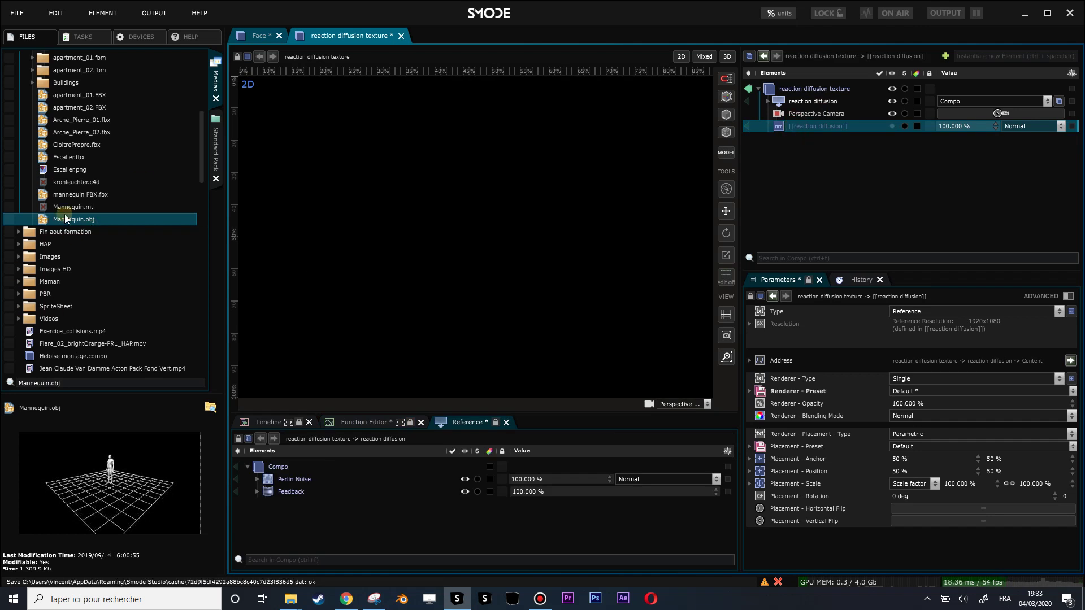
left_click(45, 218)
left_click_drag(904, 195, 757, 184)
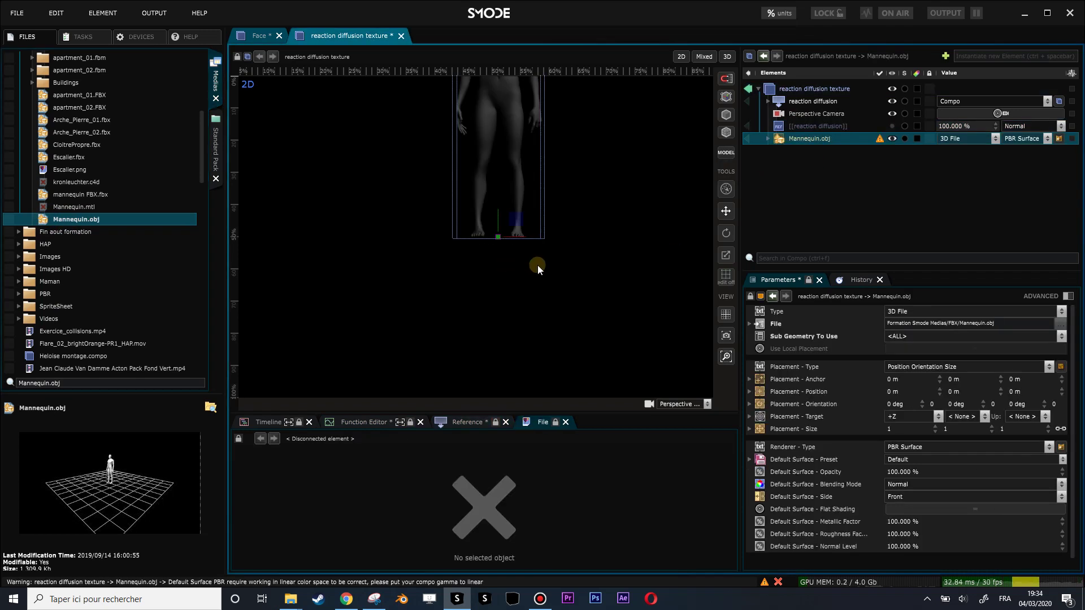
Turn the Mannequin's PBR renderer into a group and duplicate its Default Surface.
left_click_drag(599, 202, 564, 248)
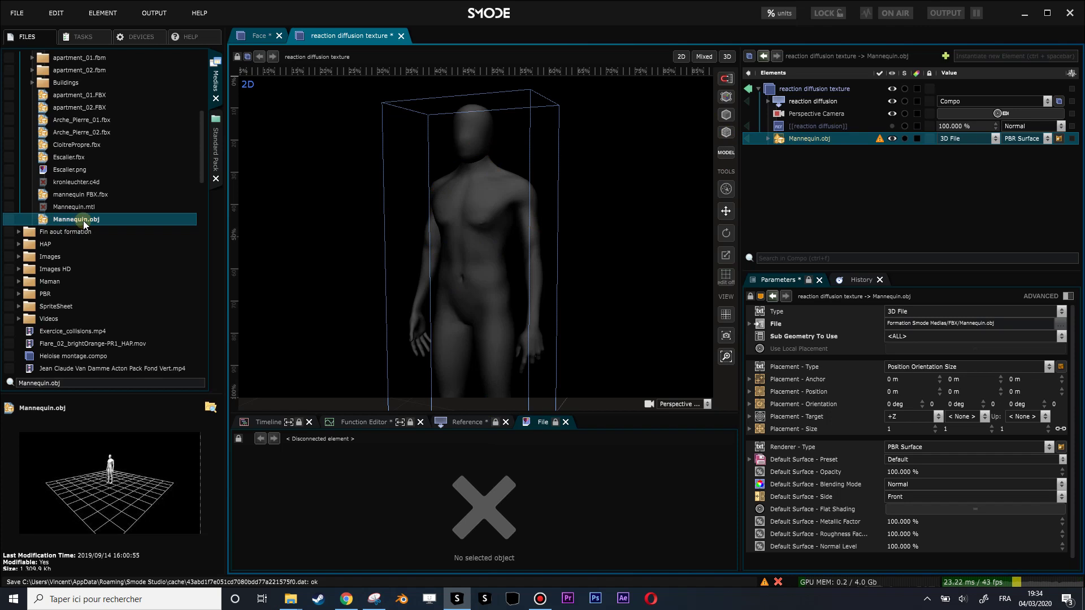
left_click_drag(505, 226, 507, 201)
left_click(418, 191)
left_click_drag(423, 193, 499, 212)
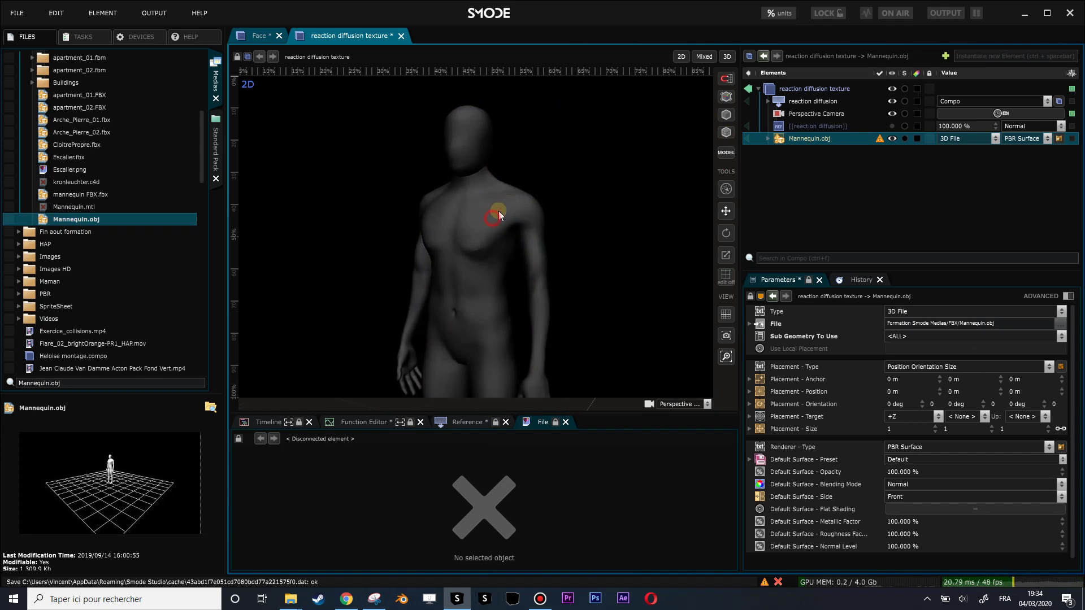
left_click(768, 138)
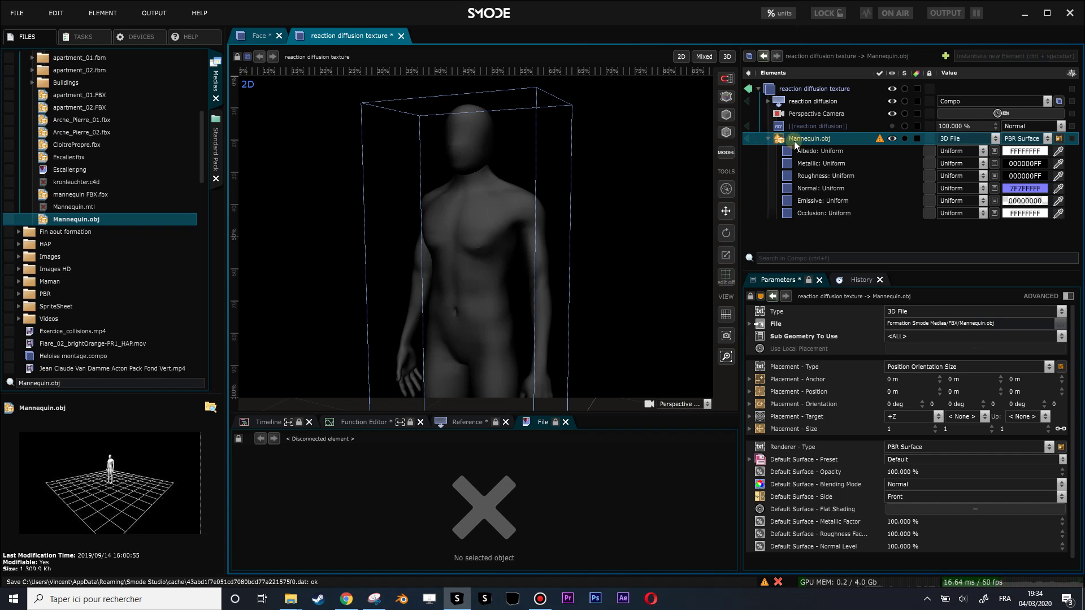
key("ctrl+d")
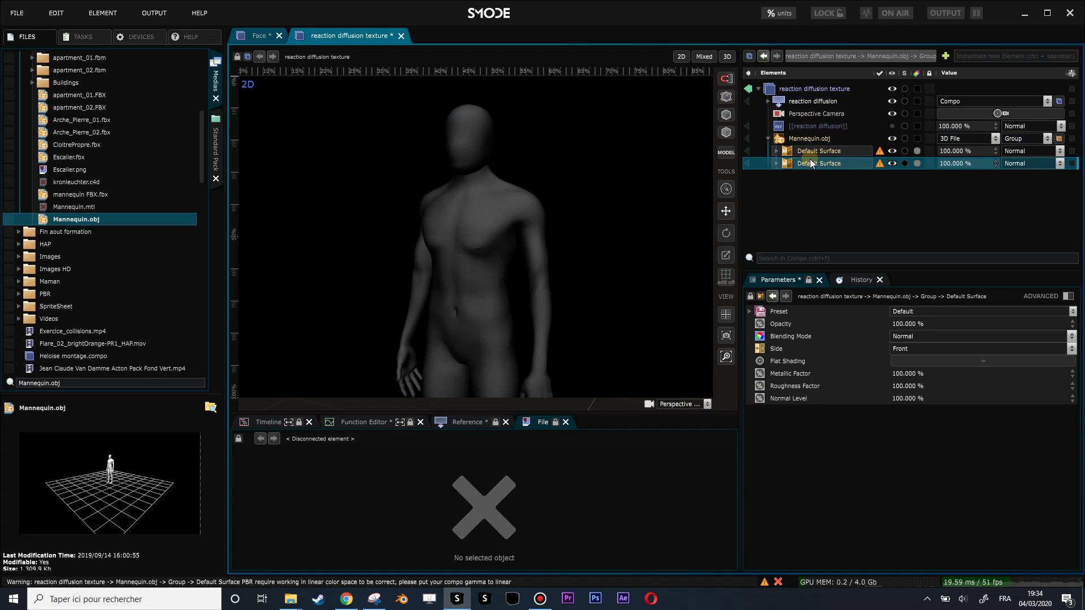
Delete the duplicated Default Surface of the Mannequin and expand the remaining one to show its material channels.
key("Delete")
key("Return")
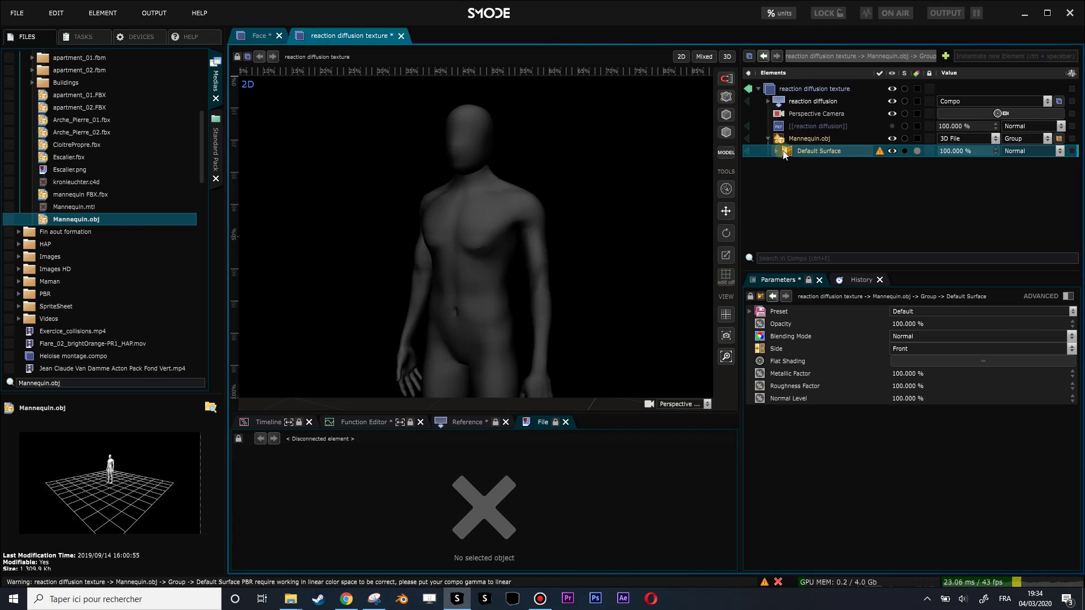
left_click(778, 151)
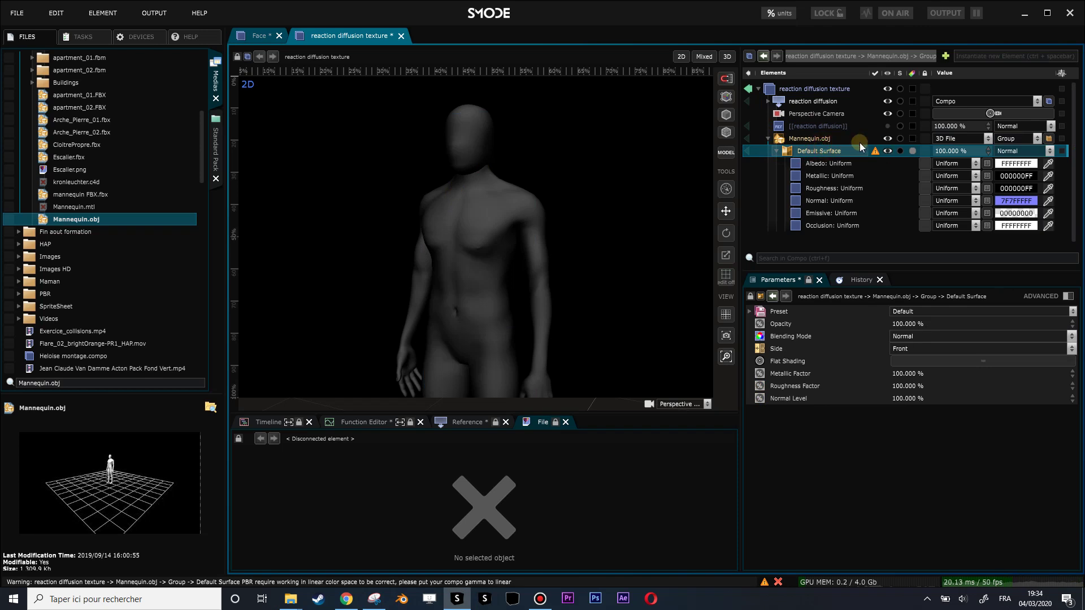
Put Mannequin.obj into its own nested compo and name that compo "3D".
mouse_move(874, 150)
left_click(829, 89)
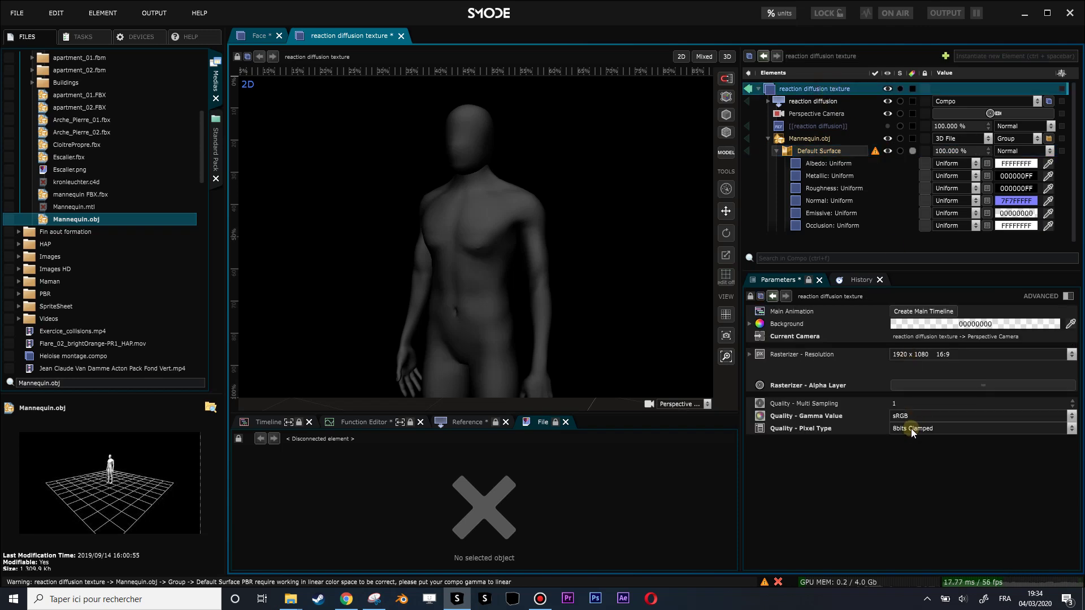
left_click(795, 138)
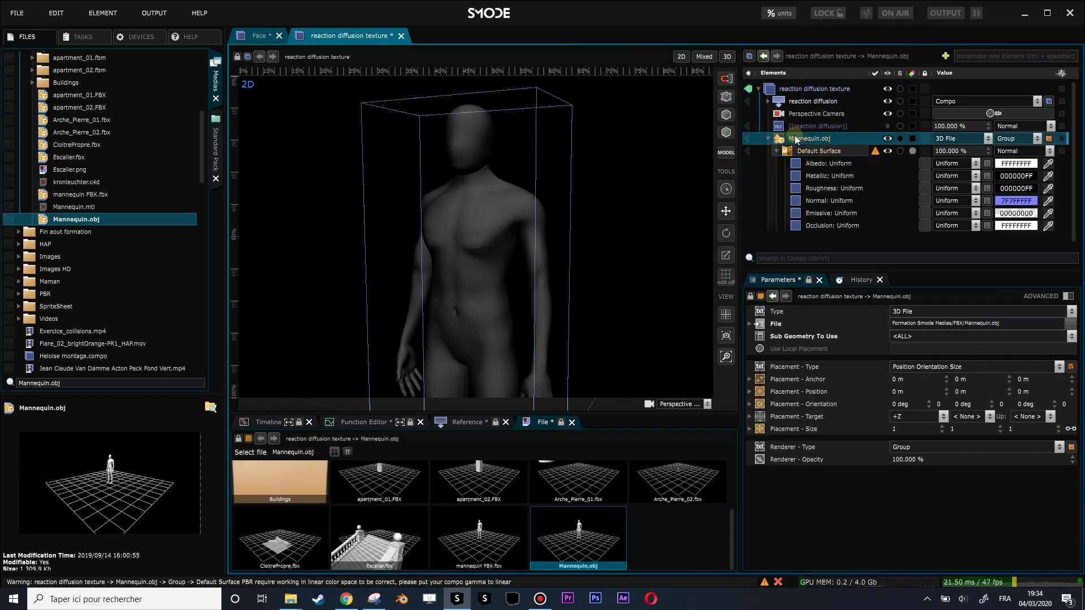
key("ctrl+g")
left_click(767, 138)
double_click(819, 140)
type("3D")
key("Return")
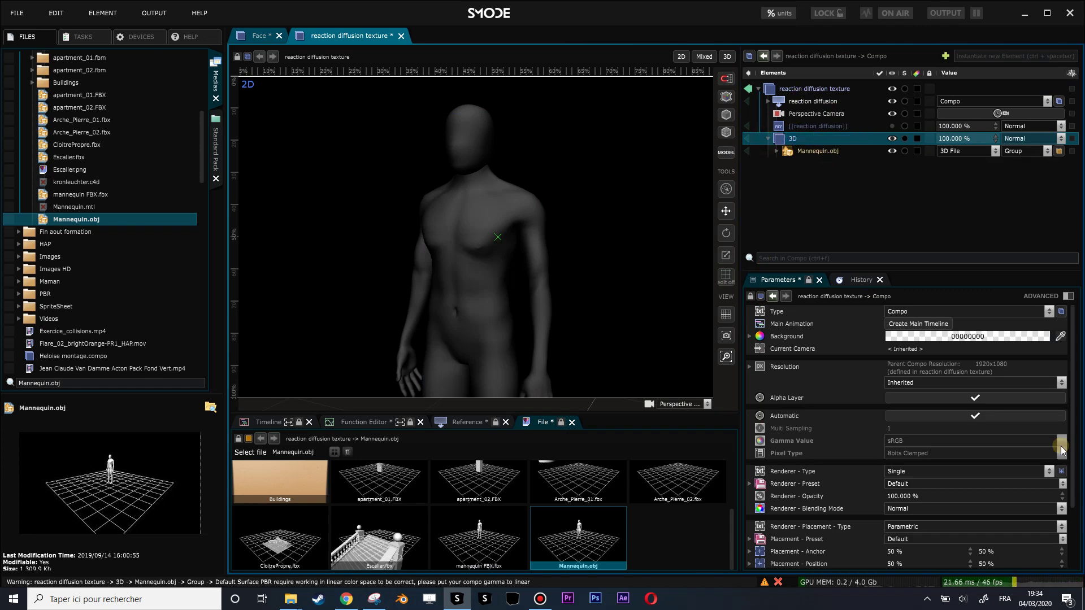
Turn off automatic quality for the 3D compo and set its gamma value to Linear.
left_click(951, 415)
left_click(912, 441)
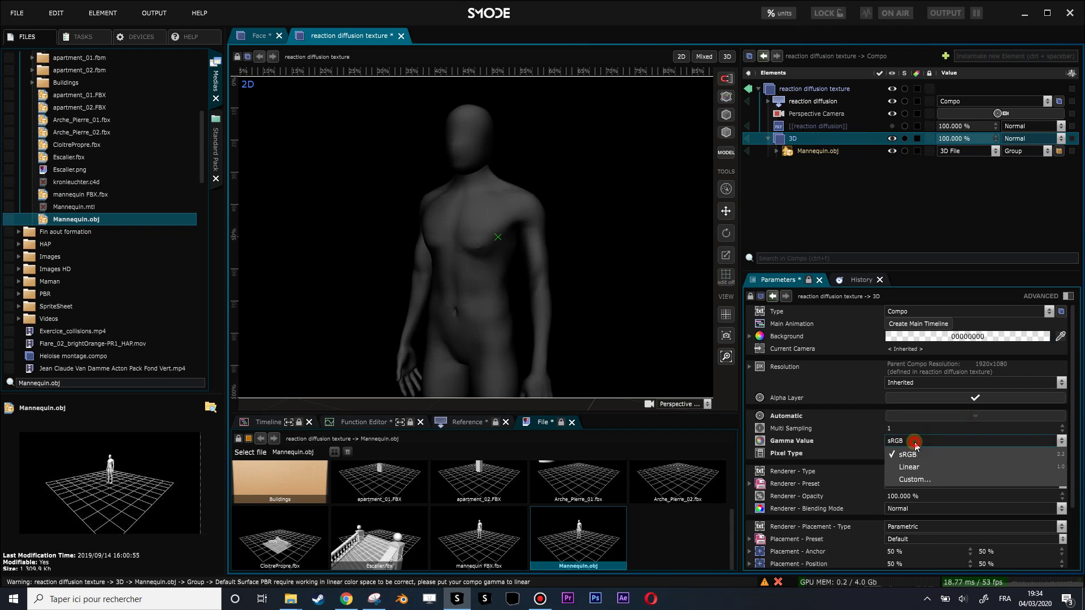
left_click(915, 466)
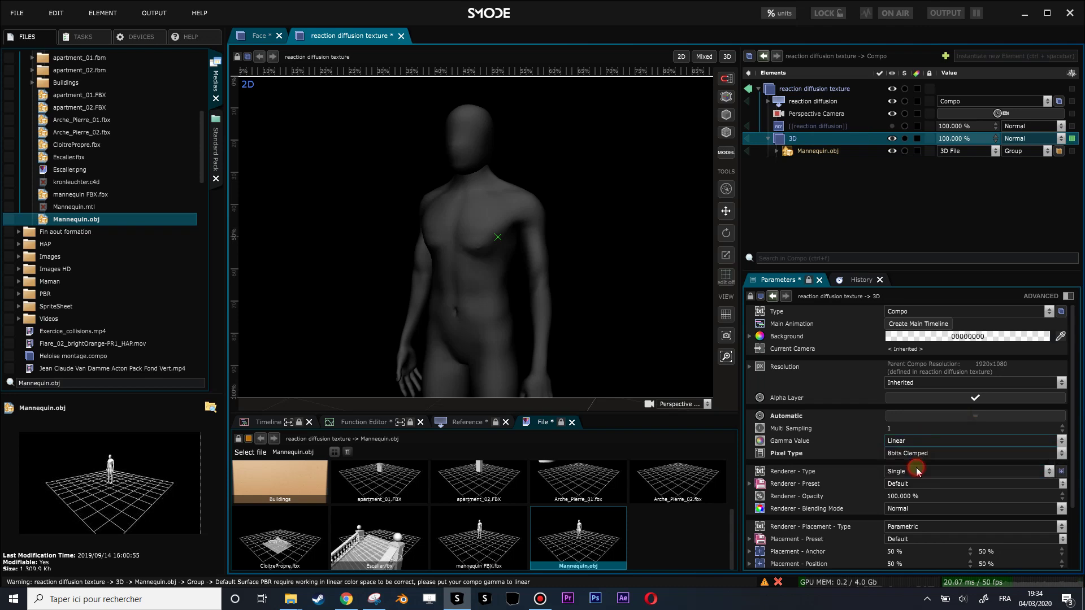
Apply the Gold (Imperfect) preset to the Mannequin's Default Surface.
left_click(776, 151)
left_click(785, 164)
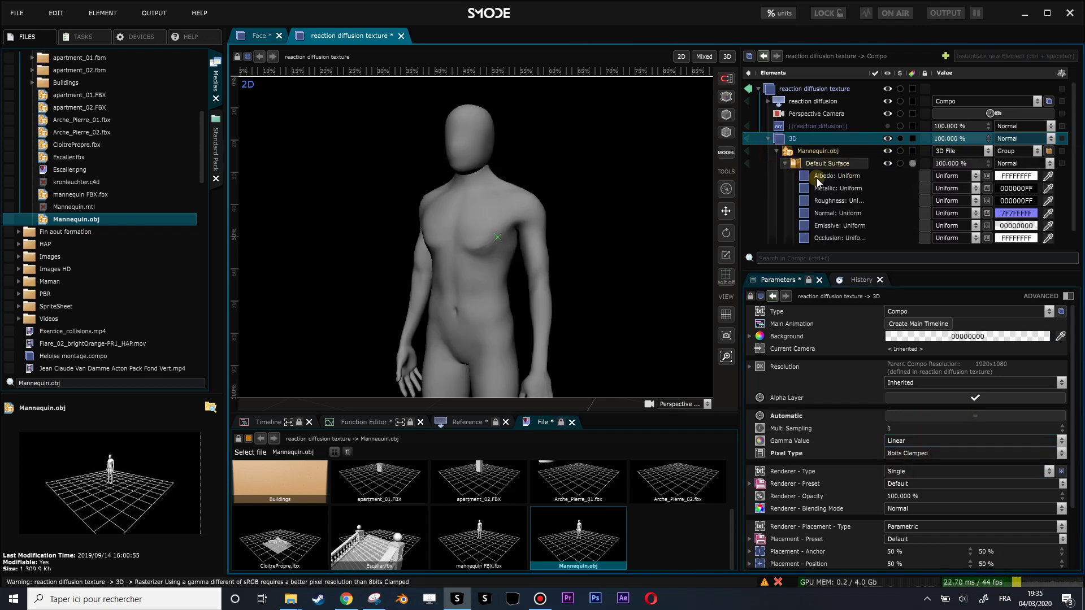
left_click(828, 165)
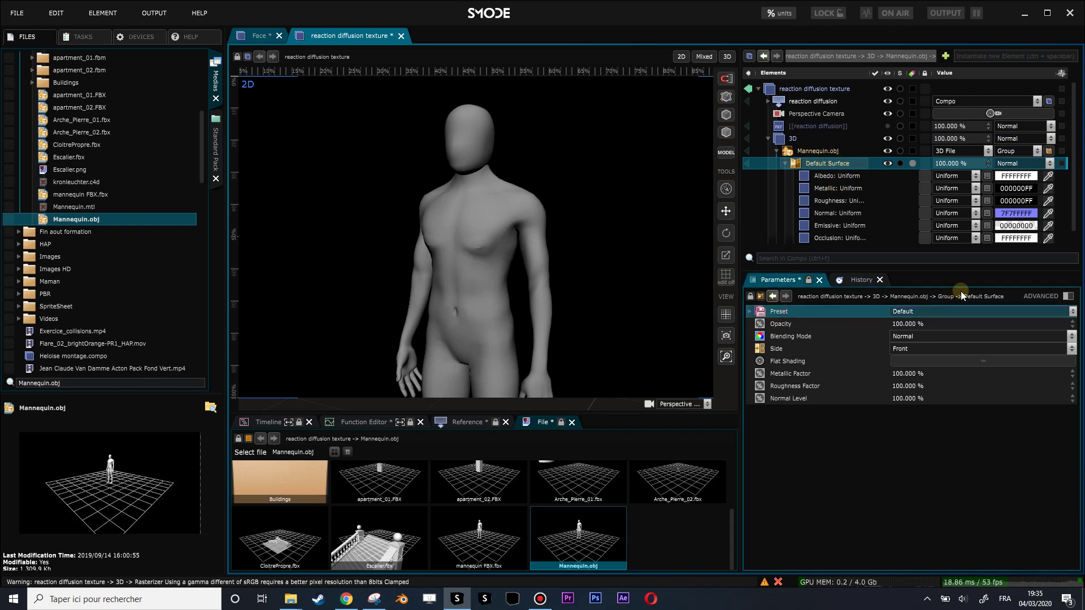
left_click(906, 313)
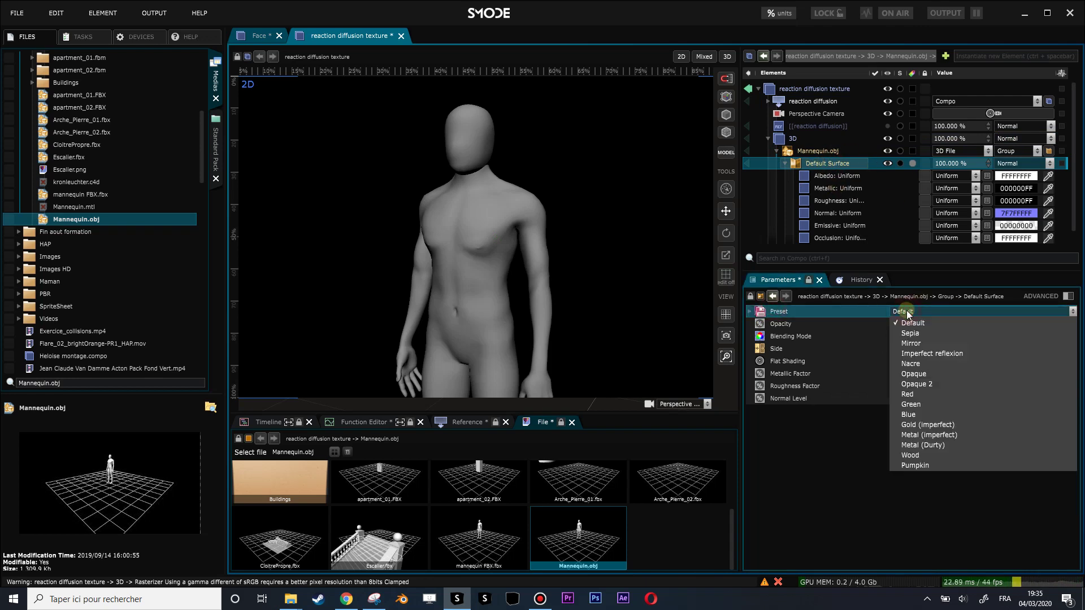
left_click(934, 429)
left_click_drag(558, 232, 540, 218)
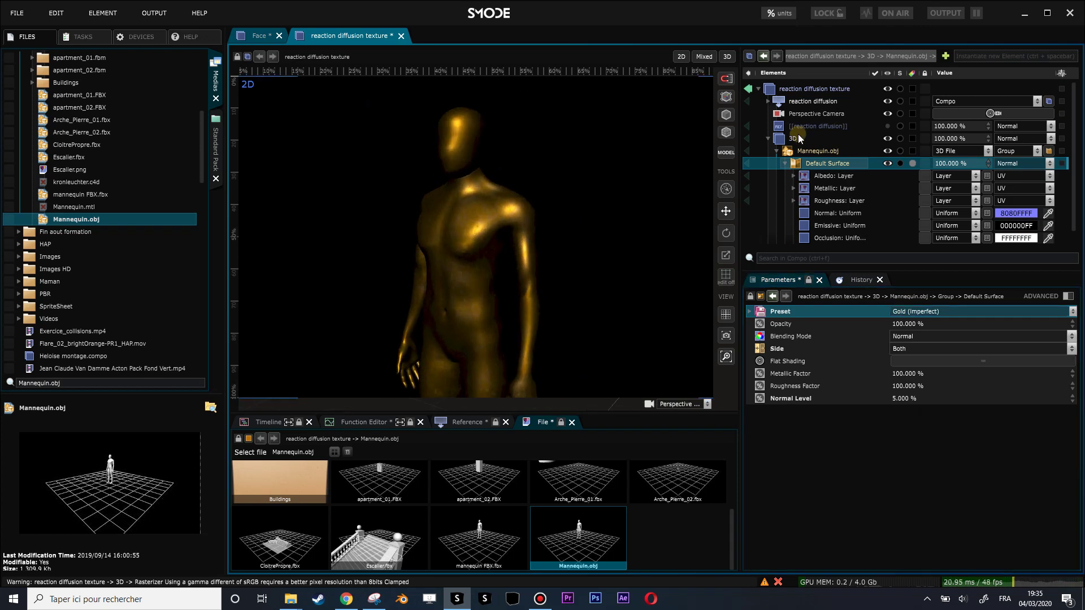
Add a Point Light to the 3D compo.
left_click(781, 142)
right_click(780, 142)
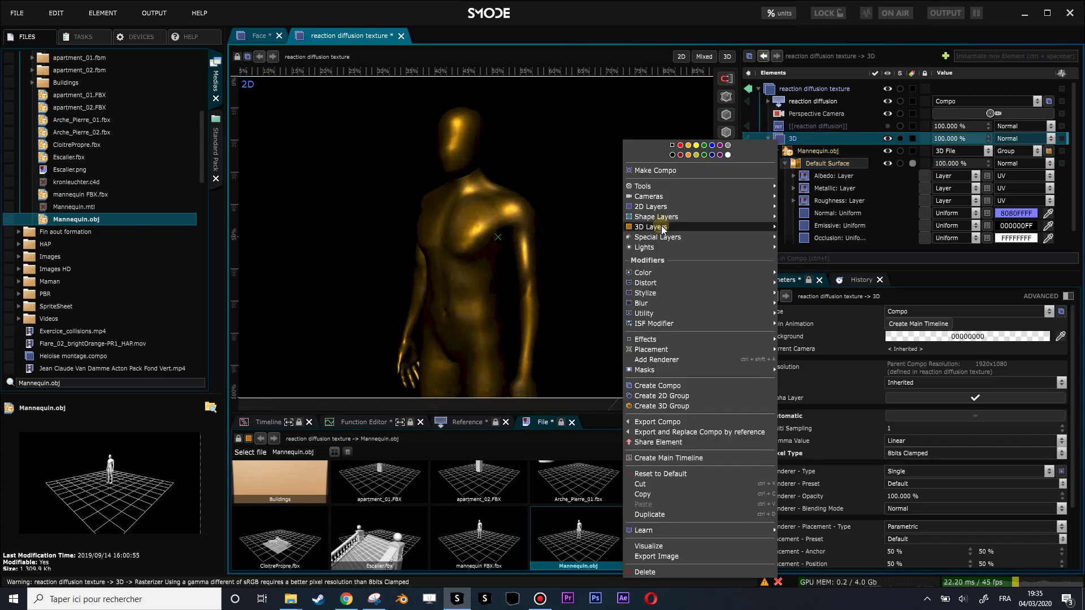
mouse_move(671, 248)
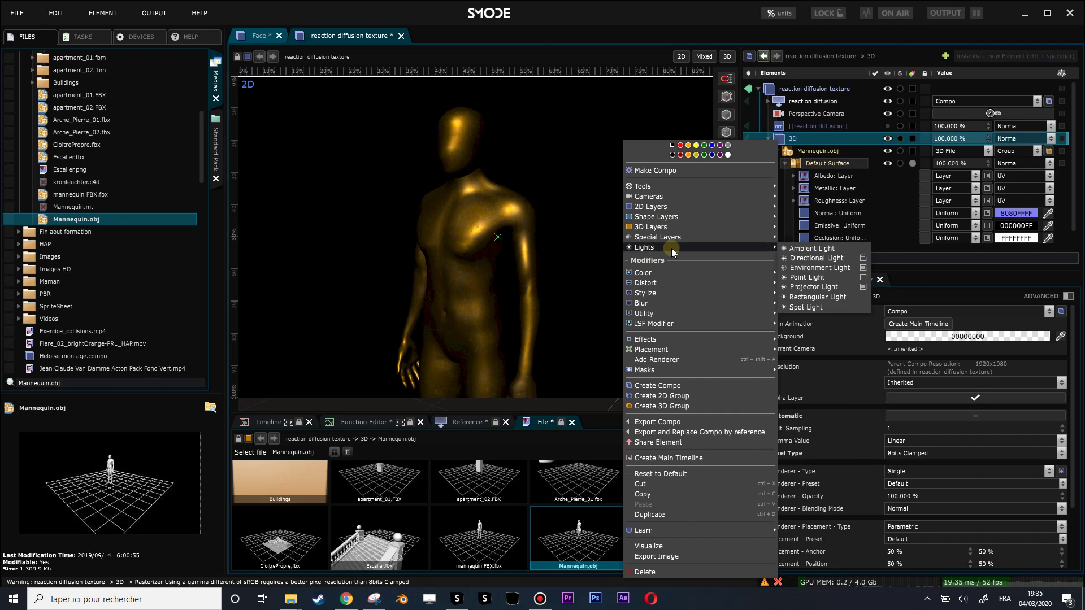
left_click(805, 278)
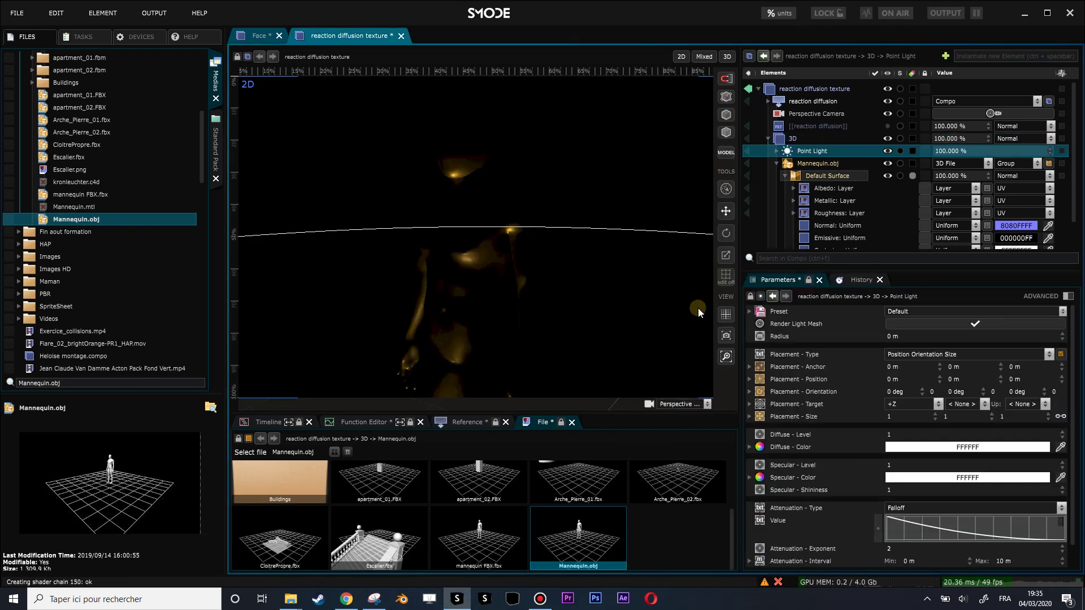
Move the Point Light near the mannequin's head, about 1.61 m high and 0.40 m along Z, and save the compo.
left_click(801, 128)
left_click(795, 151)
left_click(729, 56)
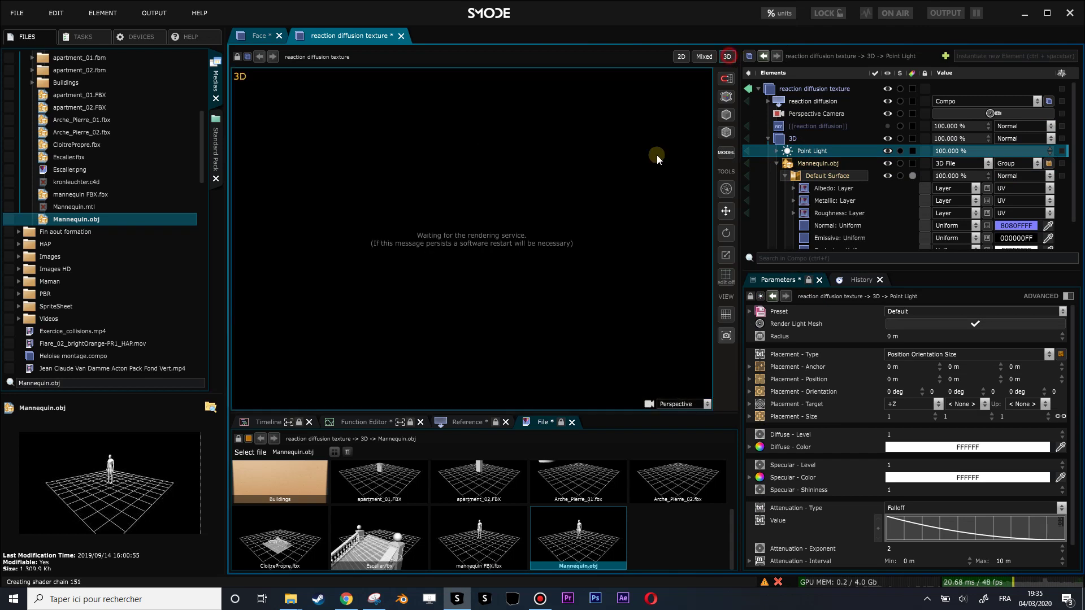
left_click_drag(491, 227, 440, 172)
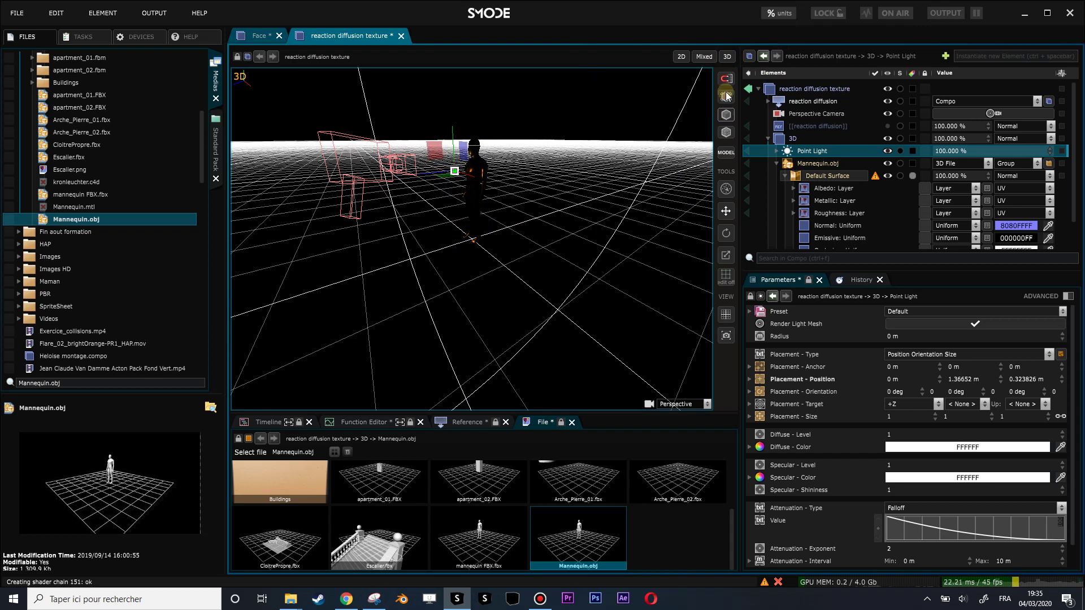
left_click(688, 56)
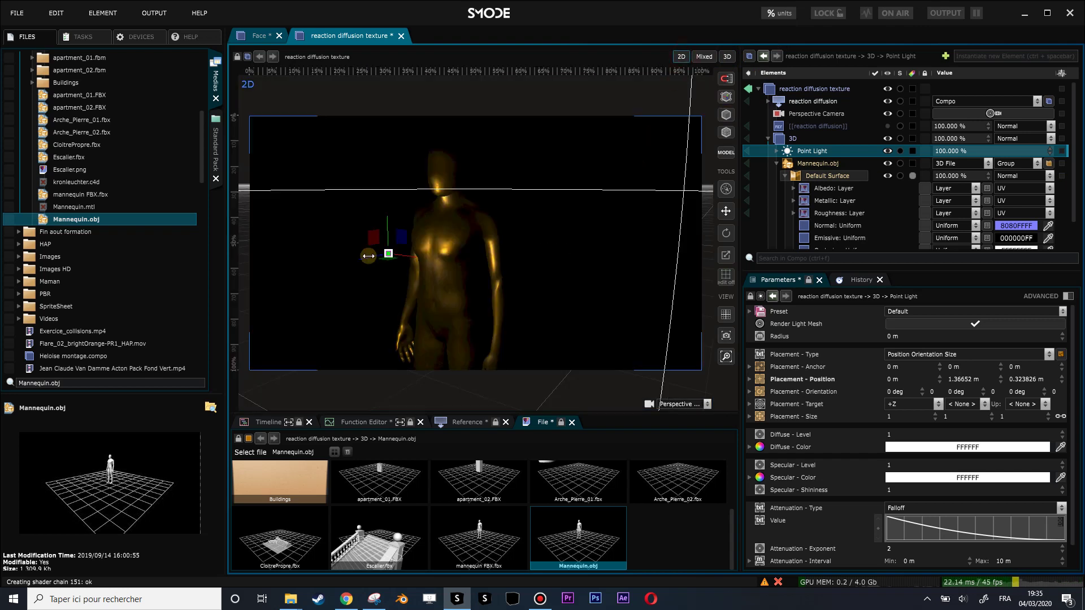
left_click_drag(351, 256, 361, 167)
left_click_drag(485, 249, 474, 213)
key("ctrl+s")
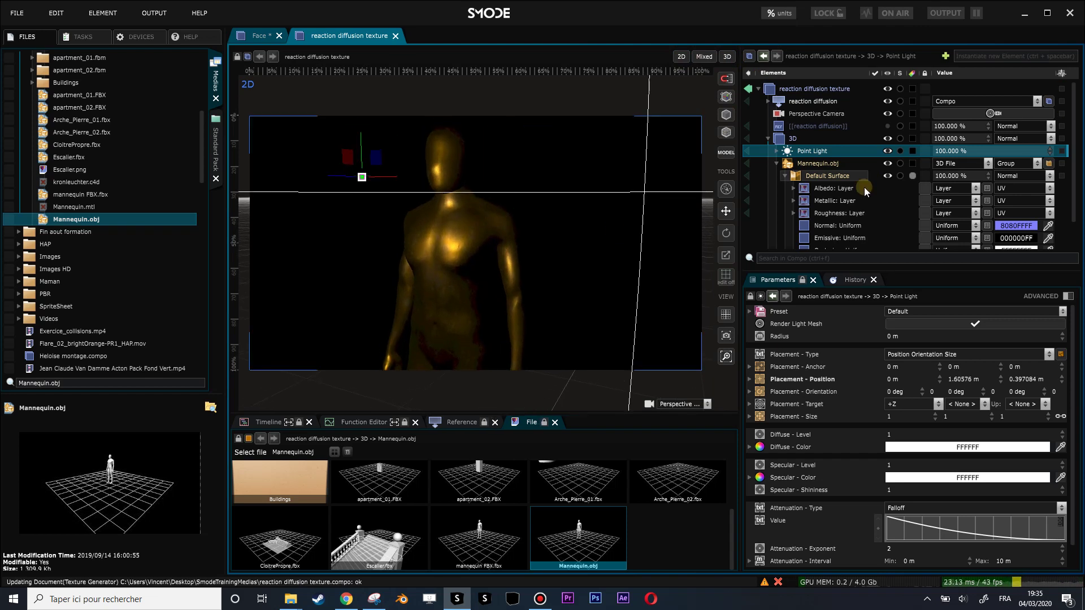
Enlarge the element tree and examine the layer used by the gold surface's Albedo channel.
left_click(794, 188)
left_click_drag(850, 248, 850, 311)
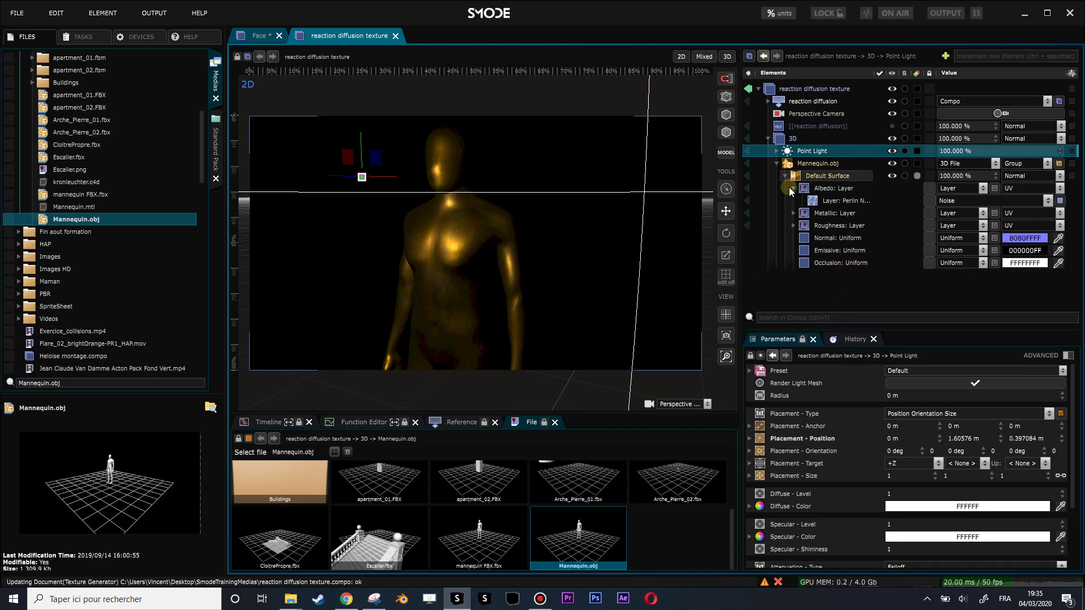
left_click(793, 188)
left_click_drag(553, 252, 524, 248)
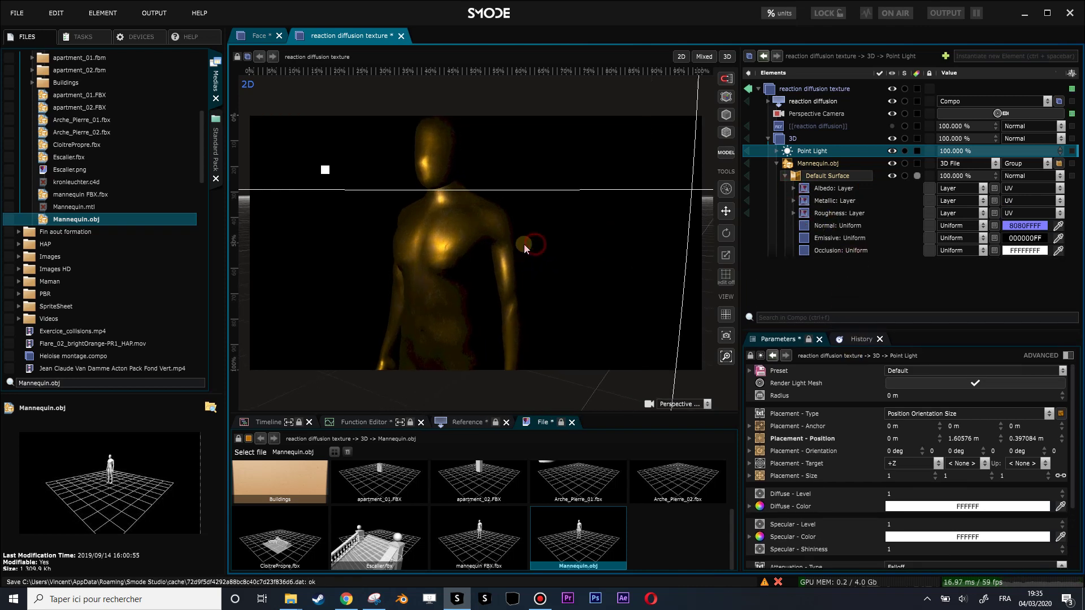
Show the reaction diffusion reference layer briefly to check the texture, and hide it again.
left_click(794, 128)
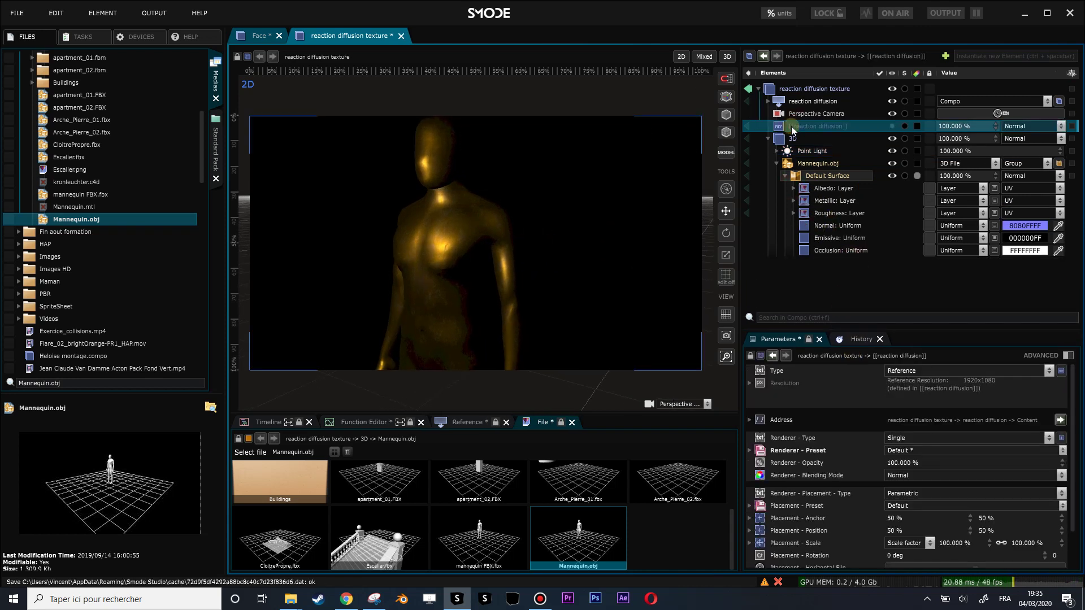
key("h")
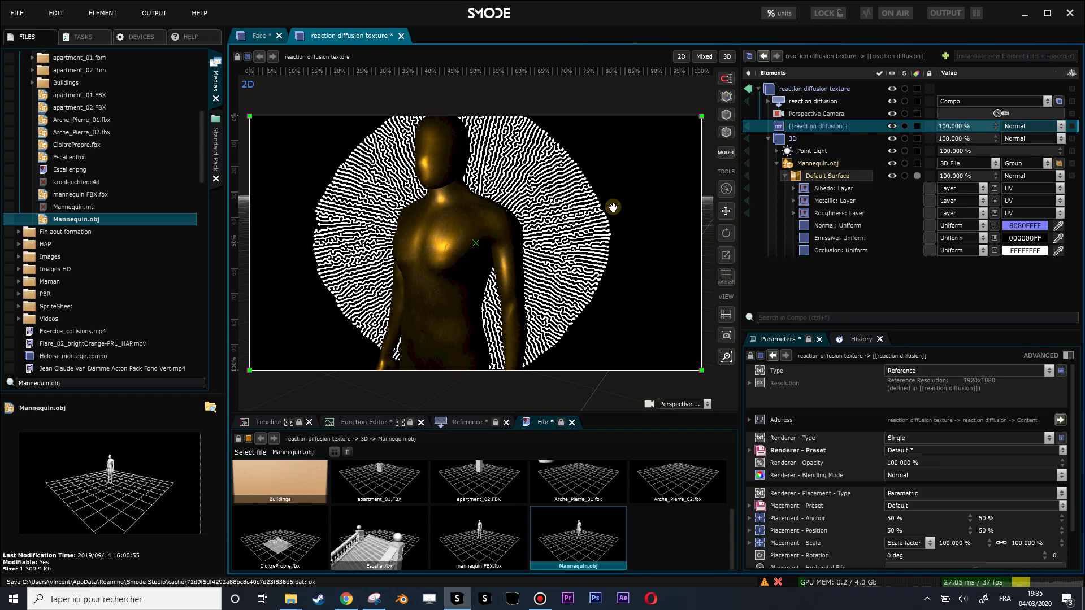
key("h")
Switch the Default Surface's Normal channel to Layer and use the reaction diffusion reference as its content.
left_click(815, 227)
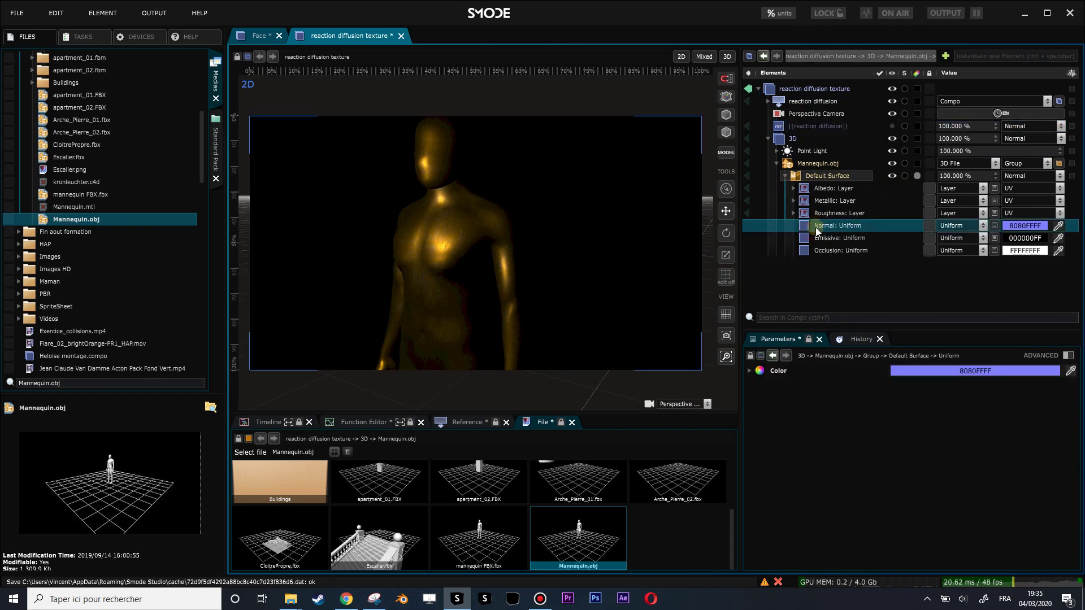
left_click(953, 227)
left_click(956, 263)
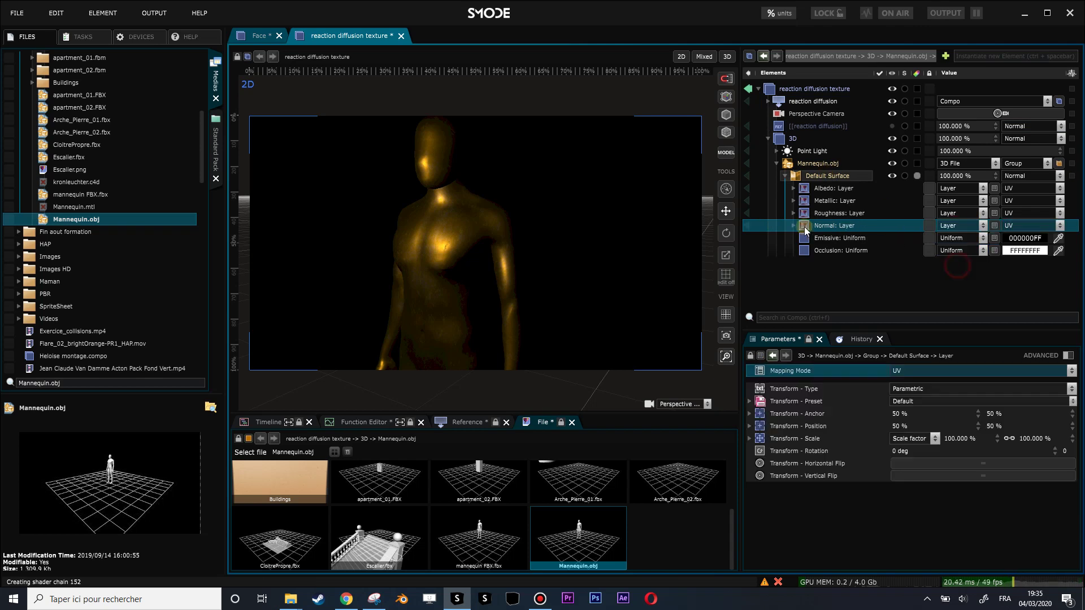
left_click(792, 226)
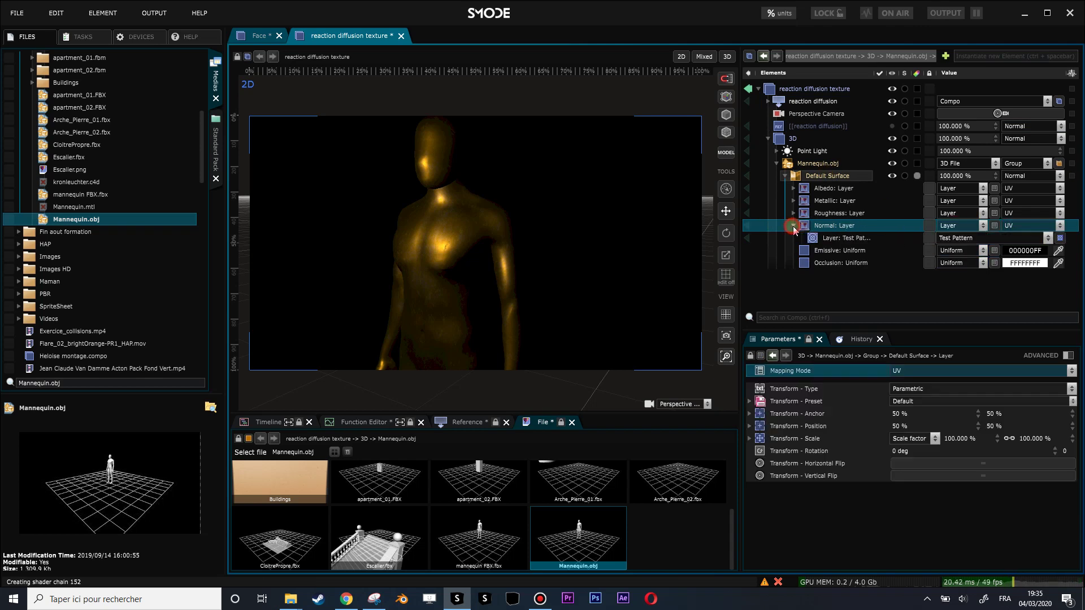
left_click(794, 129)
left_click_drag(795, 134, 835, 240)
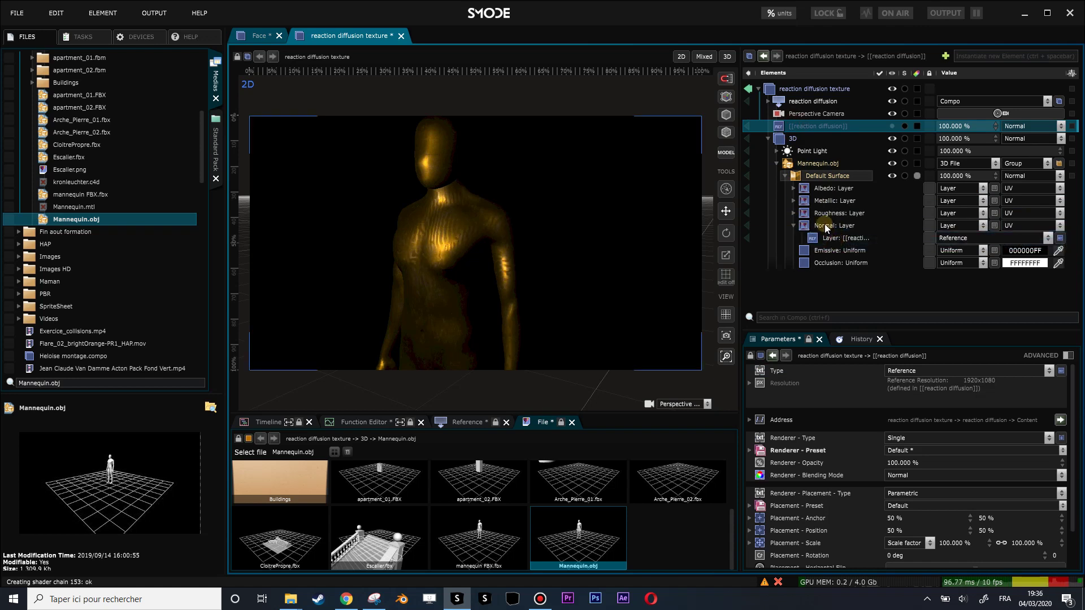
left_click_drag(470, 270, 460, 214)
Visualize the reaction diffusion source on its own, return to the full compo and examine the relief on the mannequin.
left_click(809, 101)
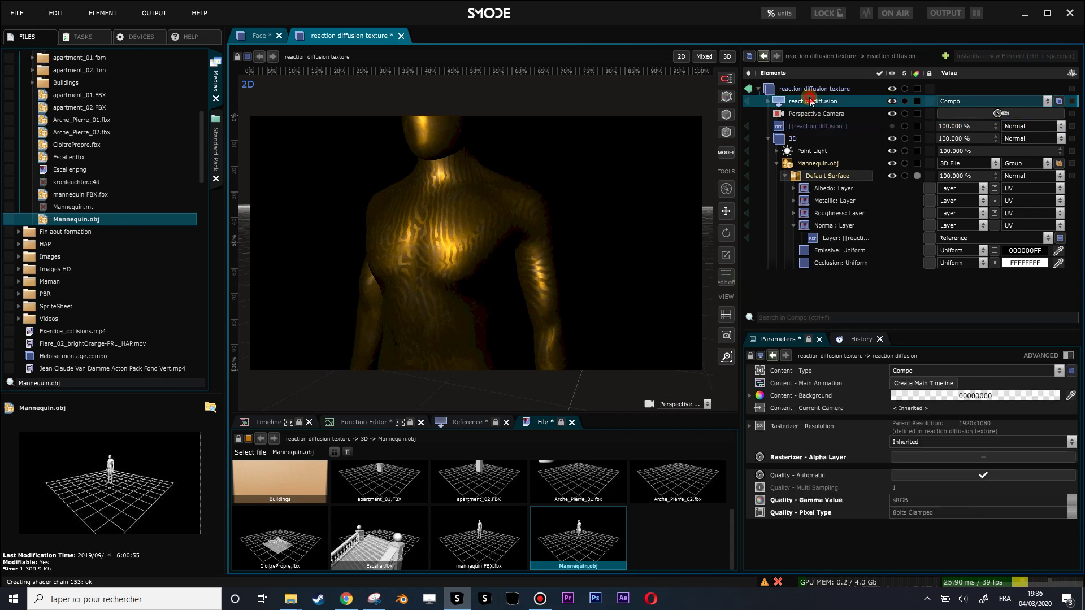
left_click(746, 101)
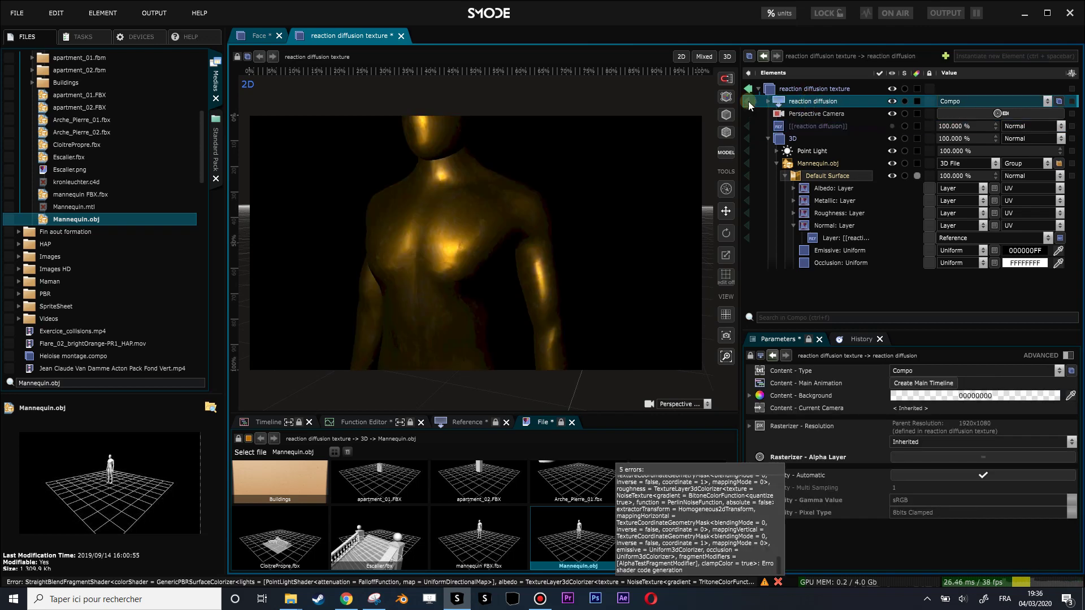
left_click(746, 102)
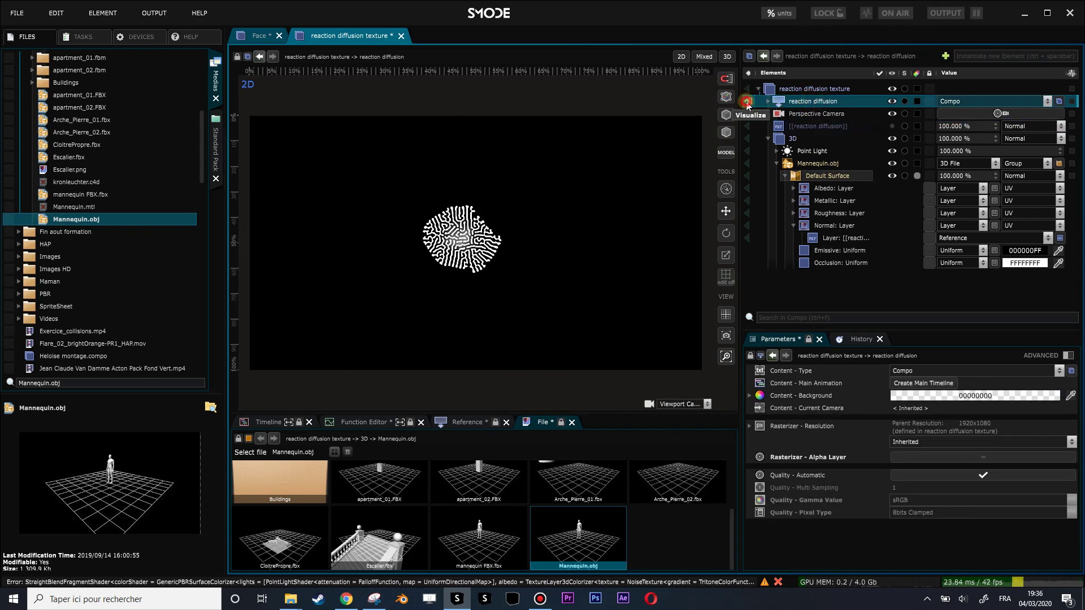
left_click(746, 102)
left_click_drag(527, 252, 551, 313)
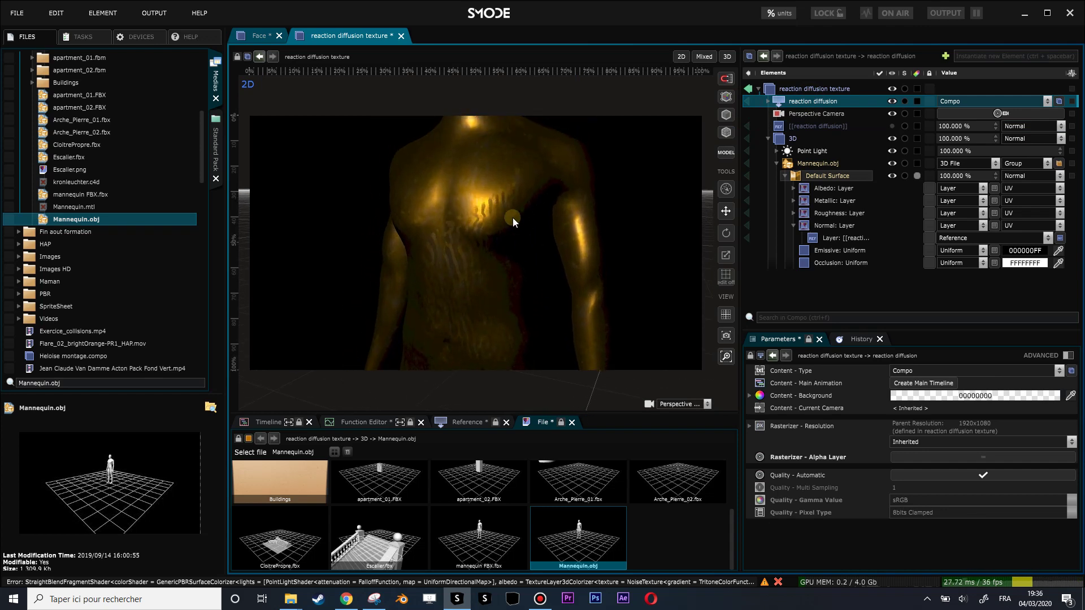
left_click_drag(496, 196, 527, 289)
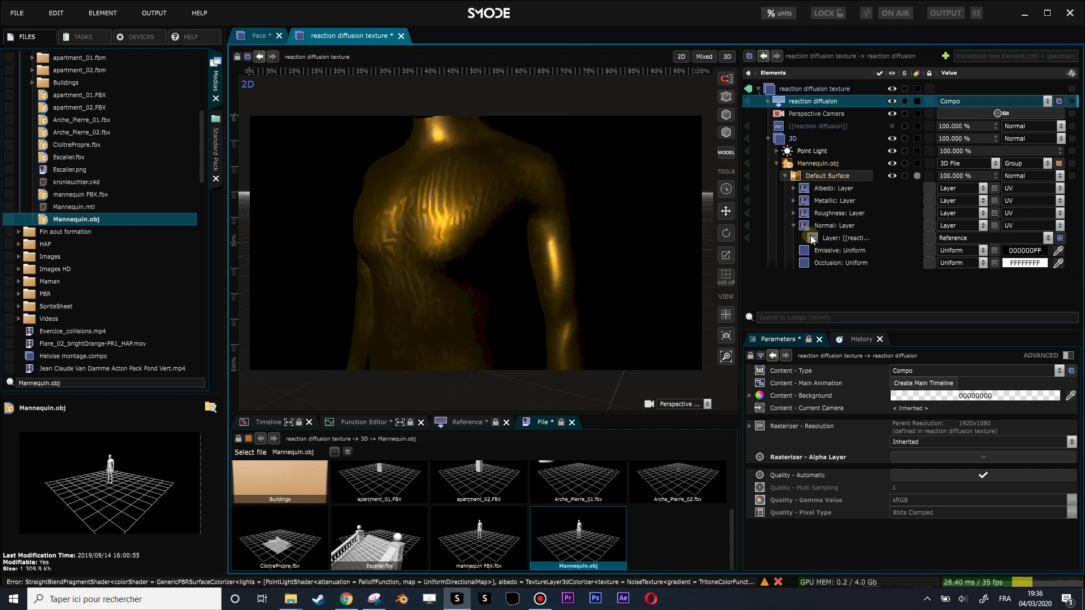
Visualize the reaction diffusion reference inside the Normal channel and add a Depth To Normal modifier to it.
left_click(751, 238)
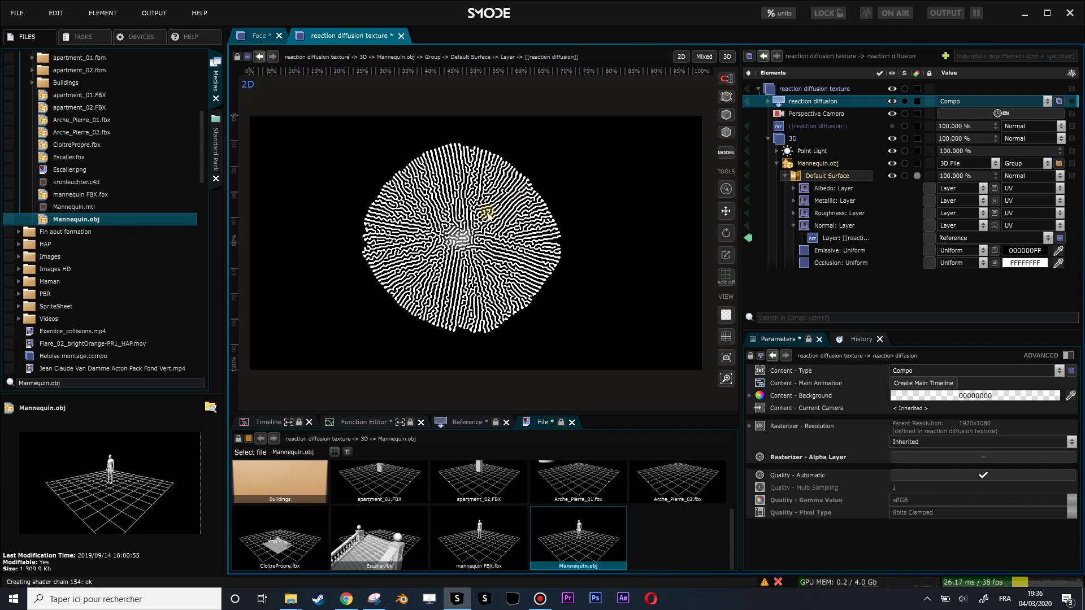
left_click(840, 238)
right_click(841, 239)
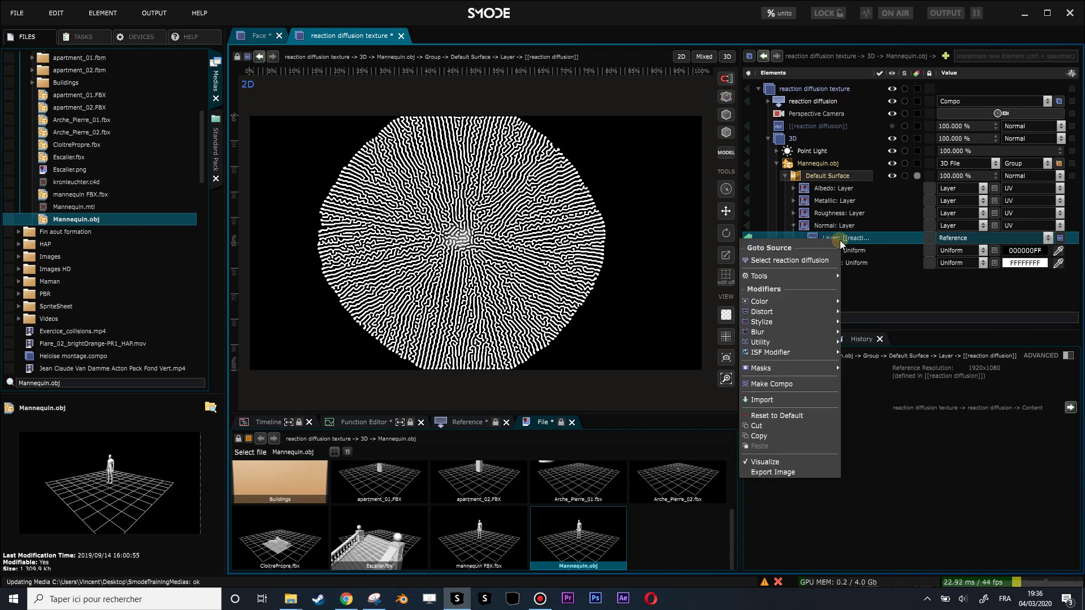
mouse_move(773, 321)
mouse_move(774, 342)
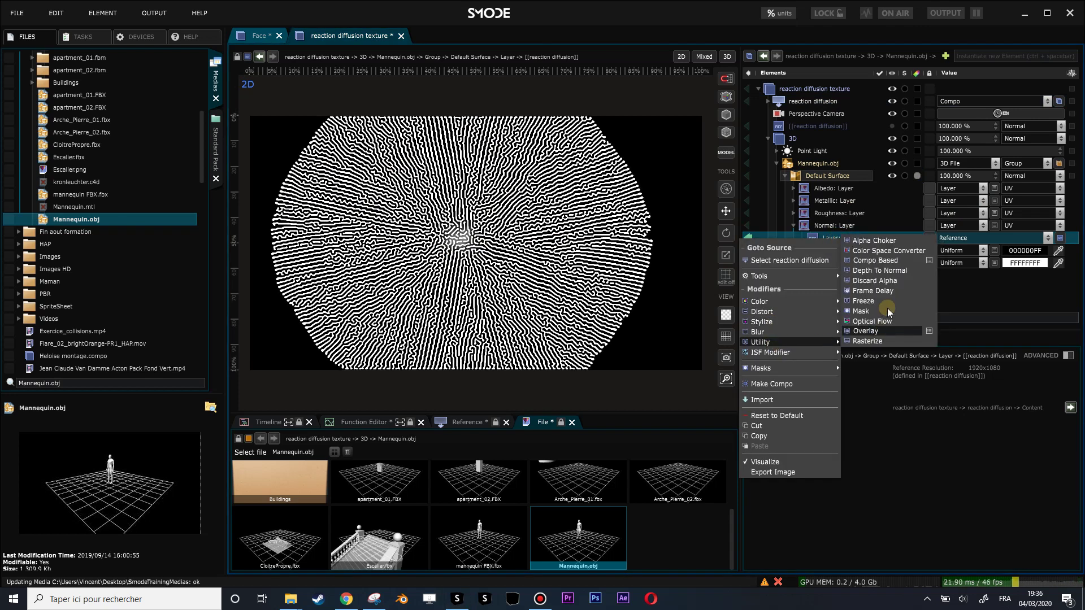
left_click(887, 271)
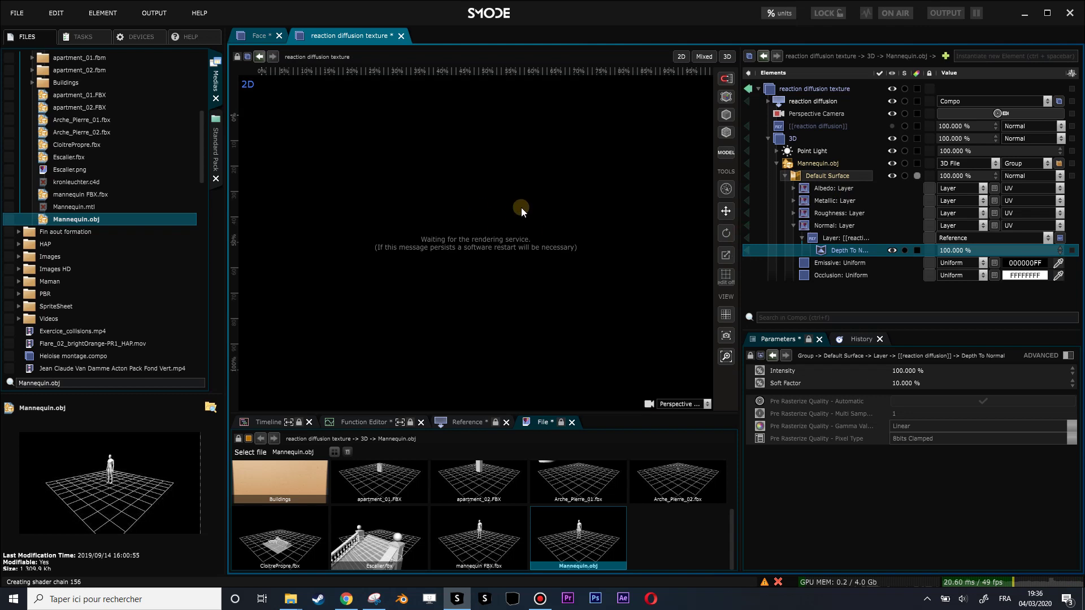
Lower the Normal Level of the mannequin's Default Surface to about 18 %.
left_click(795, 226)
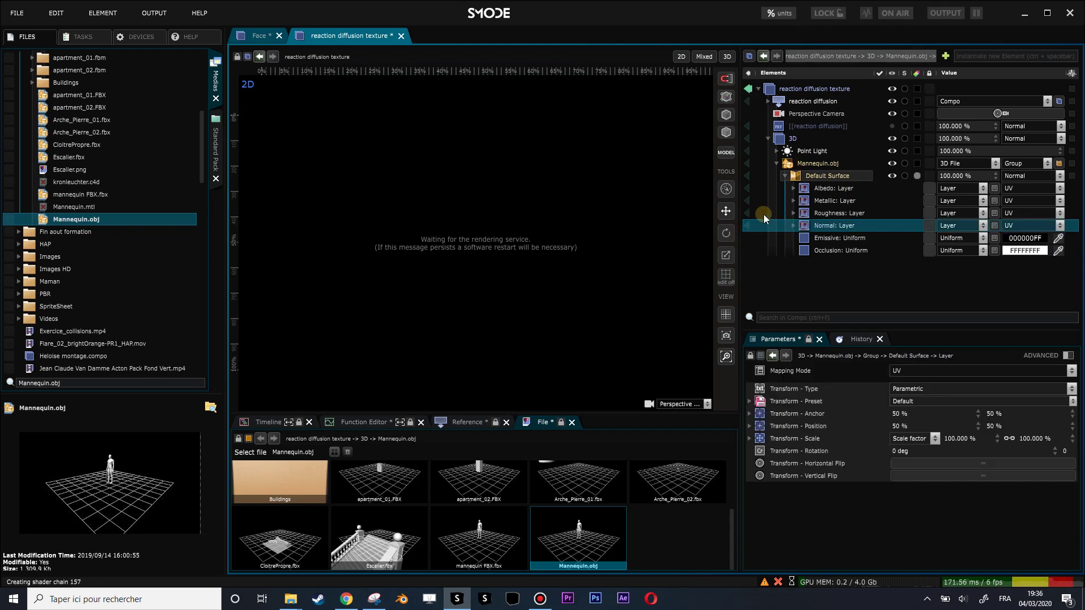
left_click(823, 178)
left_click_drag(1071, 457, 1071, 433)
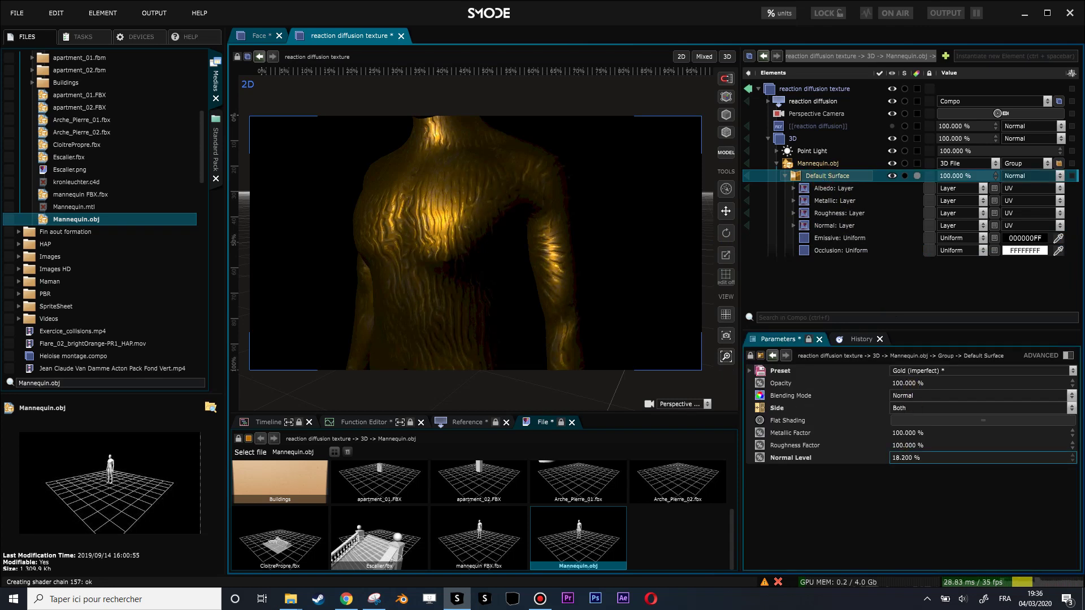
Use the reaction diffusion reference as the layer content of the Default Surface's Metallic channel and check the mannequin.
left_click(794, 202)
left_click_drag(799, 126, 846, 209)
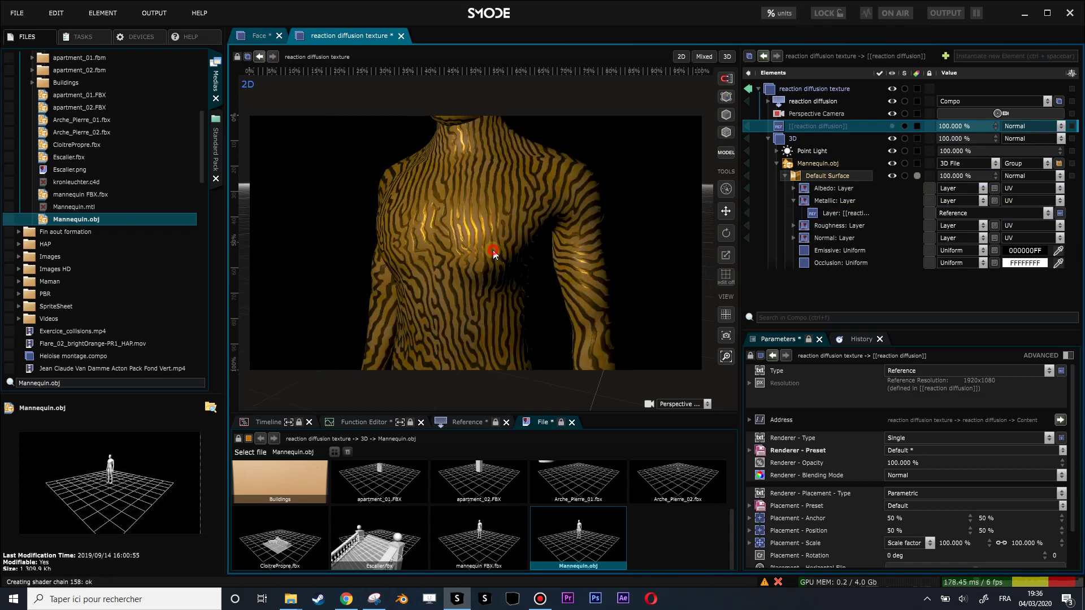
left_click_drag(476, 253, 486, 211)
Group the Albedo channel's Perlin Noise into a compo and visualize that compo on its own.
left_click(794, 188)
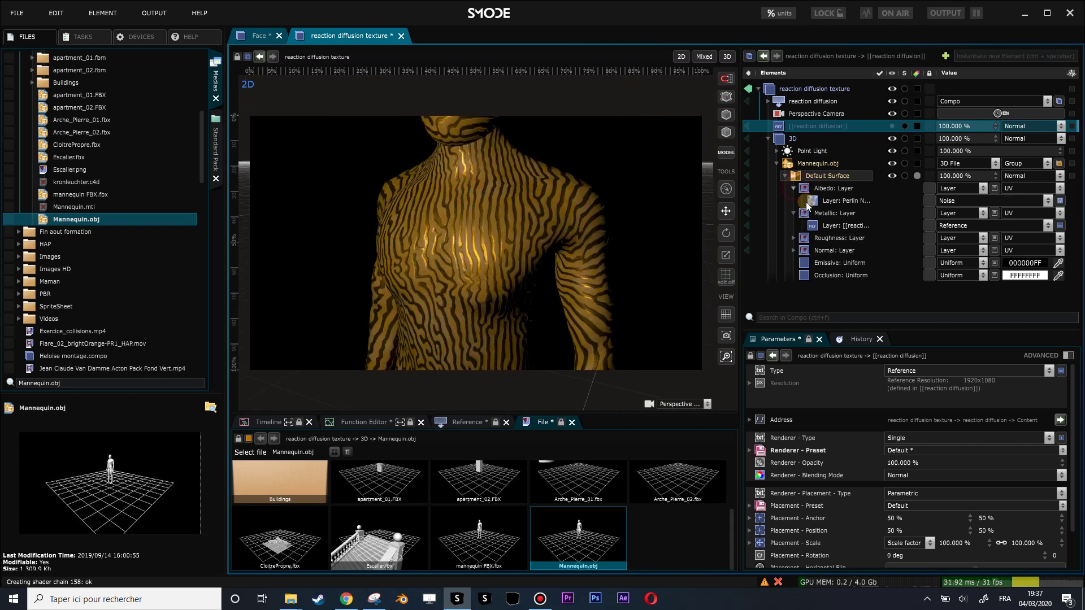
left_click(795, 213)
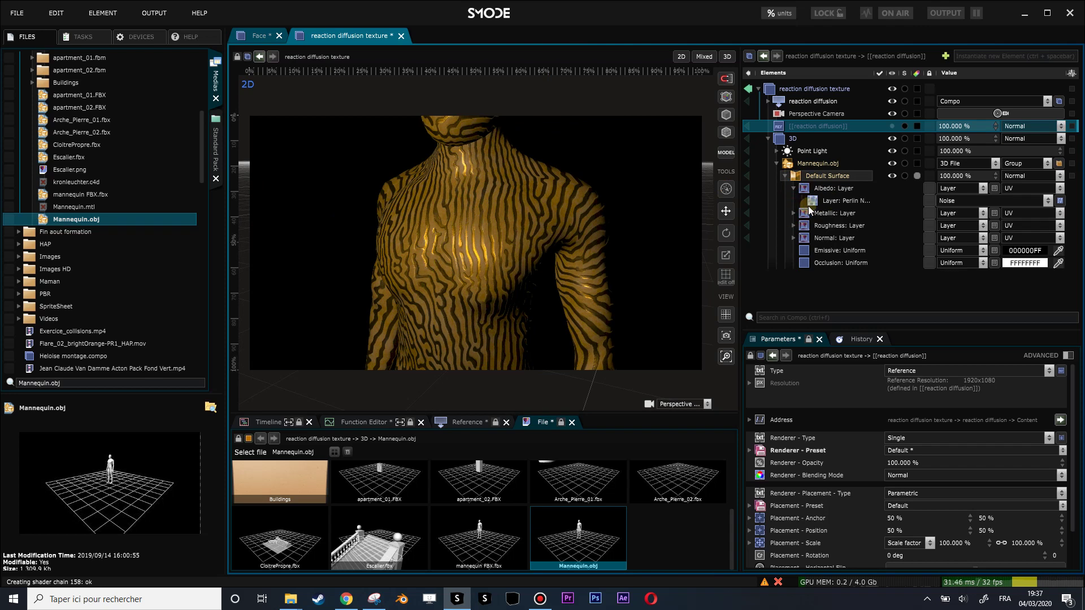
left_click(747, 201)
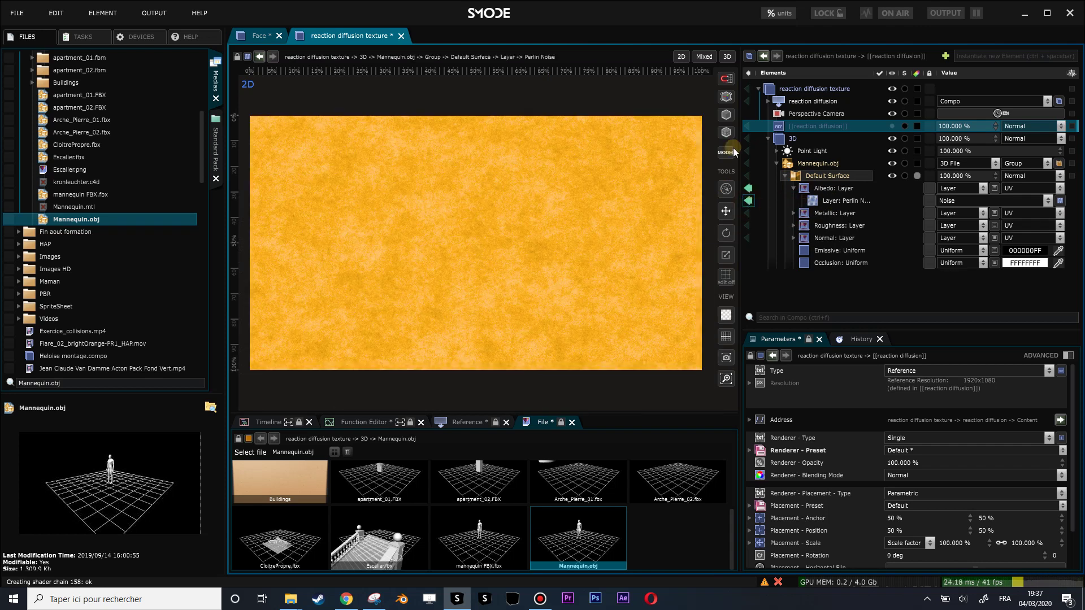
left_click(835, 200)
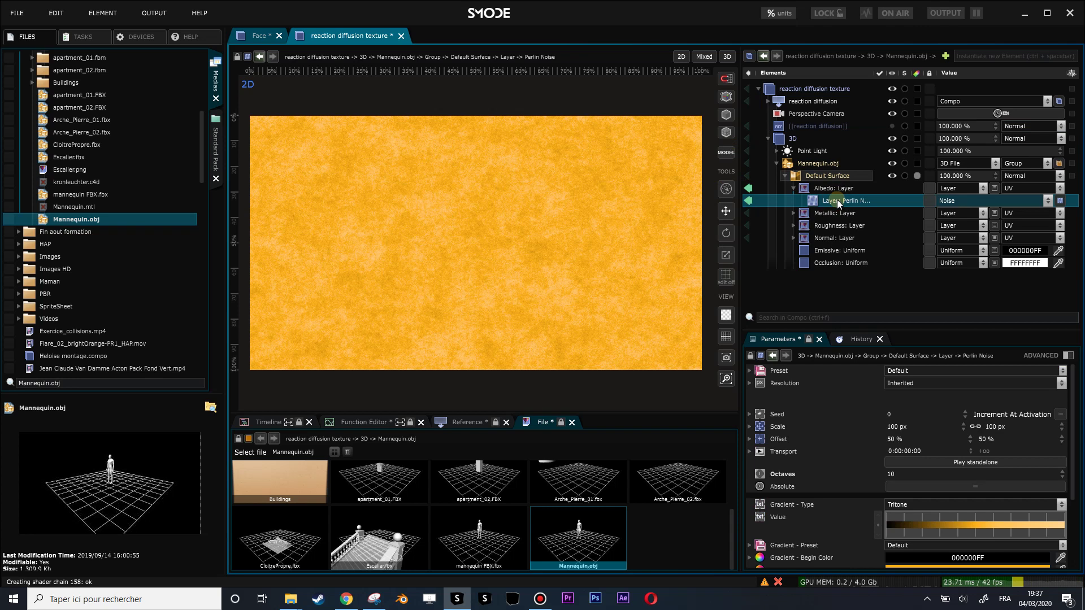
key("ctrl+g")
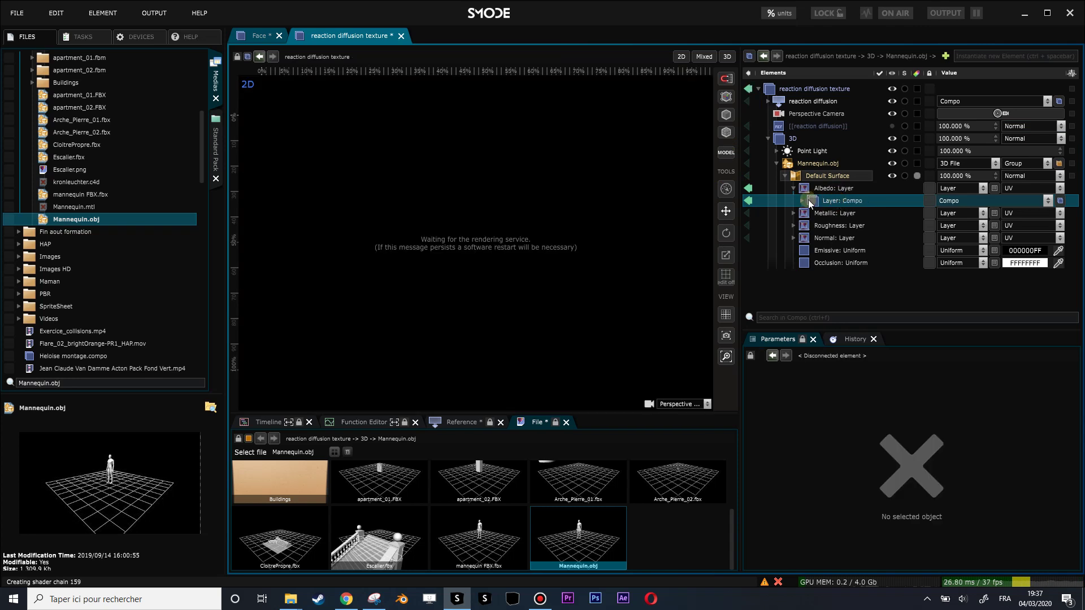
left_click(802, 201)
left_click(748, 201)
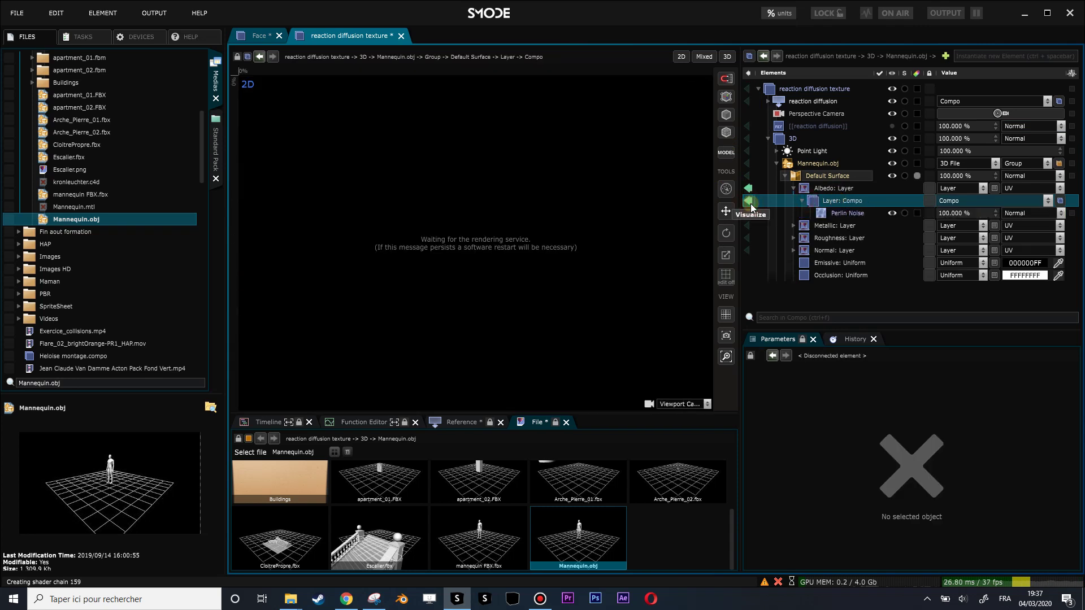
Duplicate the Perlin Noise inside the Albedo compo and rename the first noise layer as base.
left_click(829, 217)
key("ctrl+d")
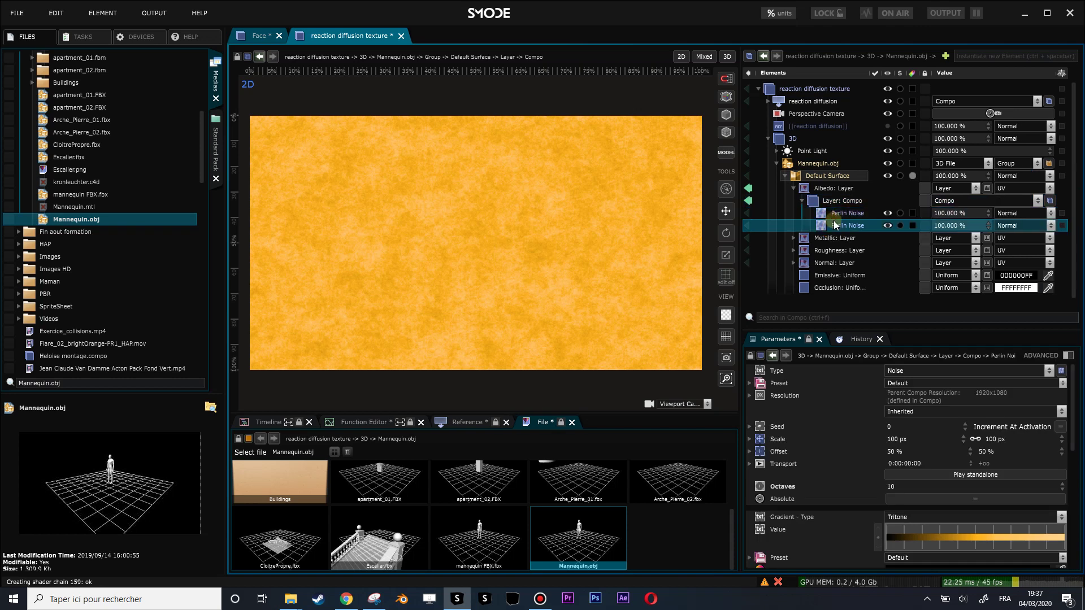
left_click_drag(739, 226, 672, 226)
left_click(770, 213)
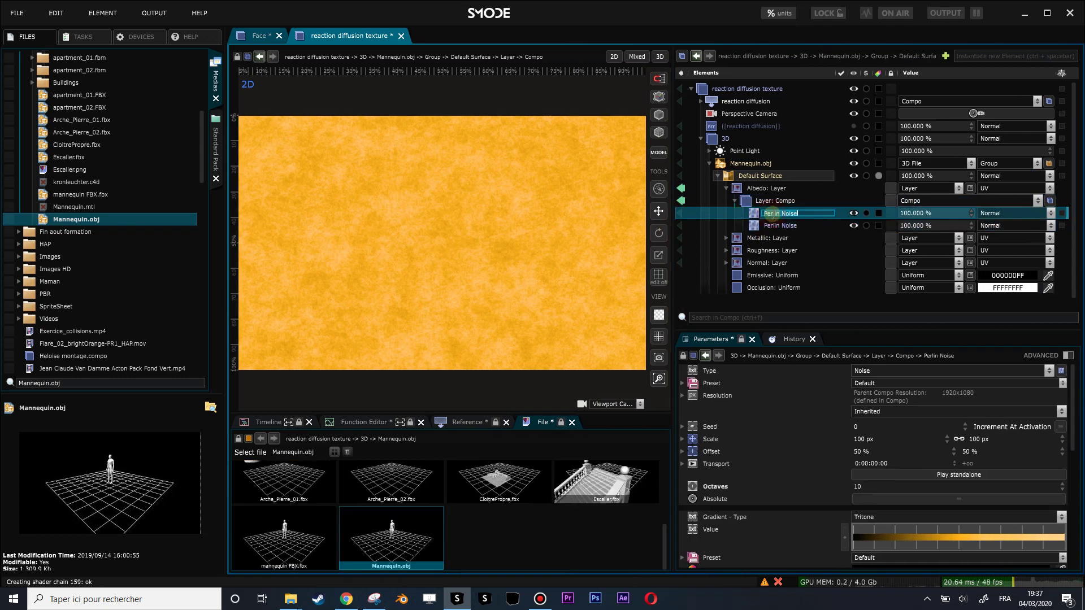
key("F2")
type("base")
key("Return")
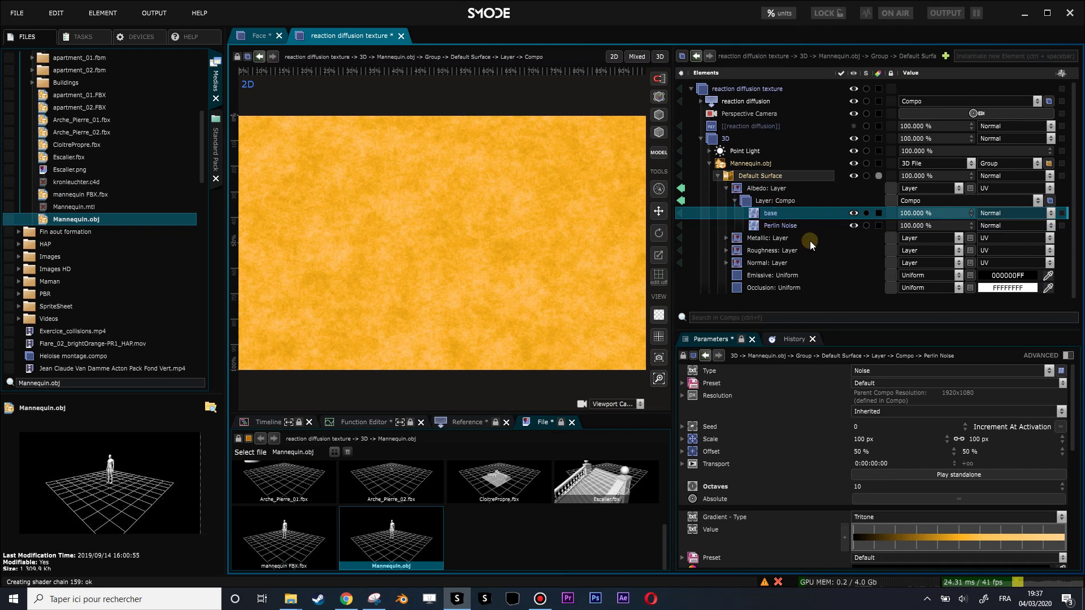
Hide the other Perlin Noise and change the intermediate and end colours of the base layer's gradient to greys.
left_click(782, 226)
key("h")
left_click(776, 213)
scroll(877, 497, "down", 3)
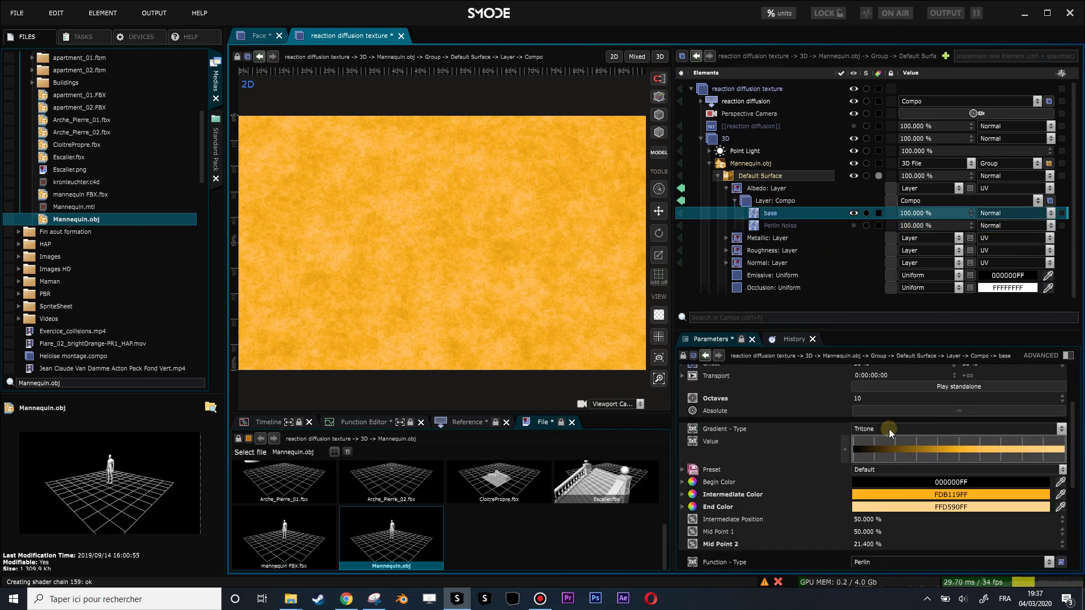
left_click(882, 483)
left_click(808, 494)
left_click_drag(864, 497, 801, 405)
left_click(839, 505)
left_click(893, 504)
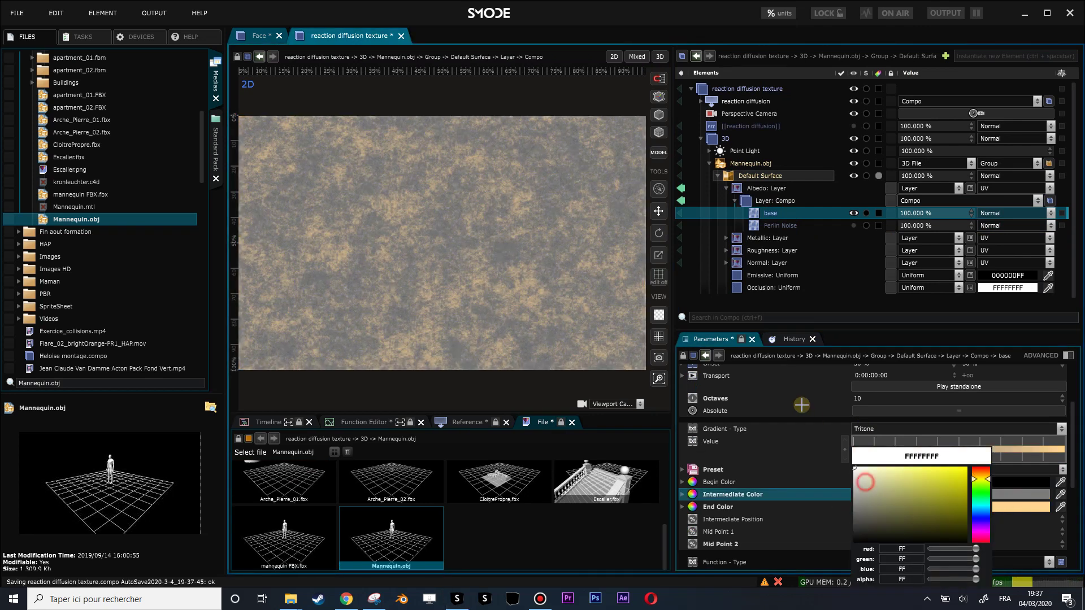
Show the remaining Perlin Noise in the Albedo compo again and rename it as Gold.
left_click(768, 227)
left_click(770, 226)
left_click(774, 226)
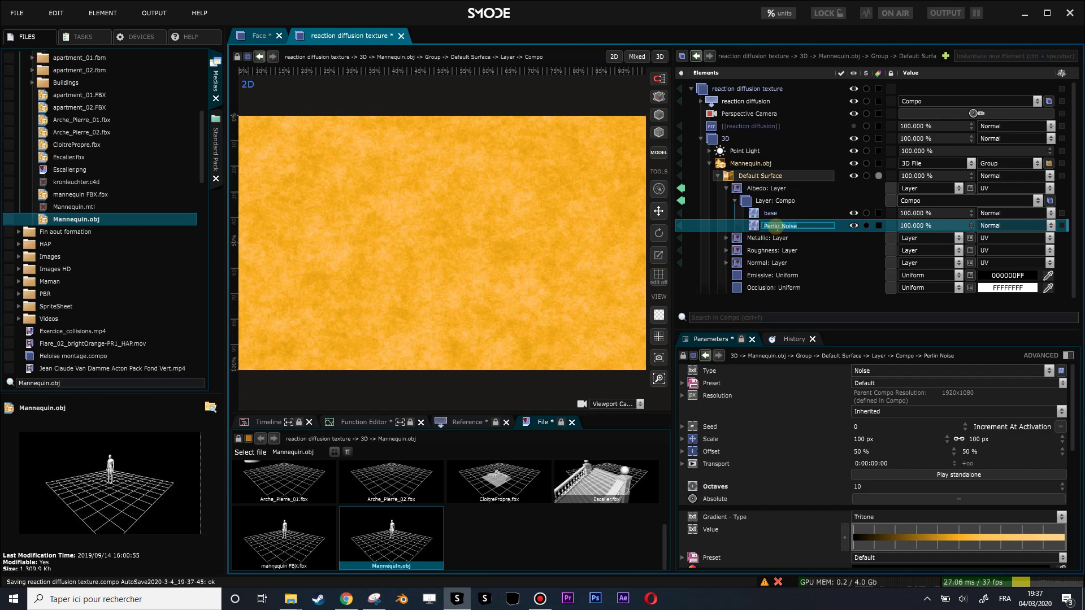
key("ctrl+a")
type("Gold")
key("Return")
Add a Layer Mask to the Gold layer and use the reaction diffusion reference as its generator.
right_click(757, 228)
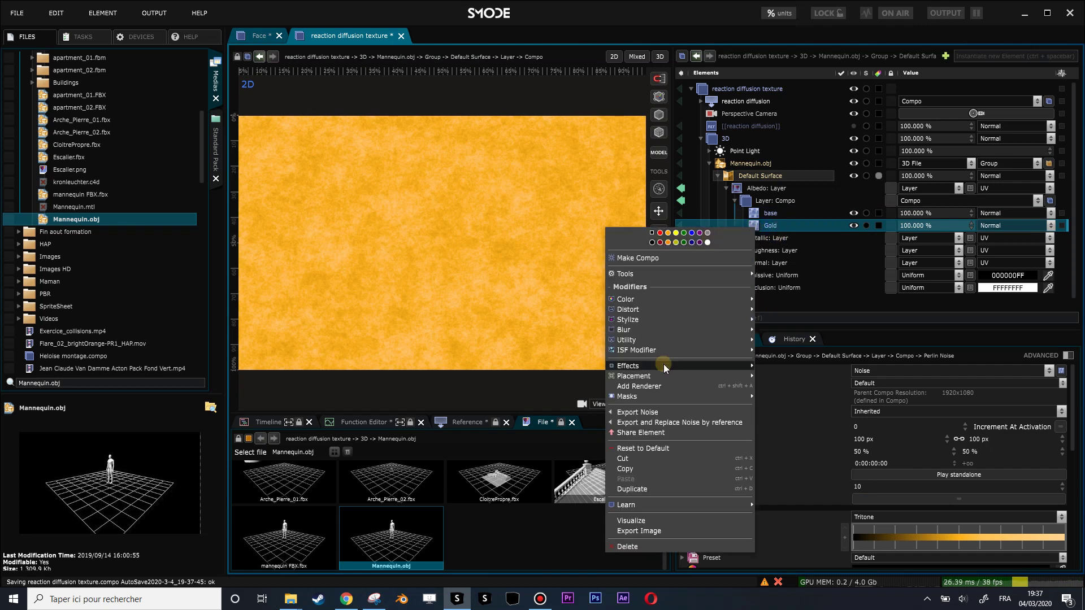
mouse_move(737, 397)
left_click(788, 365)
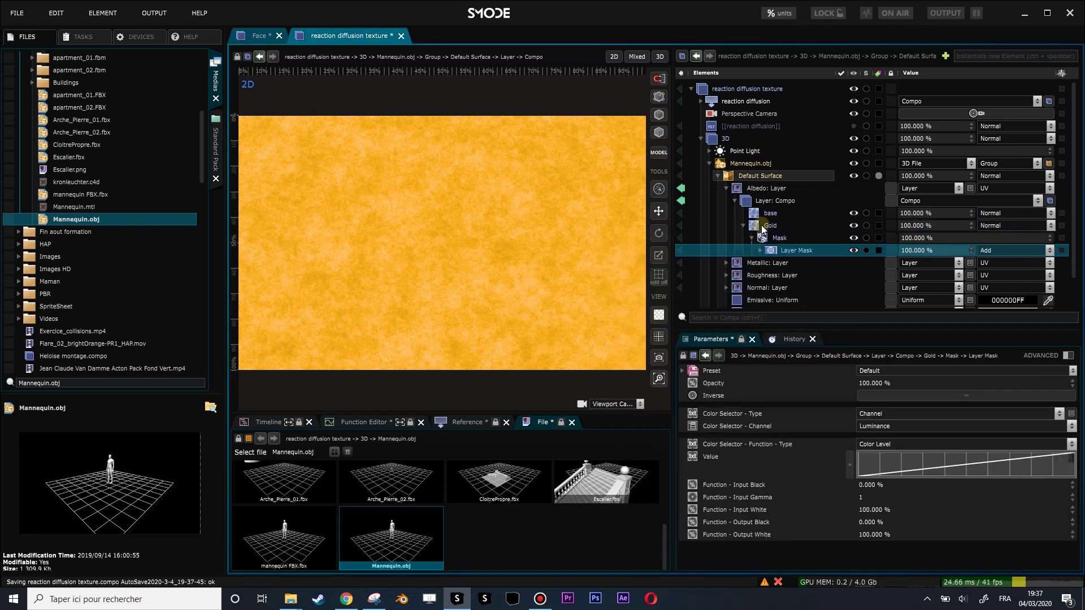
left_click(760, 250)
left_click_drag(710, 126, 795, 260)
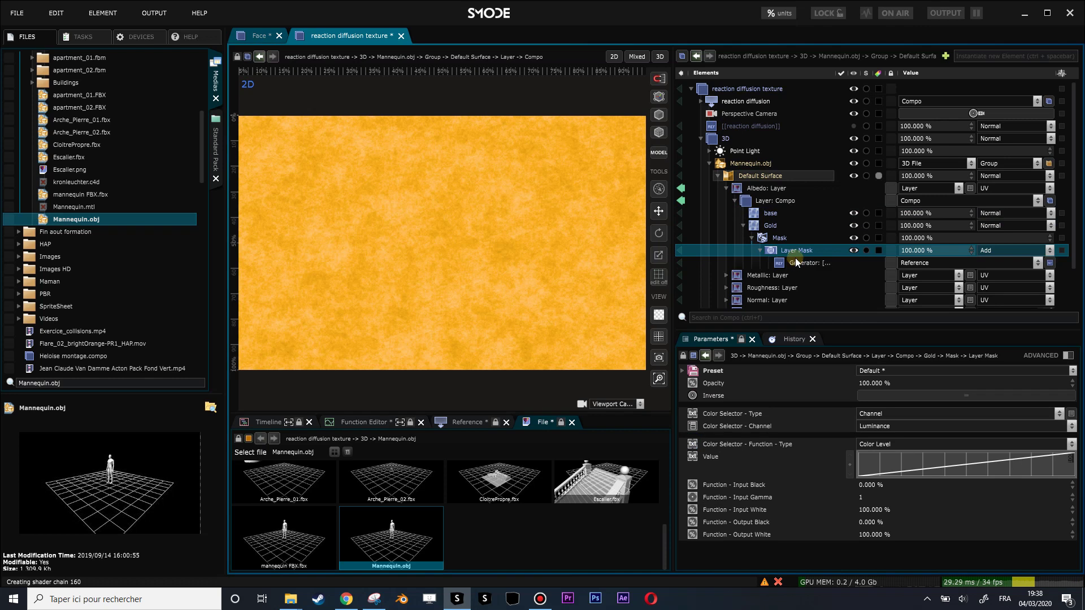
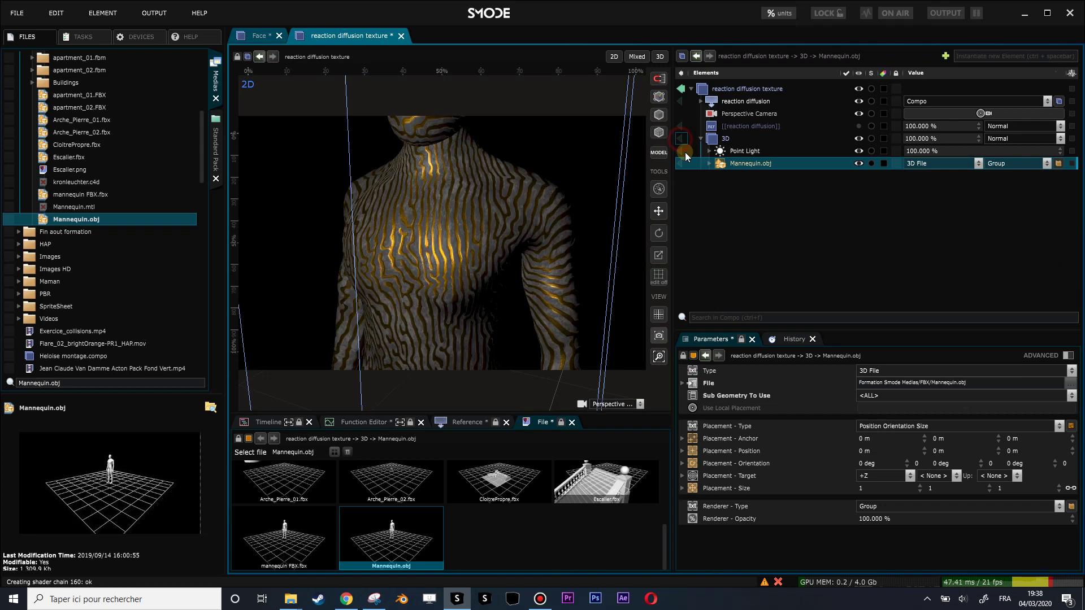
Turn the reaction diffusion element off and on to restart it, and examine the gold pattern on the mannequin's chest.
left_click(864, 101)
left_click(857, 101)
mouse_move(512, 247)
left_mouse_down()
mouse_move(513, 125)
mouse_move(504, 227)
mouse_move(418, 225)
left_mouse_up()
mouse_move(489, 202)
left_mouse_down()
mouse_move(486, 292)
mouse_move(440, 277)
mouse_move(472, 266)
mouse_move(468, 228)
mouse_move(410, 220)
mouse_move(445, 266)
mouse_move(479, 237)
mouse_move(438, 222)
mouse_move(516, 242)
left_mouse_up()
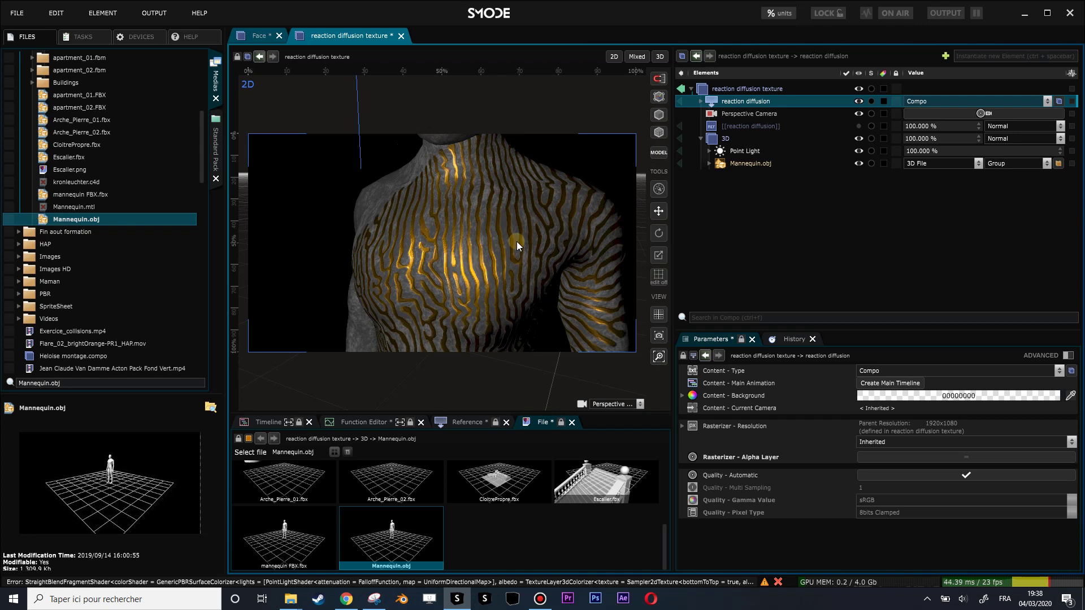
Disable the Feedback modifier of the reaction diffusion compo and add a white Uniform layer to the compo.
left_click(700, 101)
right_click(720, 101)
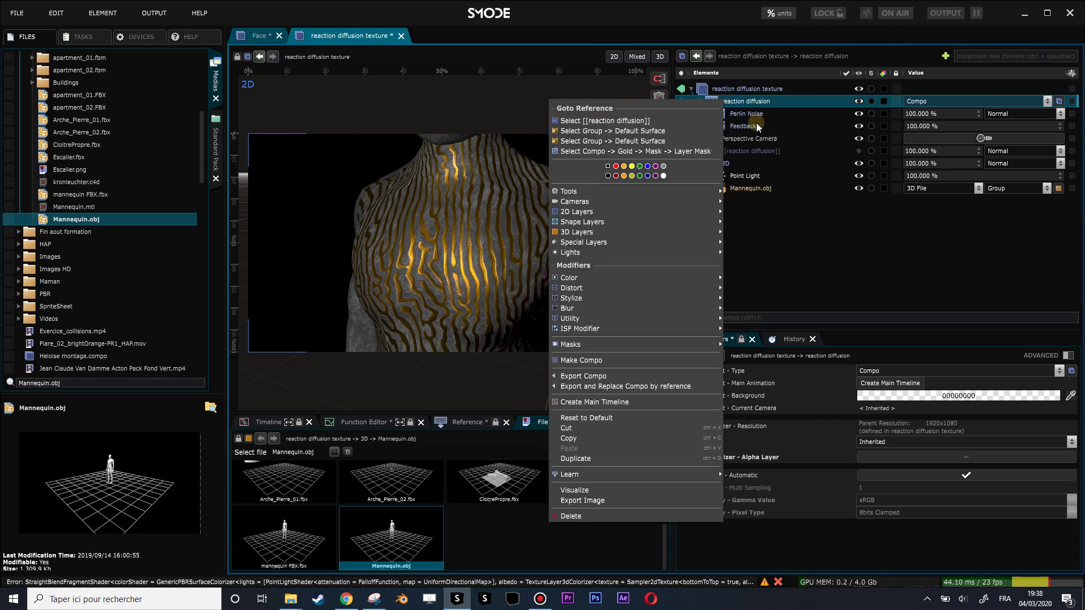
left_click(756, 125)
left_click(742, 103)
right_click(742, 103)
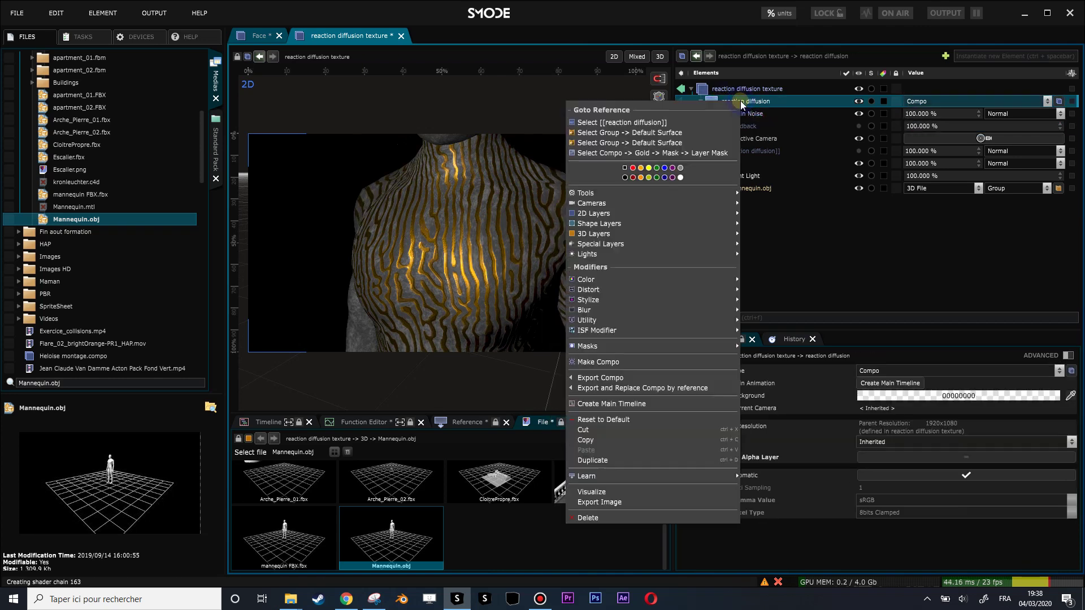
mouse_move(622, 212)
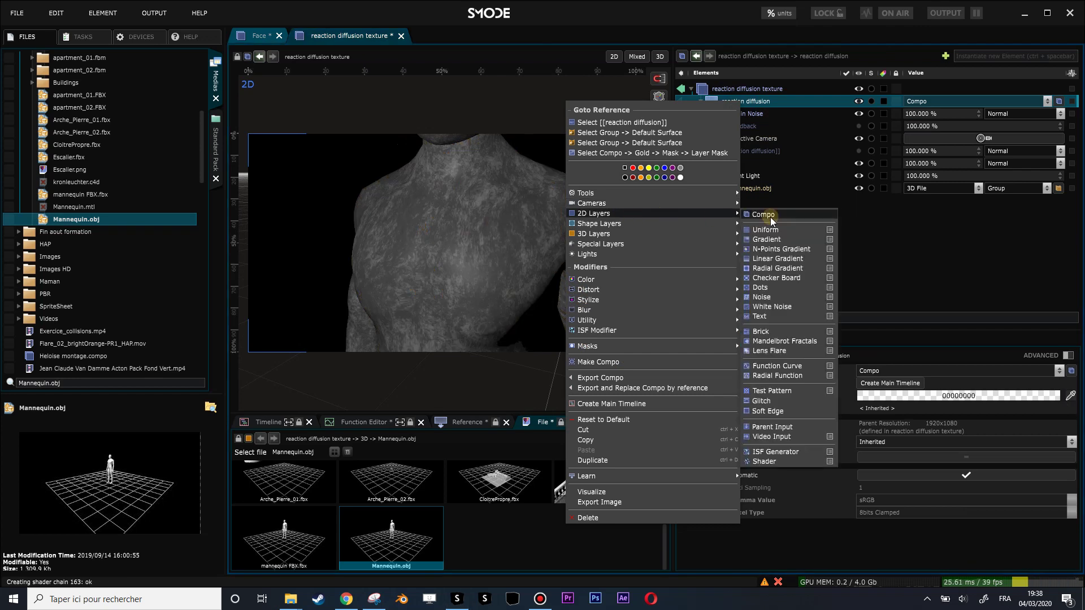
left_click(778, 230)
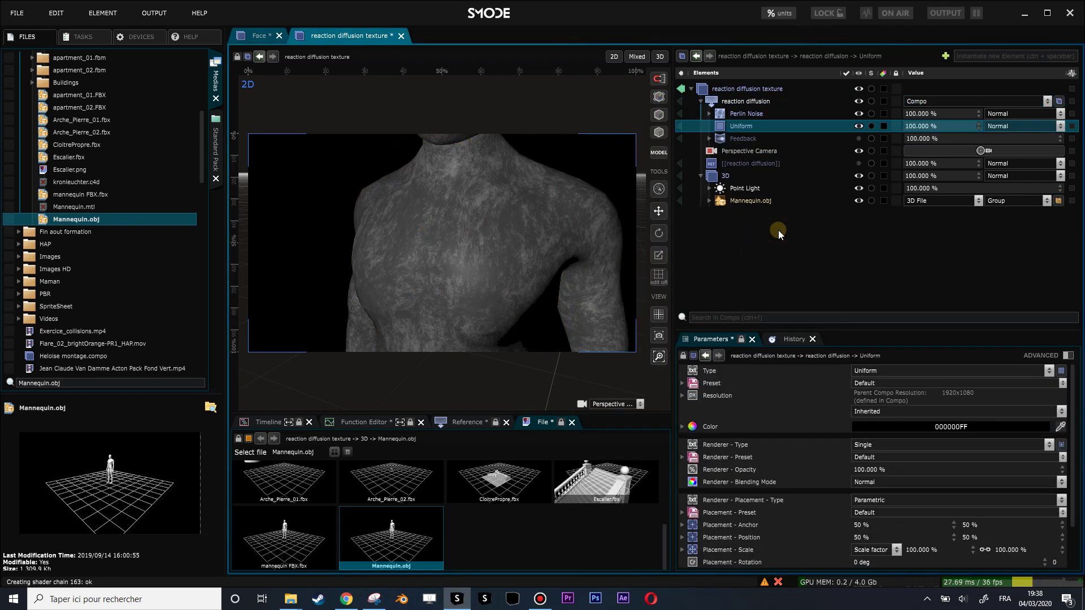
left_click(953, 427)
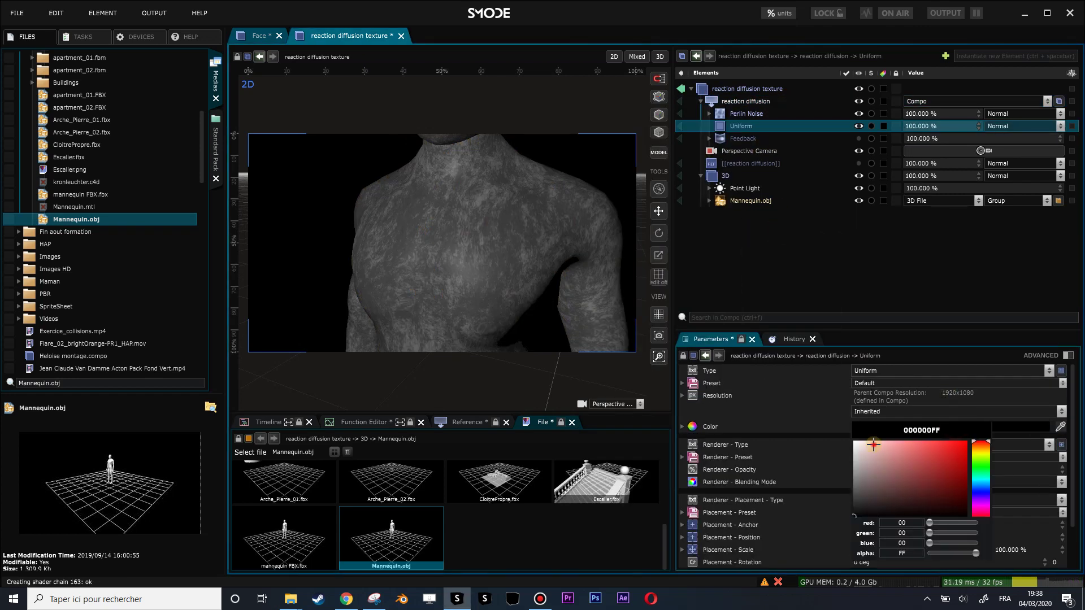
left_click_drag(870, 444, 850, 439)
Place the Uniform layer over the mannequin's chest, with position 43 %, 22 % and scale factor 8 %.
left_click(737, 126)
left_click_drag(1006, 550, 1006, 582)
left_click_drag(966, 538, 1006, 560)
type("11")
key("Return")
left_click_drag(898, 537, 898, 542)
double_click(1023, 551)
type("8")
key("Return")
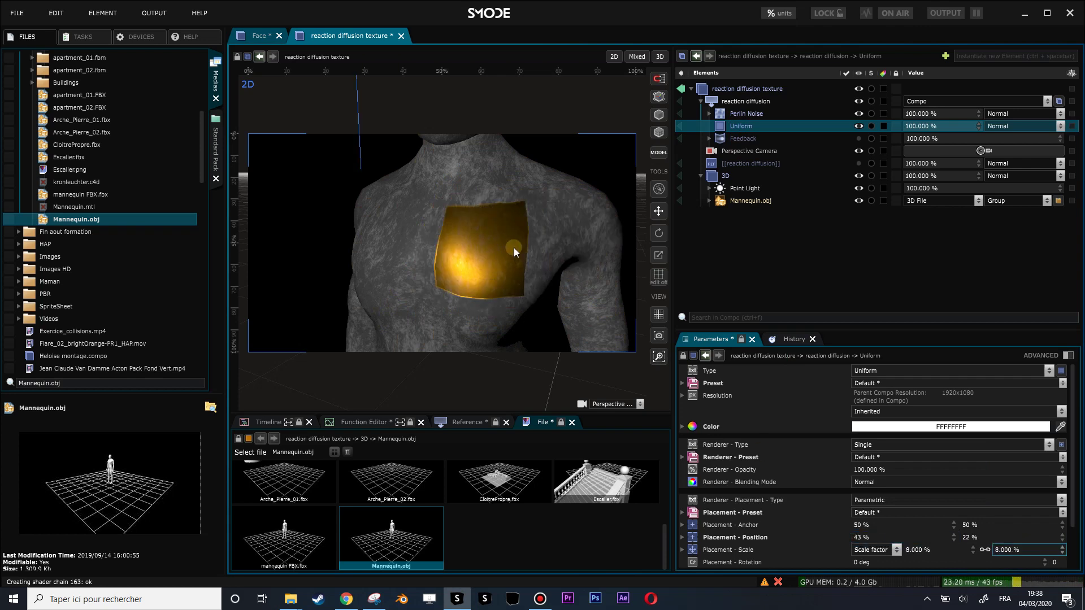
Visualize the reaction diffusion compo and move its Perlin Noise onto the white rectangle, at position 43 %, 24 %.
left_click(680, 101)
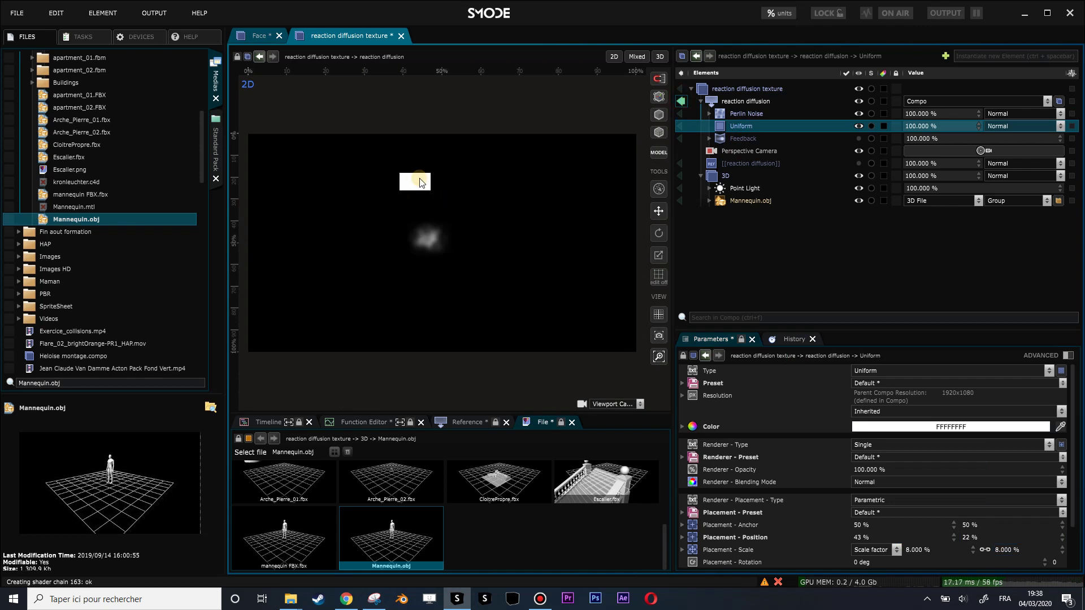
left_click(741, 112)
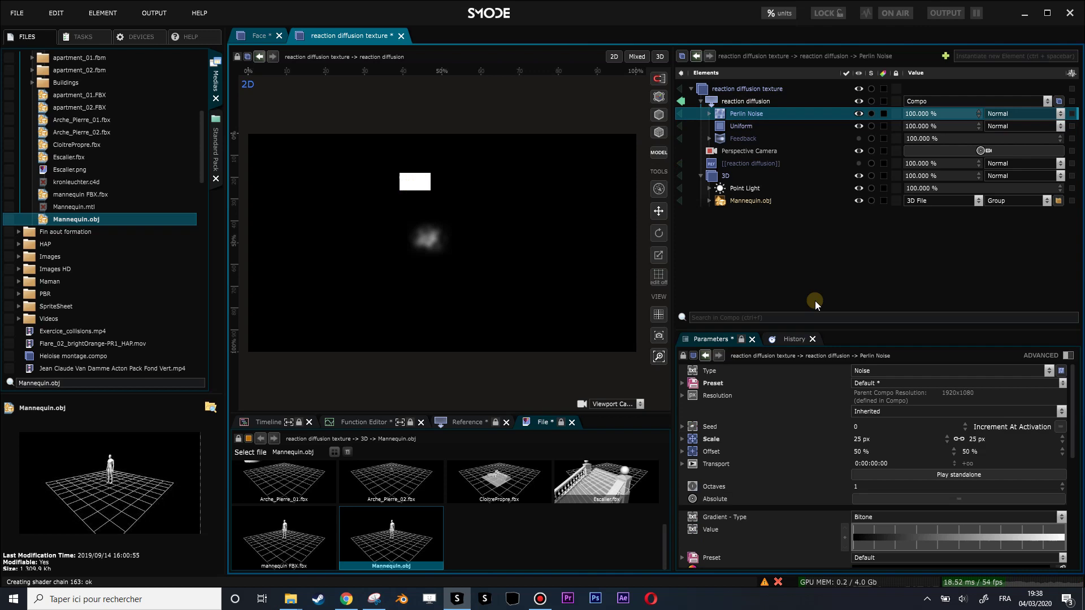
left_click_drag(947, 439, 947, 458)
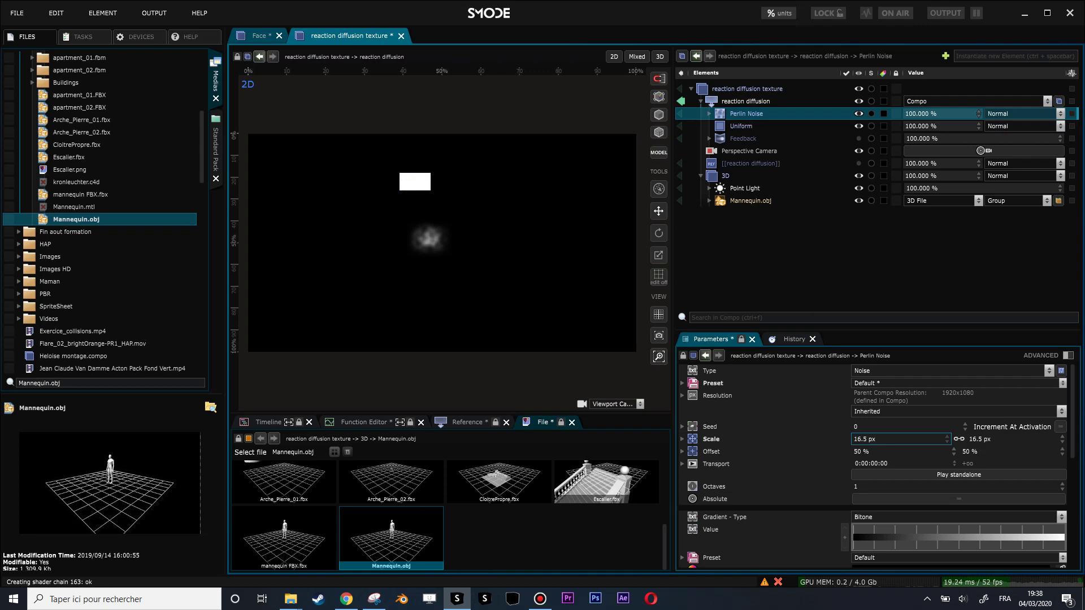
scroll(915, 434, "down", 5)
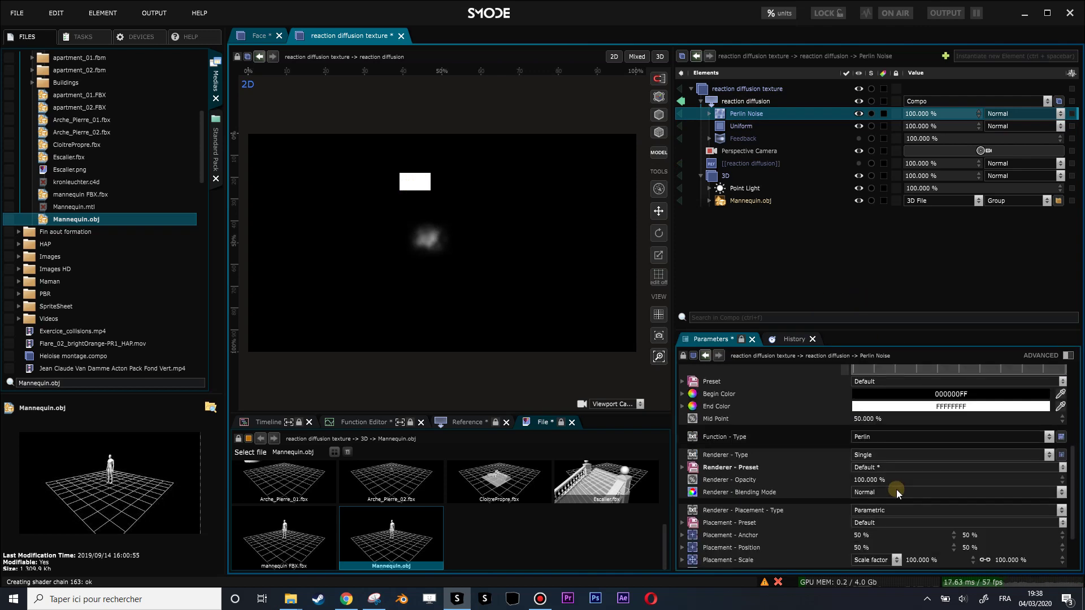
mouse_move(873, 488)
left_mouse_down()
mouse_move(1017, 490)
mouse_move(854, 487)
left_mouse_up()
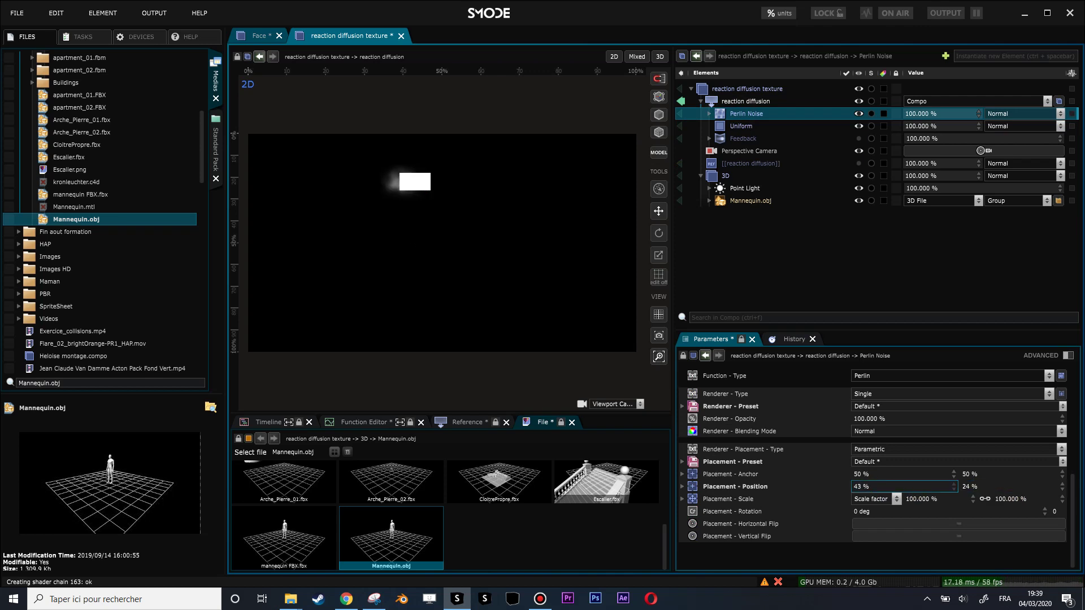
Hide the Uniform layer, re-enable the Feedback modifier and visualize the full reaction diffusion texture compo.
double_click(739, 128)
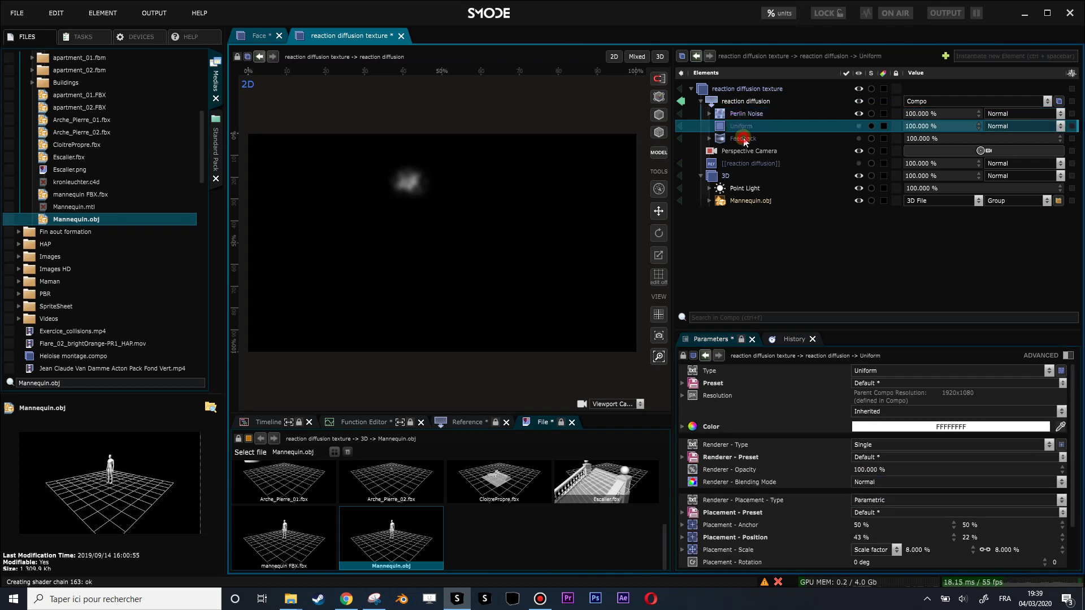
double_click(735, 140)
left_click(683, 101)
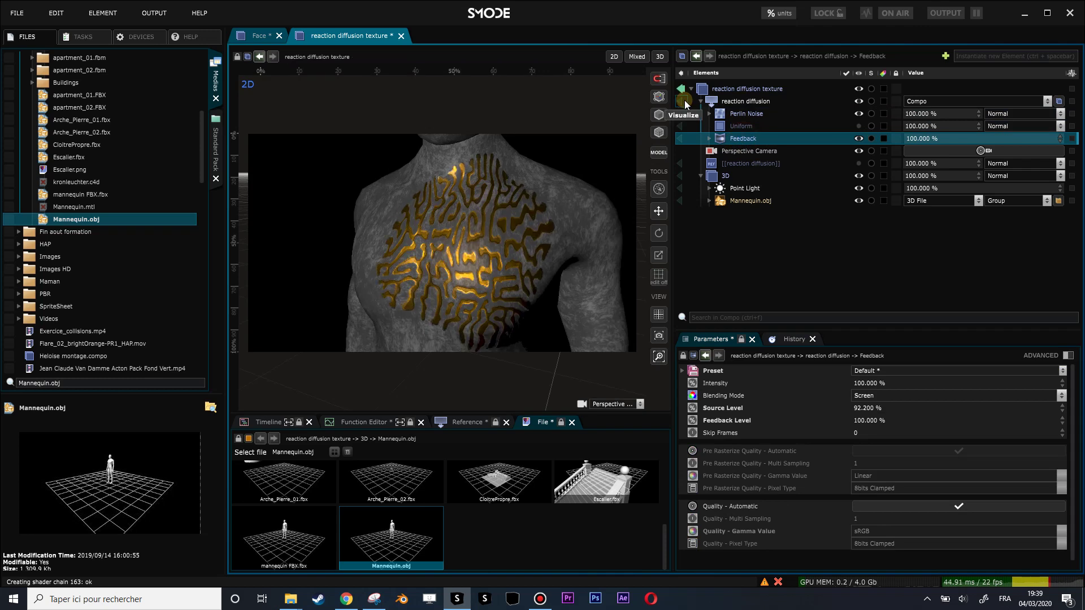
Restart the reaction diffusion and watch the gold pattern grow from the mannequin's chest from farther away.
left_click(735, 102)
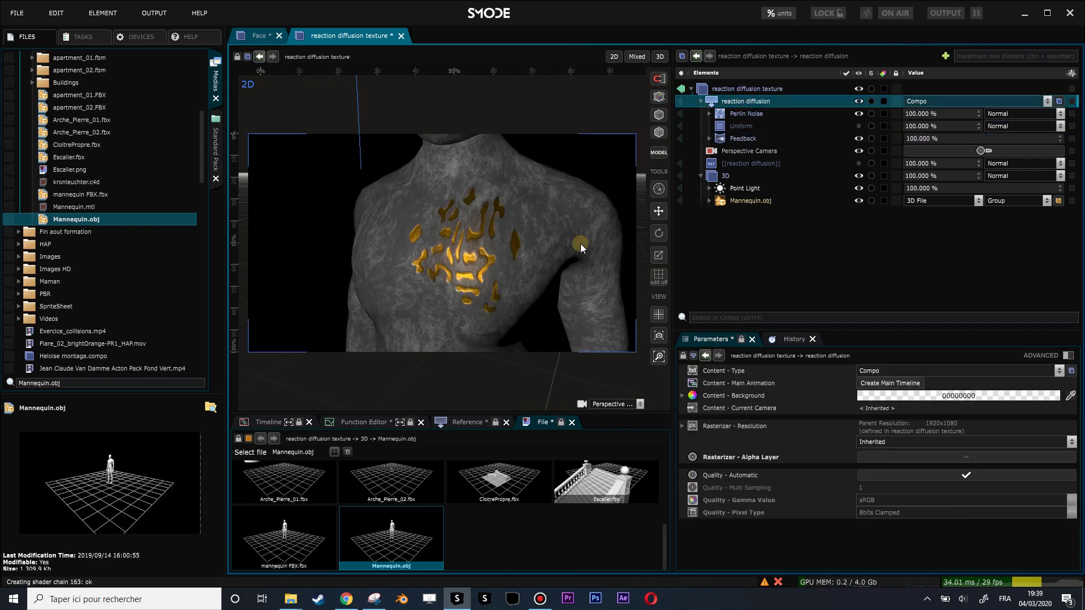
scroll(510, 247, "down", 5)
scroll(510, 243, "up", 2)
left_click_drag(514, 249, 493, 254)
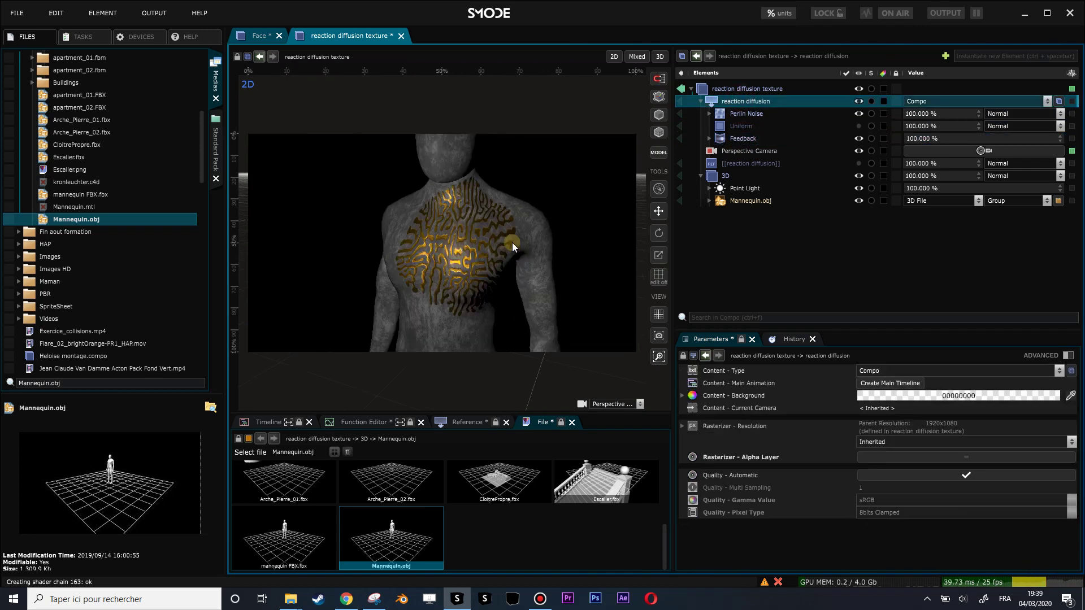
Set the radii of the Feedback's two Gaussian Blurs to 9.688 px and 15.1755 px and restart the reaction diffusion.
scroll(509, 247, "up", 2)
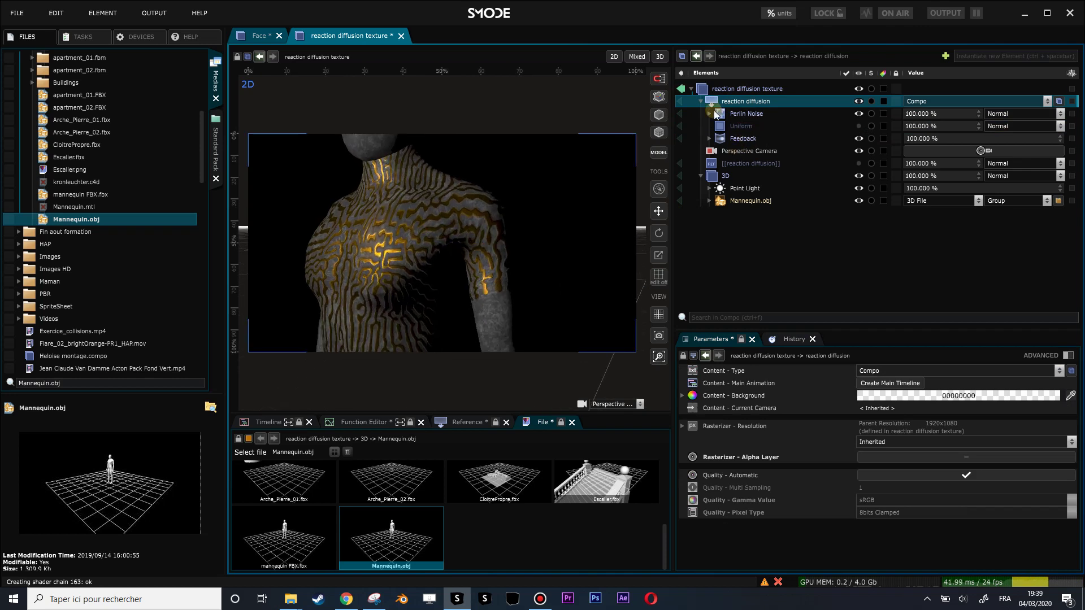
left_click(709, 139)
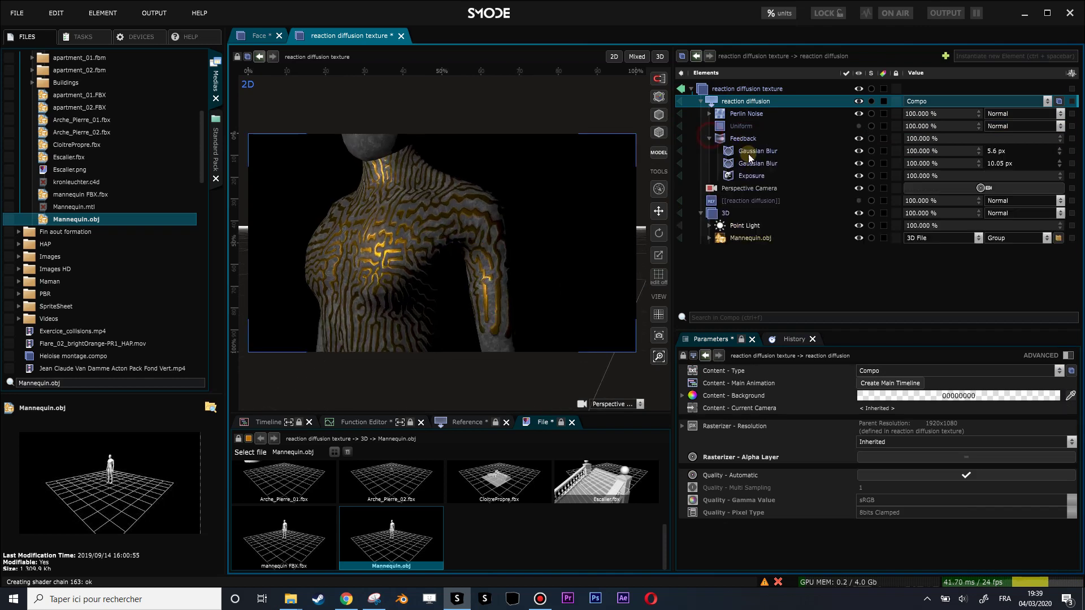
left_click_drag(1002, 152, 1002, 148)
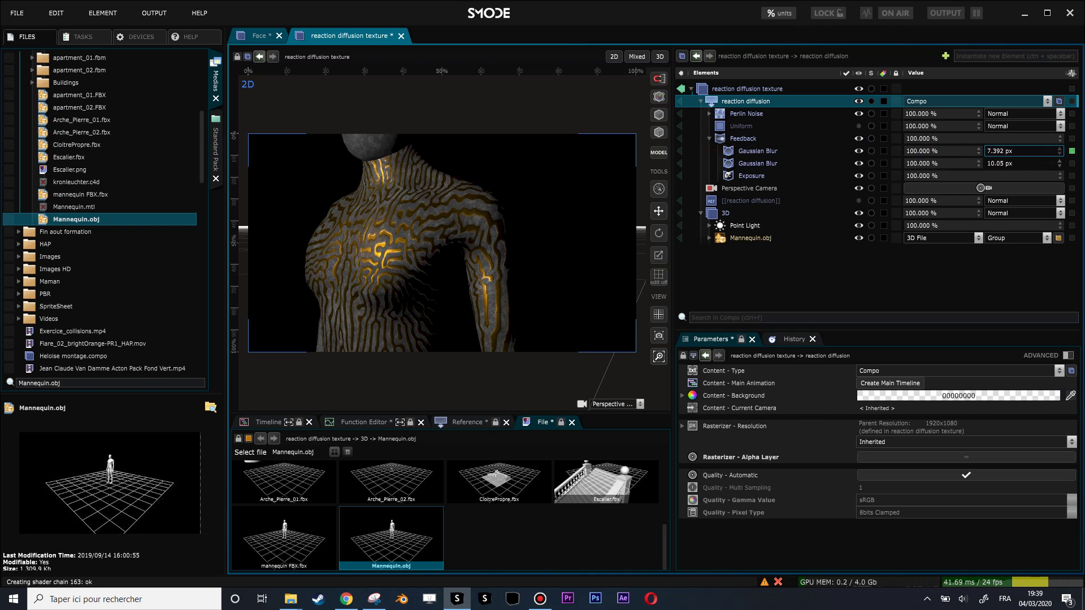
left_click(999, 164)
left_click(737, 102)
mouse_move(476, 249)
left_mouse_down()
mouse_move(489, 246)
mouse_move(493, 220)
mouse_move(506, 229)
mouse_move(499, 221)
mouse_move(518, 216)
mouse_move(520, 242)
mouse_move(783, 219)
left_mouse_up()
scroll(489, 246, "down", 3)
Switch the Occlusion channel of the mannequin's Default Surface from Uniform to Layer.
left_click(709, 238)
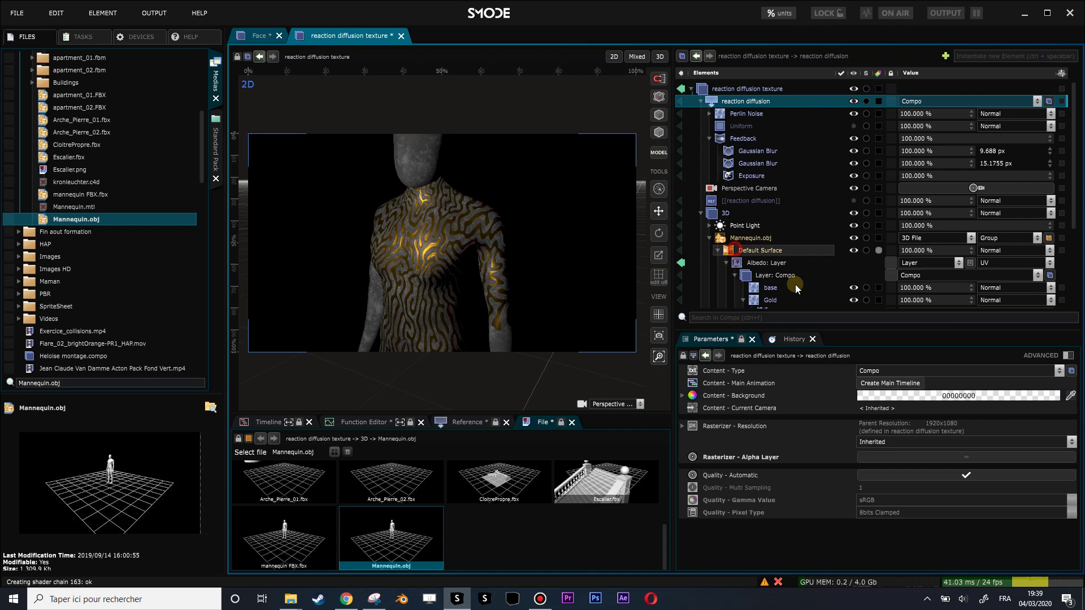
left_click(760, 250)
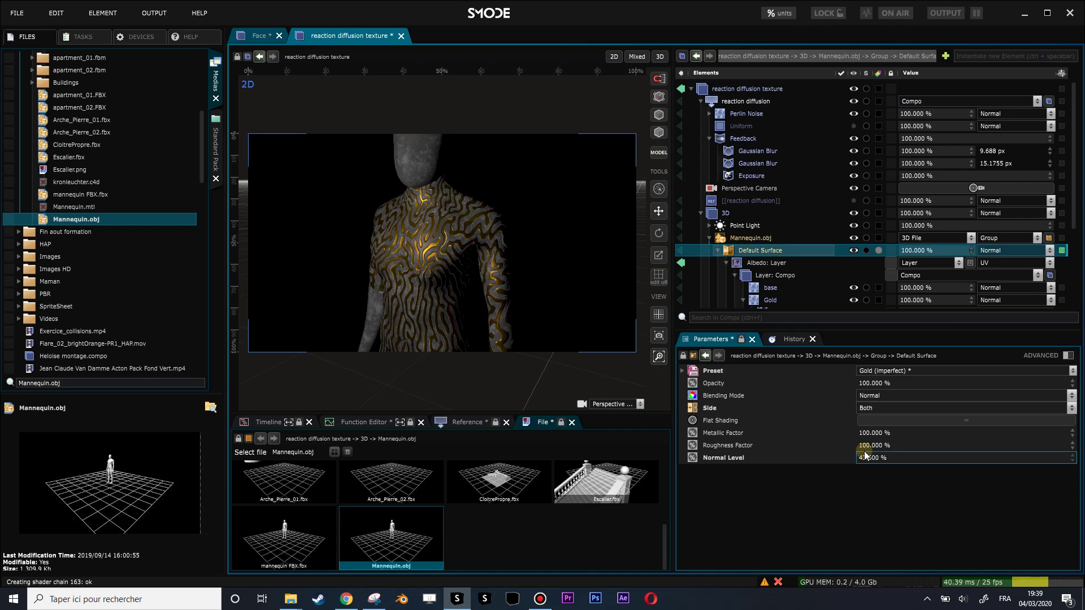
scroll(473, 180, "up", 4)
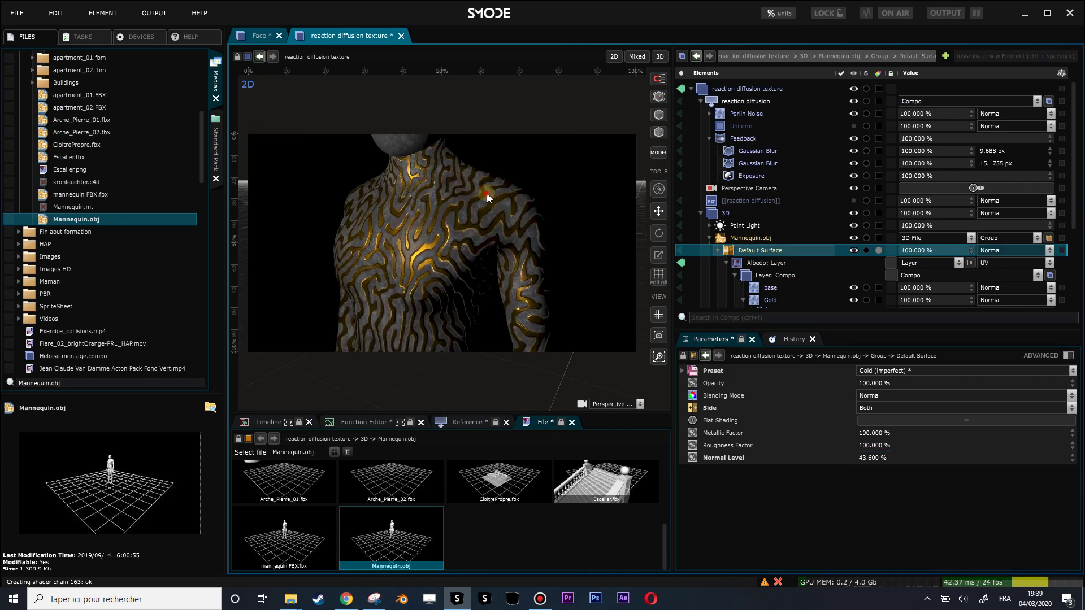
left_click(487, 194)
left_click(727, 263)
scroll(740, 274, "down", 2)
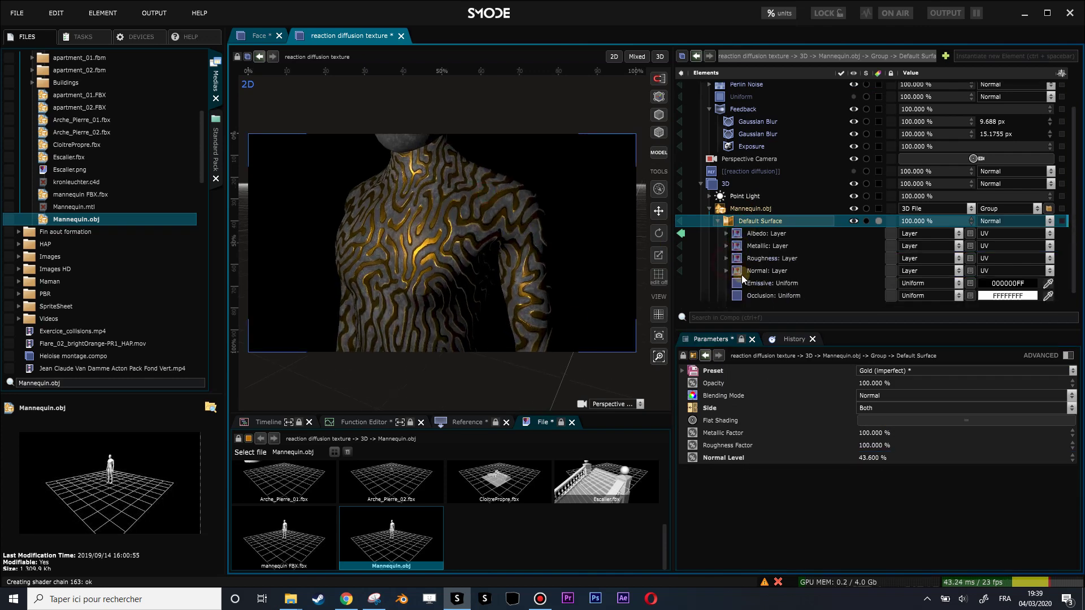
left_click(738, 276)
left_click(935, 276)
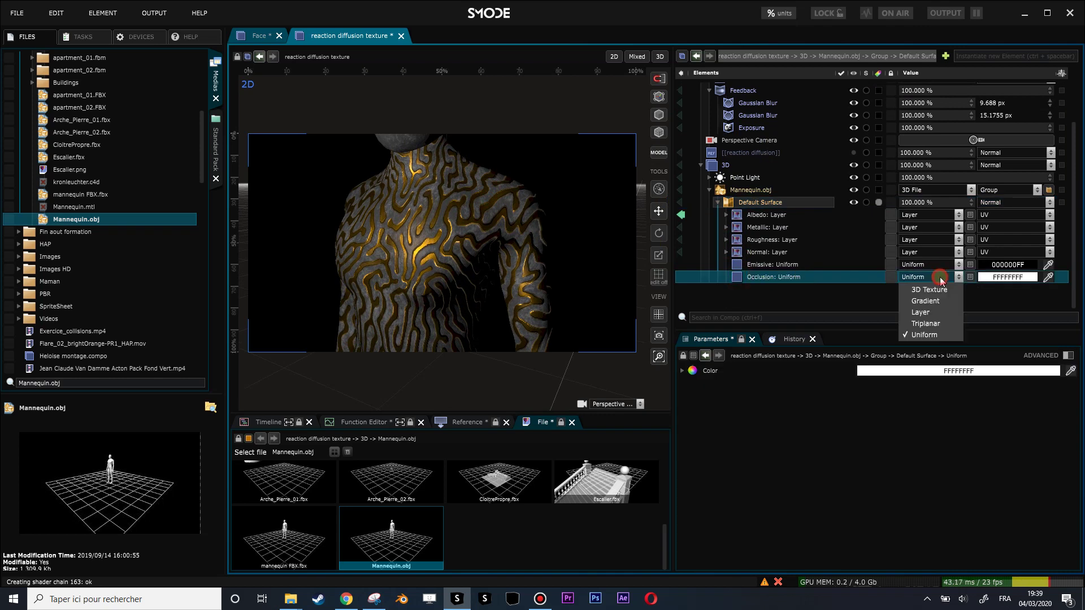
left_click(940, 310)
Use the reaction diffusion reference as the Occlusion channel's layer and inspect the darkened mannequin.
left_click(726, 277)
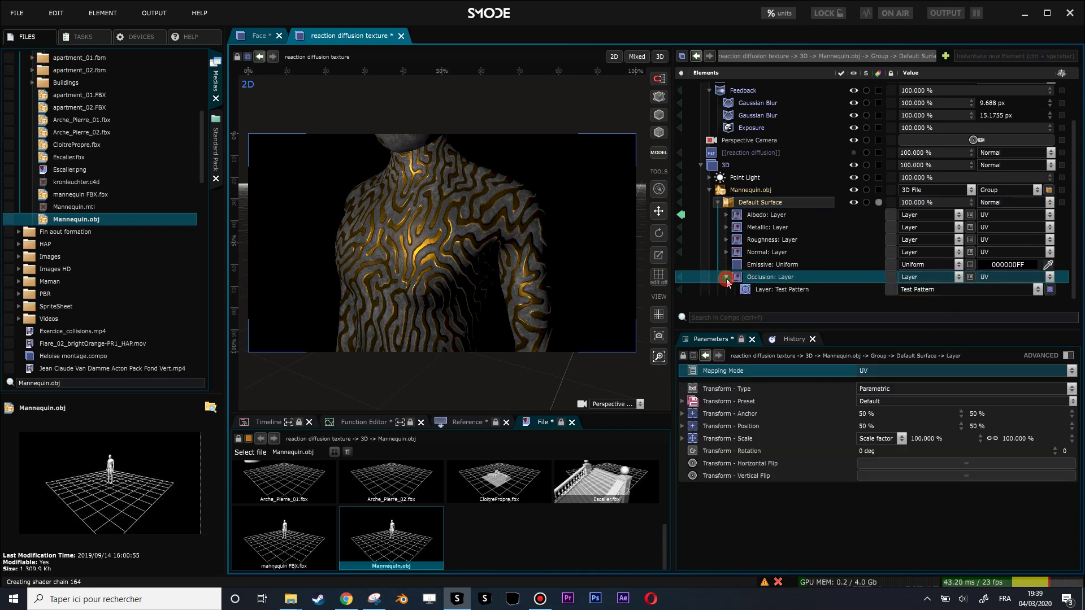
left_click_drag(738, 154, 788, 288)
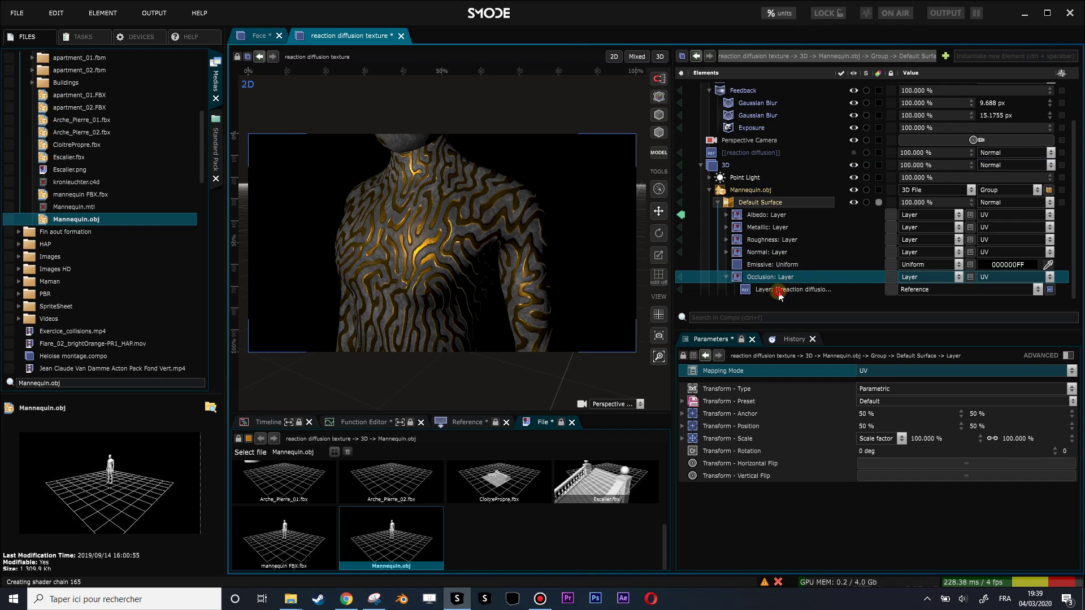
left_click(779, 292)
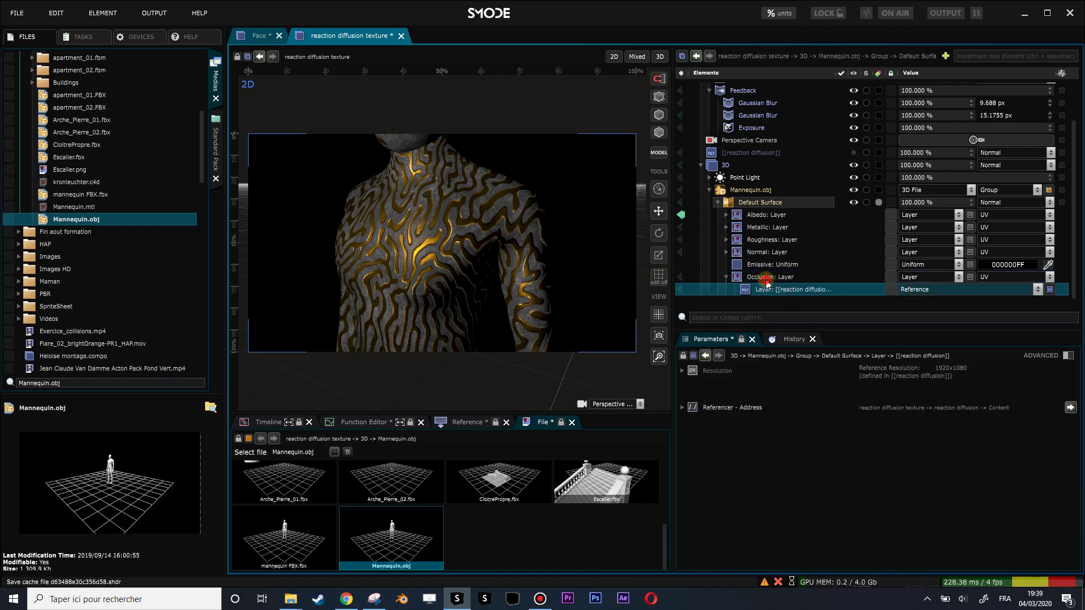
left_click(765, 278)
left_click(772, 291)
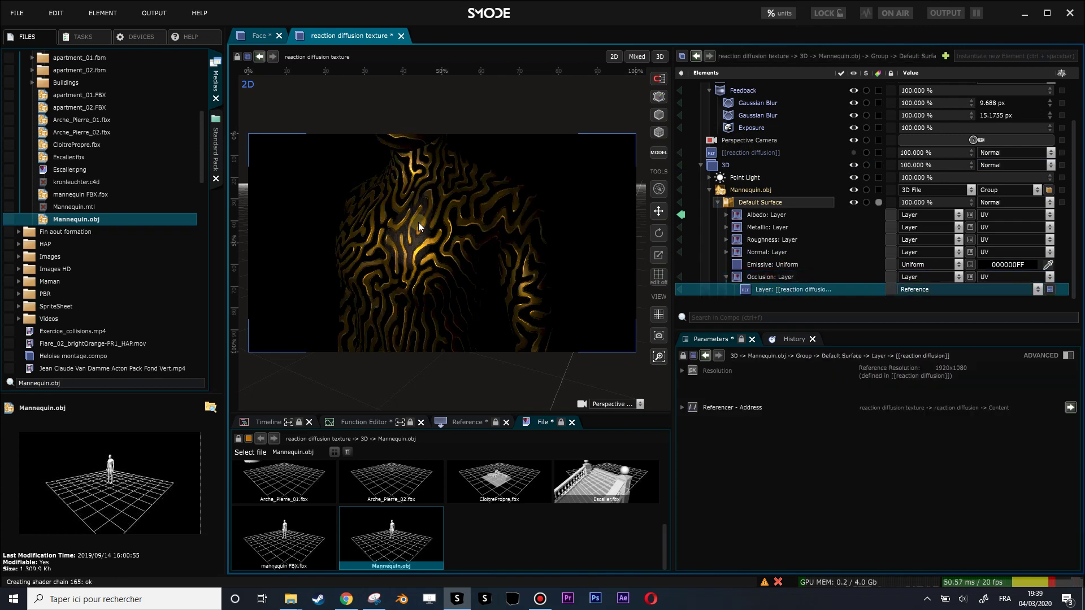
scroll(427, 222, "down", 3)
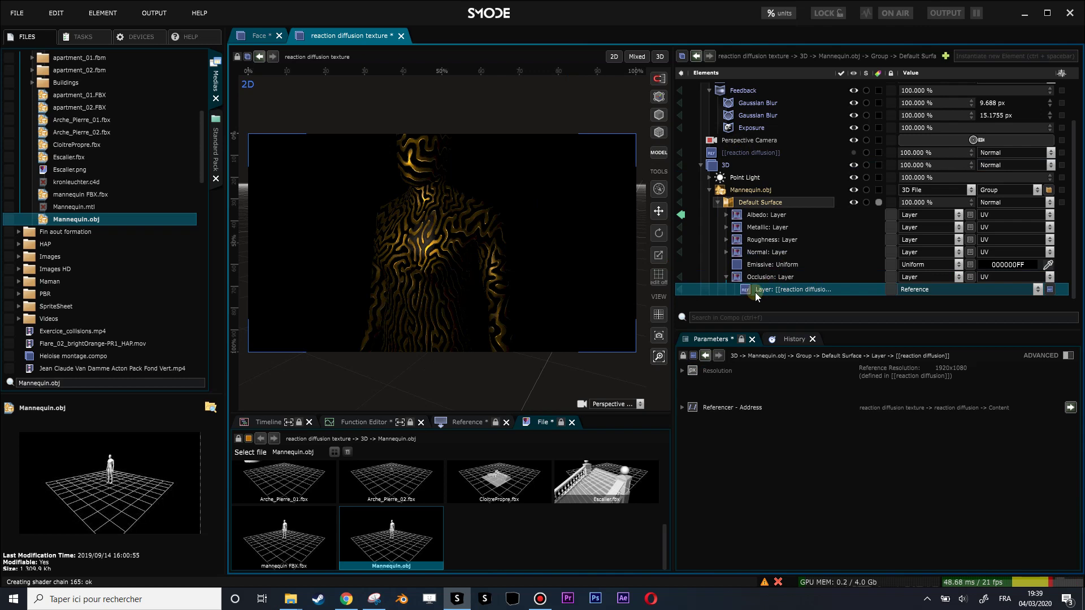
scroll(443, 219, "up", 2)
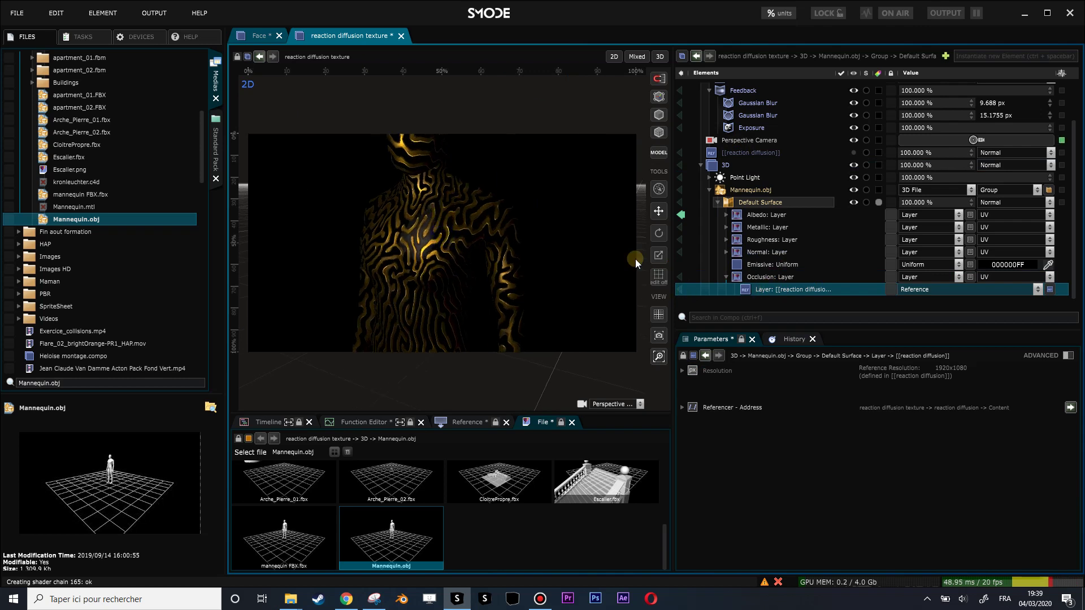
Add a Colorize modifier to the Occlusion channel's reaction diffusion layer and set its gradient type to Bitone.
right_click(754, 289)
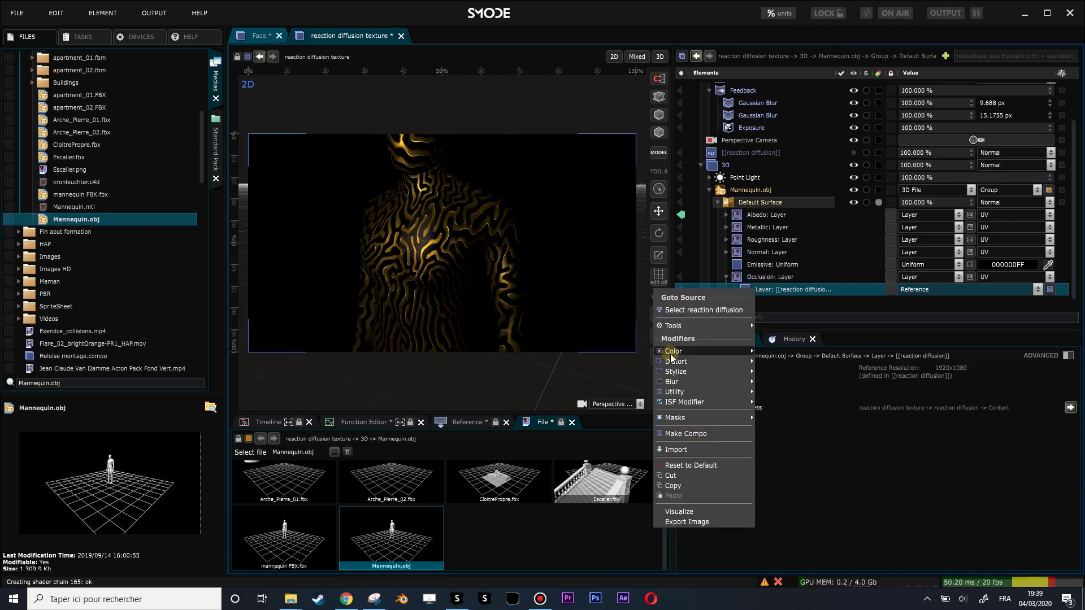
mouse_move(671, 357)
left_click(788, 263)
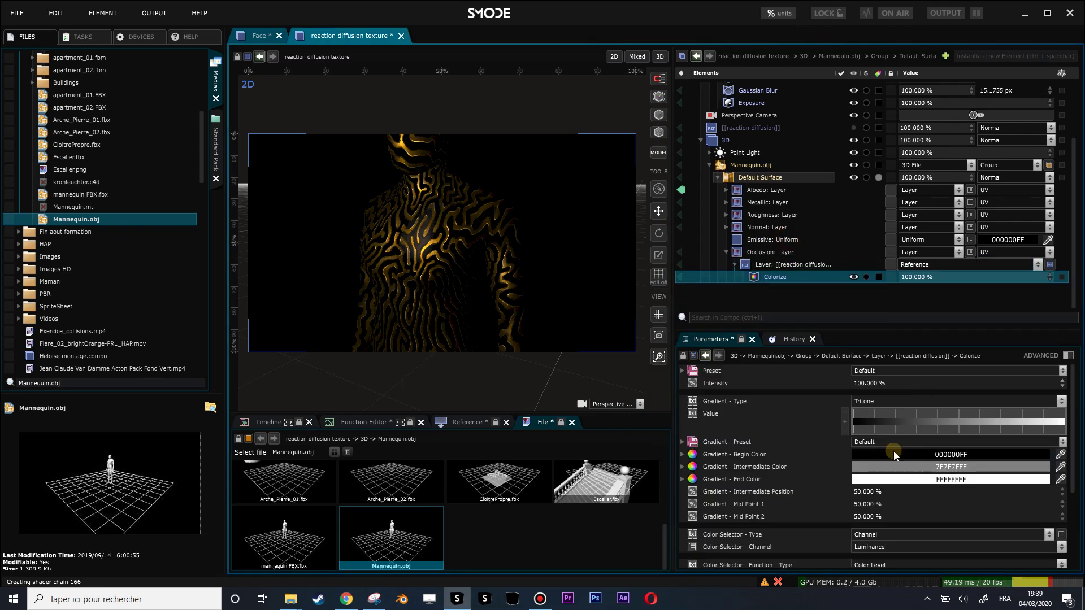
left_click(905, 402)
left_click(907, 405)
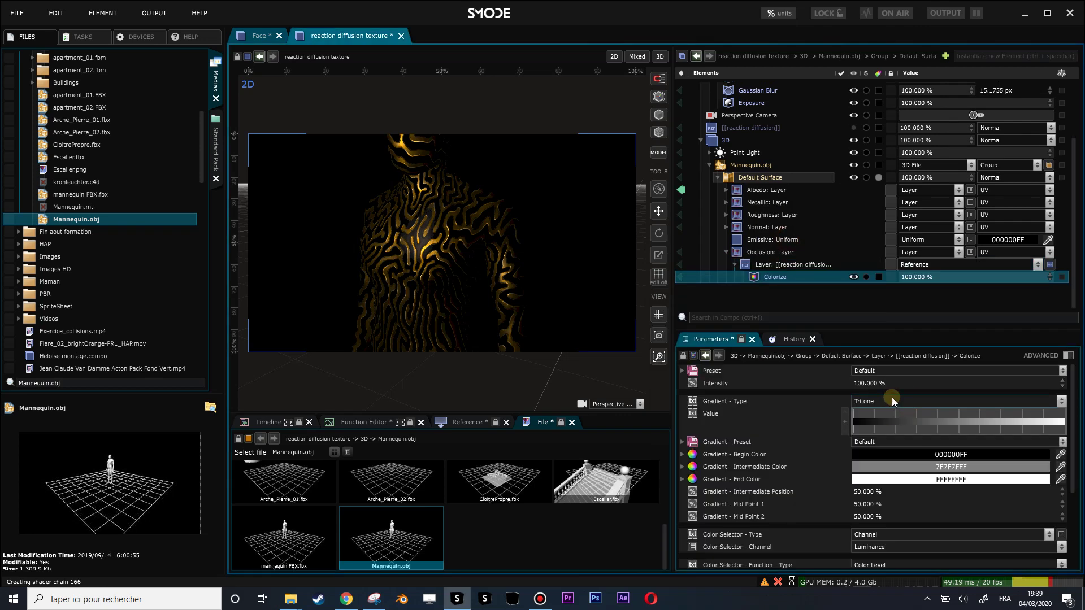
left_click(892, 401)
left_click(886, 443)
Set the Colorize gradient's begin color to light grey AEAEAEFF.
left_click(884, 457)
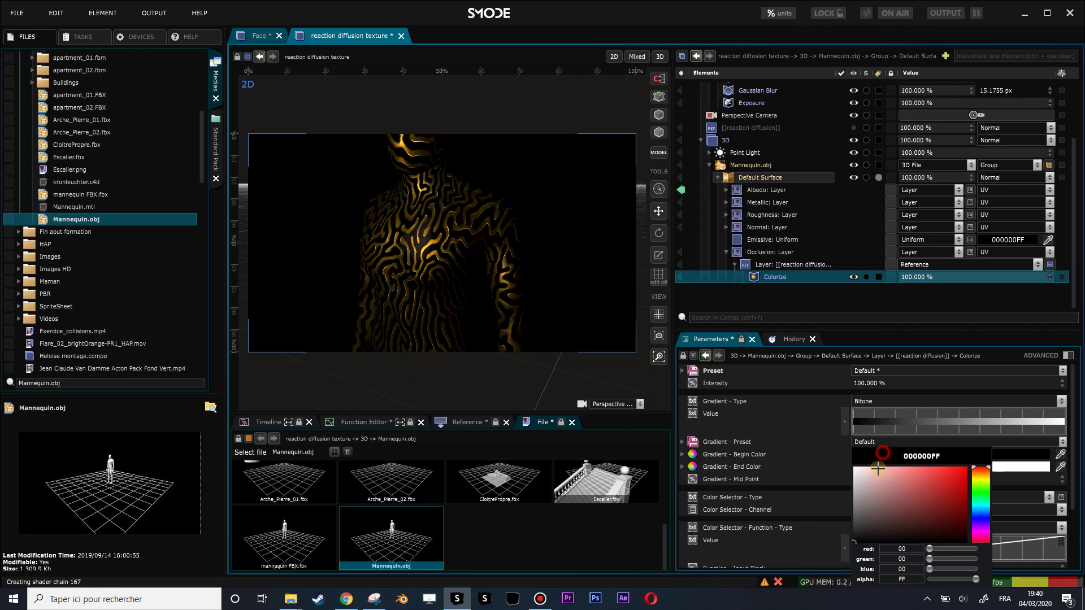
left_click(857, 496)
left_click_drag(857, 496, 847, 491)
left_click_drag(495, 280, 534, 296)
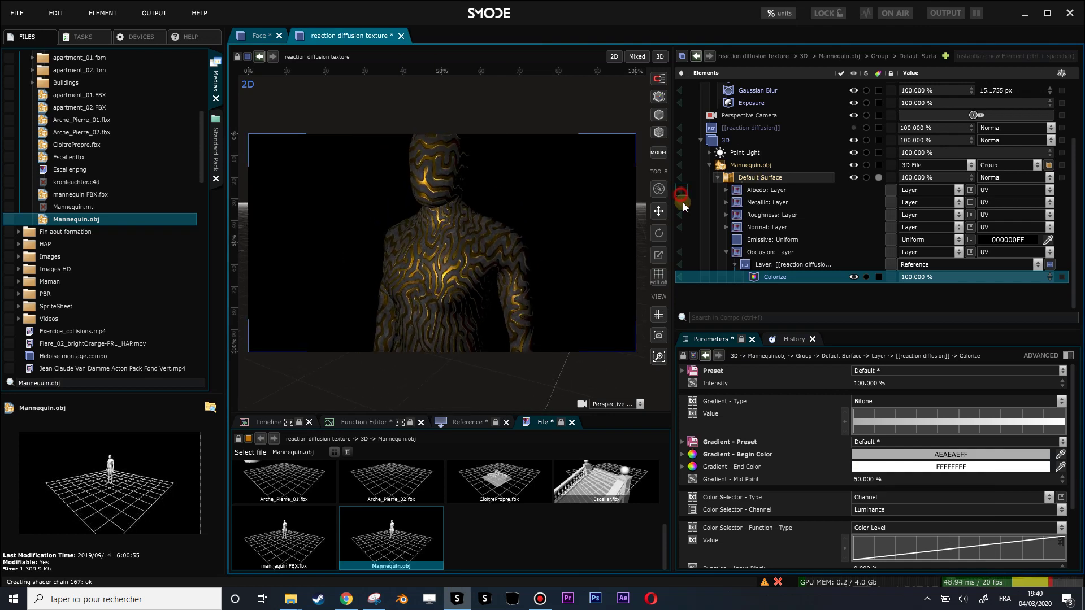
Collapse the 3D group and add a Glow (small) blur modifier to the reaction diffusion texture compo.
left_click(704, 144)
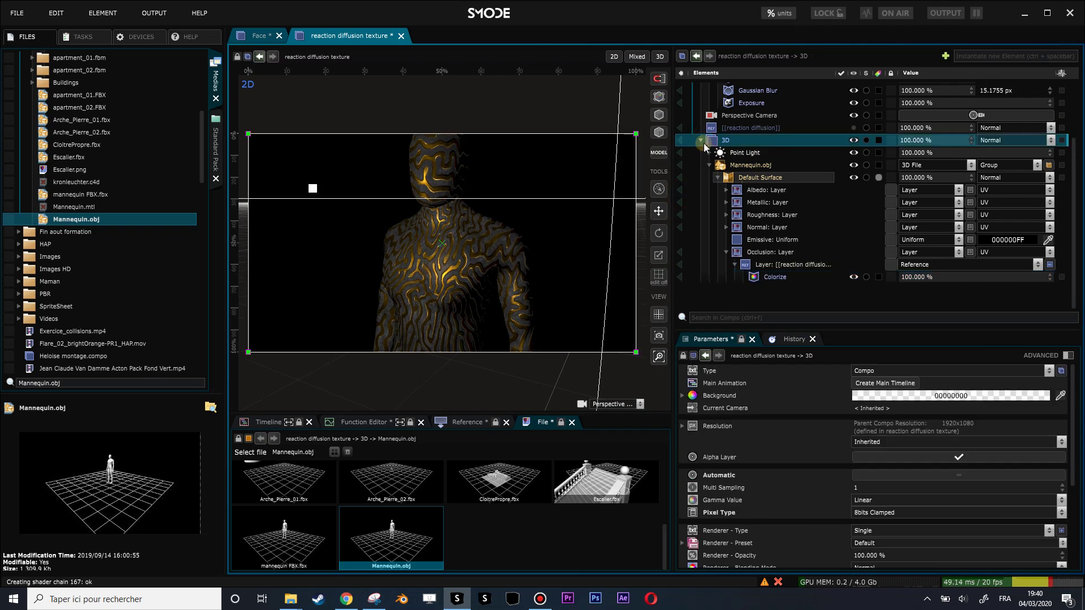
left_click(702, 141)
right_click(730, 241)
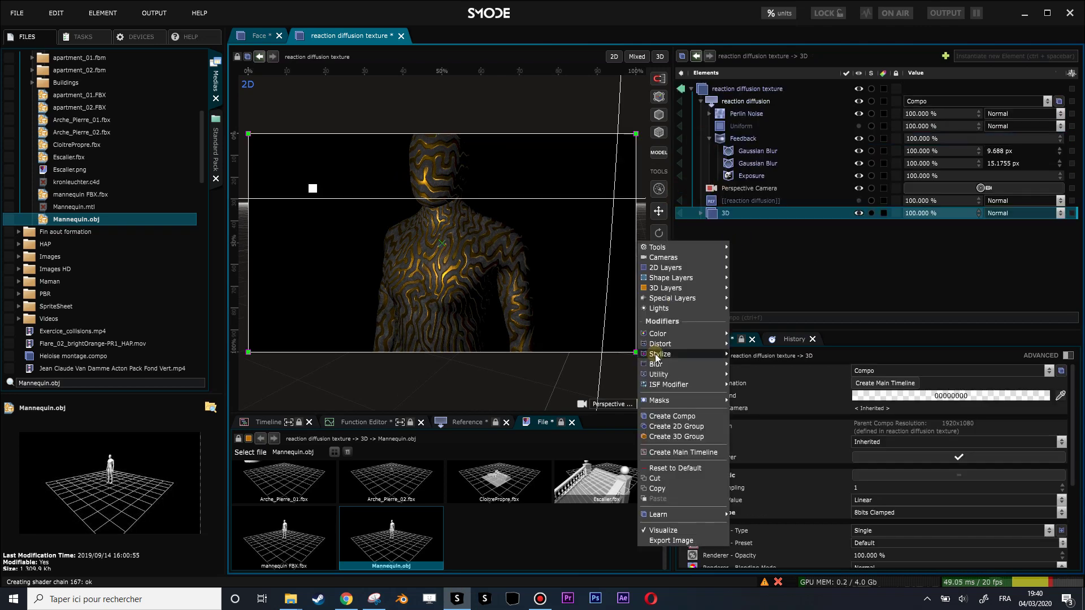
mouse_move(666, 369)
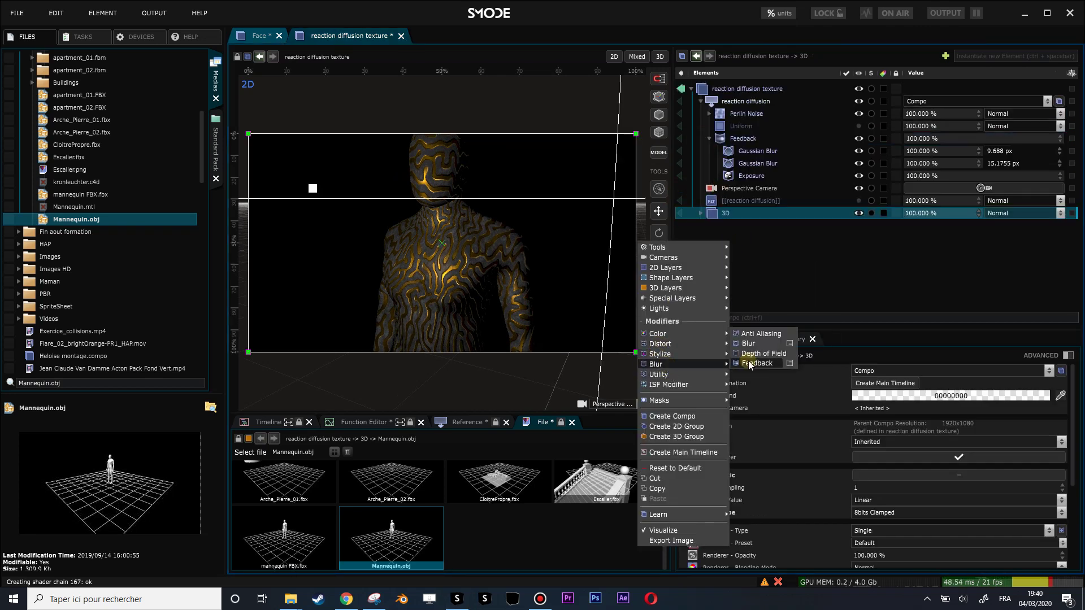
mouse_move(752, 343)
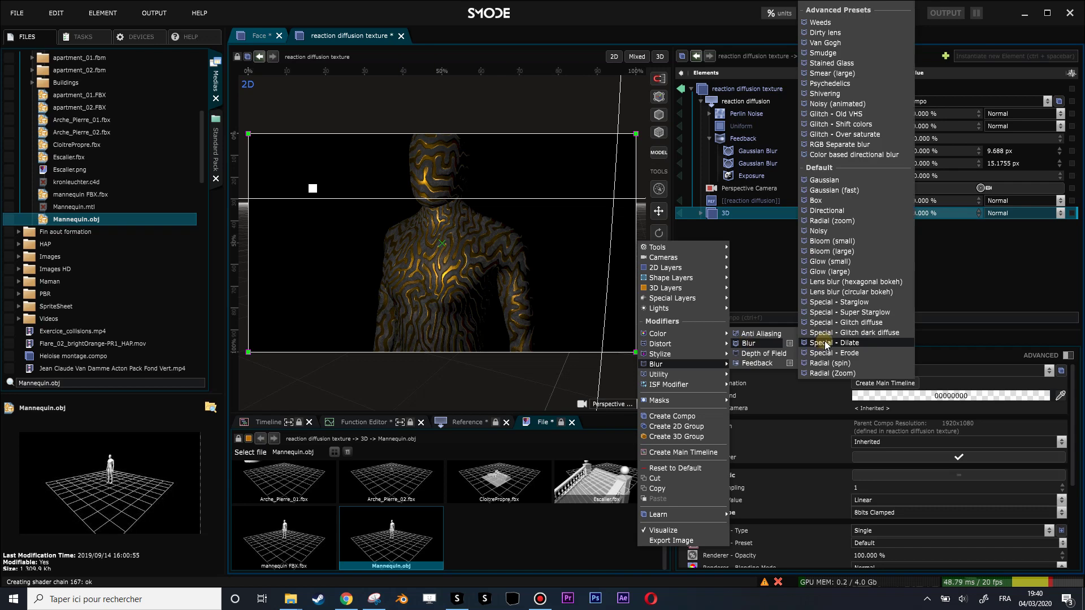
left_click(852, 263)
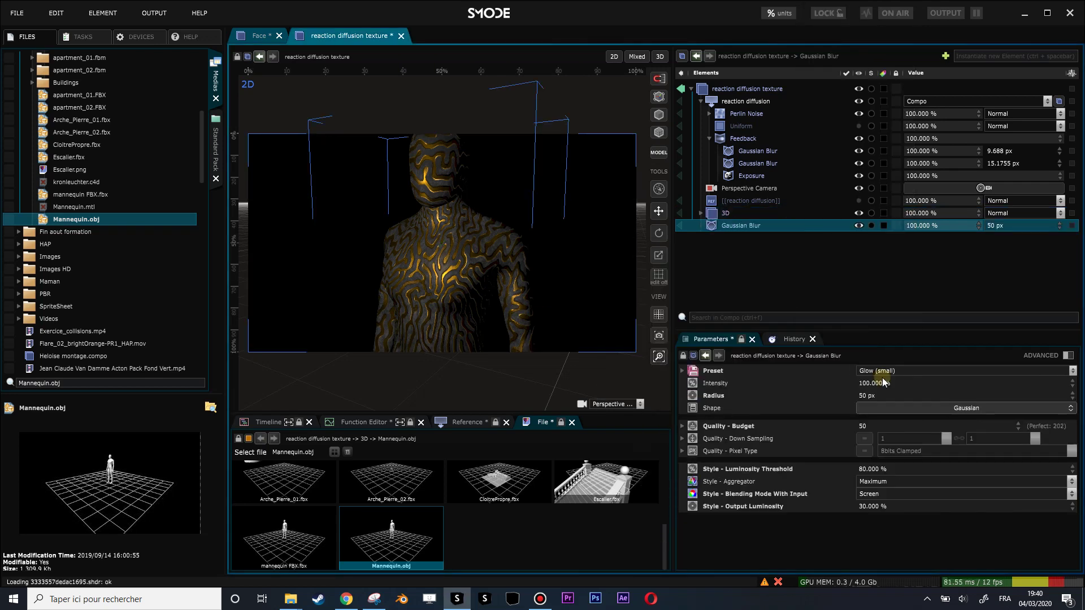
Set the glow blur's radius to 38.5 px, quality budget to 59, luminosity threshold to 69.4 % and output luminosity to 106.68 %.
left_click_drag(879, 506, 879, 490)
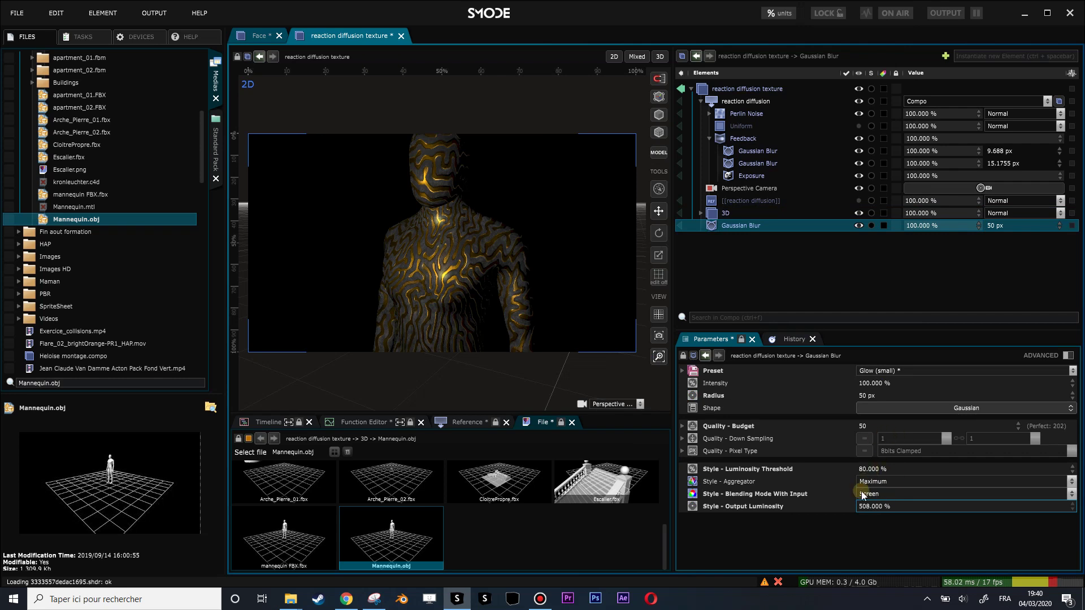
left_click_drag(863, 470, 851, 470)
left_click_drag(867, 395, 875, 422)
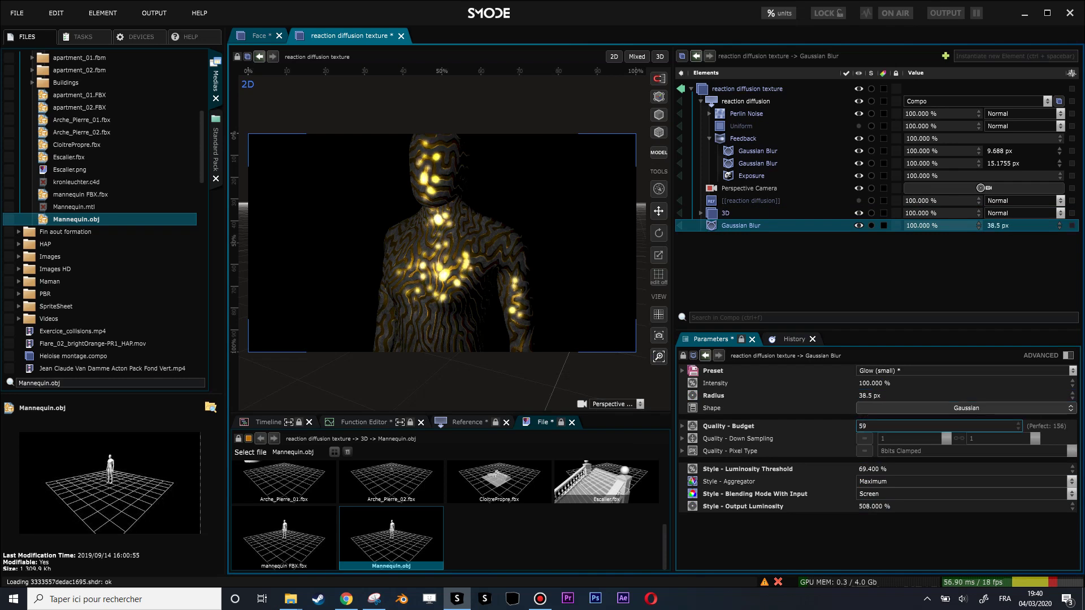
mouse_move(867, 506)
left_mouse_down()
mouse_move(839, 506)
mouse_move(853, 506)
left_mouse_up()
left_click_drag(448, 233, 476, 231)
scroll(490, 240, "up", 3)
scroll(476, 231, "down", 2)
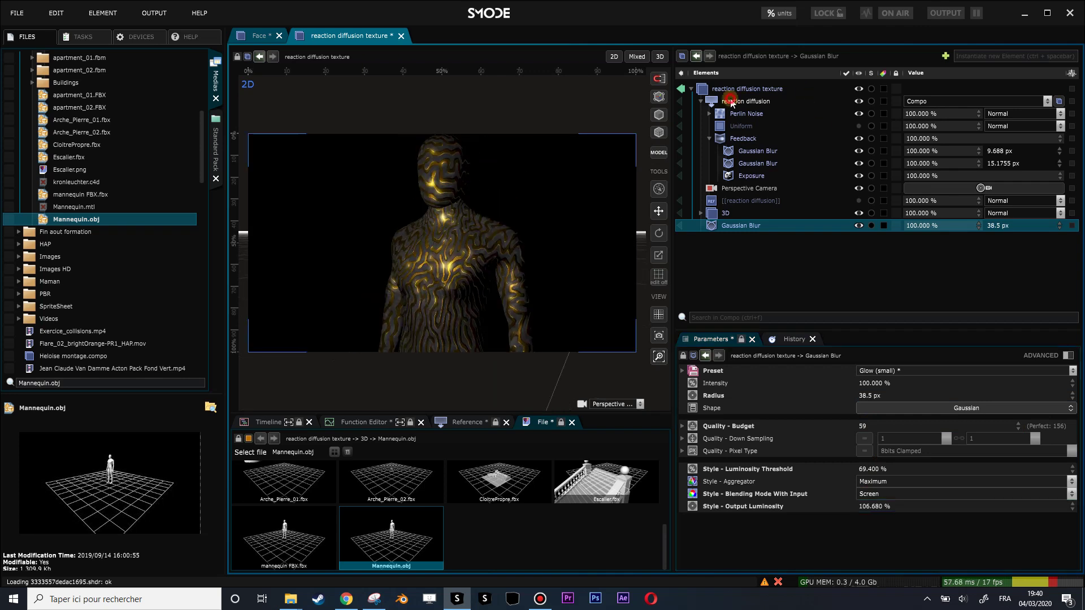
Restart the reaction diffusion and watch the glowing gold pattern grow over the mannequin up close.
left_click(730, 100)
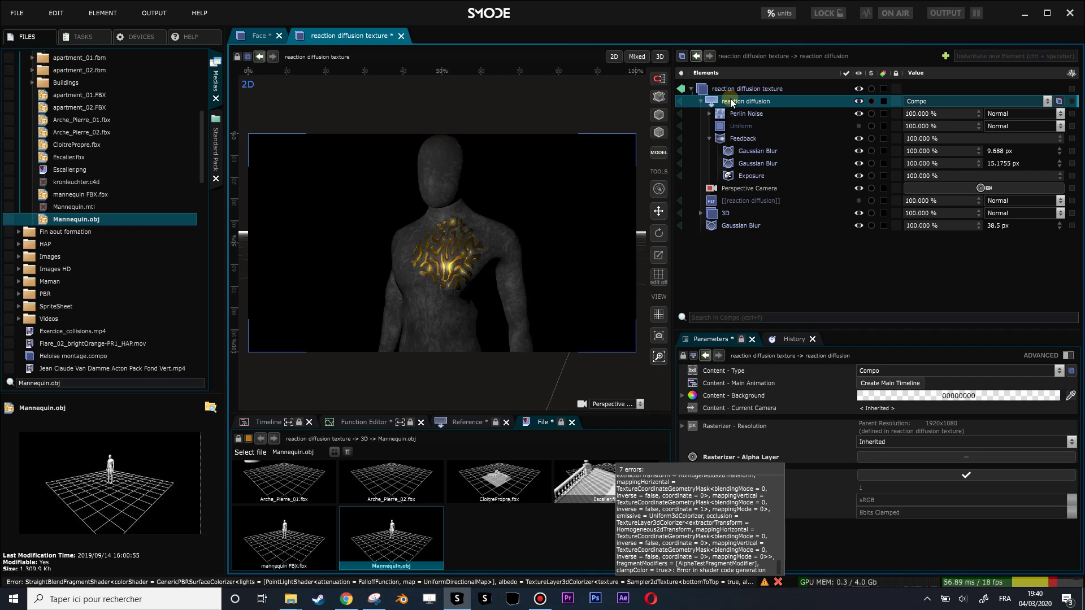
key("super")
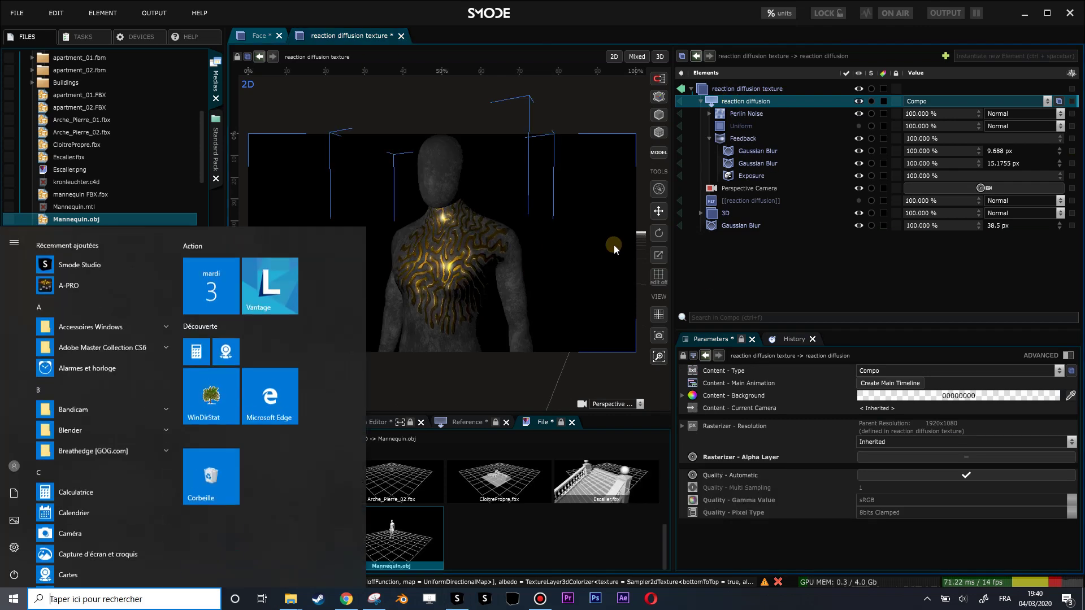
key("super")
left_click_drag(547, 282, 540, 246)
scroll(530, 263, "up", 2)
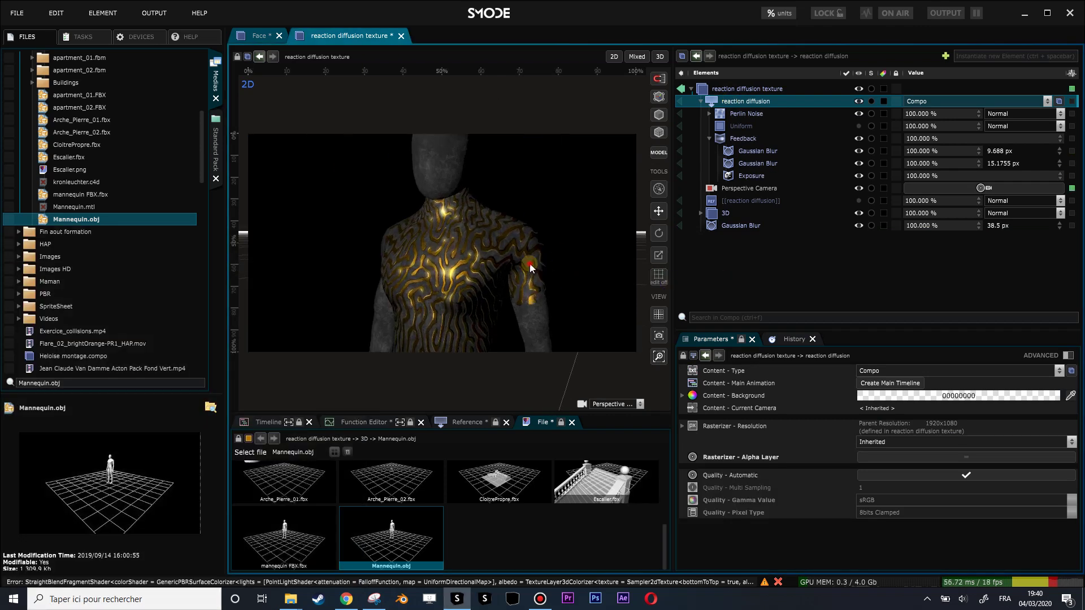
Review the layers feeding the Default Surface's albedo, metallic, roughness and normal channels and visualize the Normal channel's reaction diffusion layer.
left_click(709, 138)
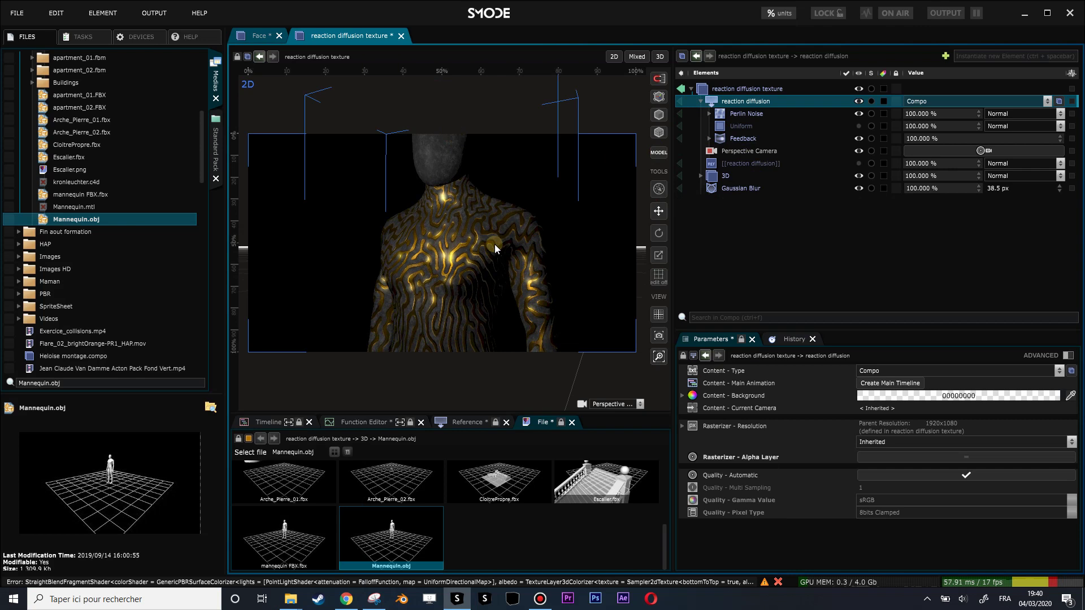
left_click(700, 176)
scroll(720, 215, "down", 1)
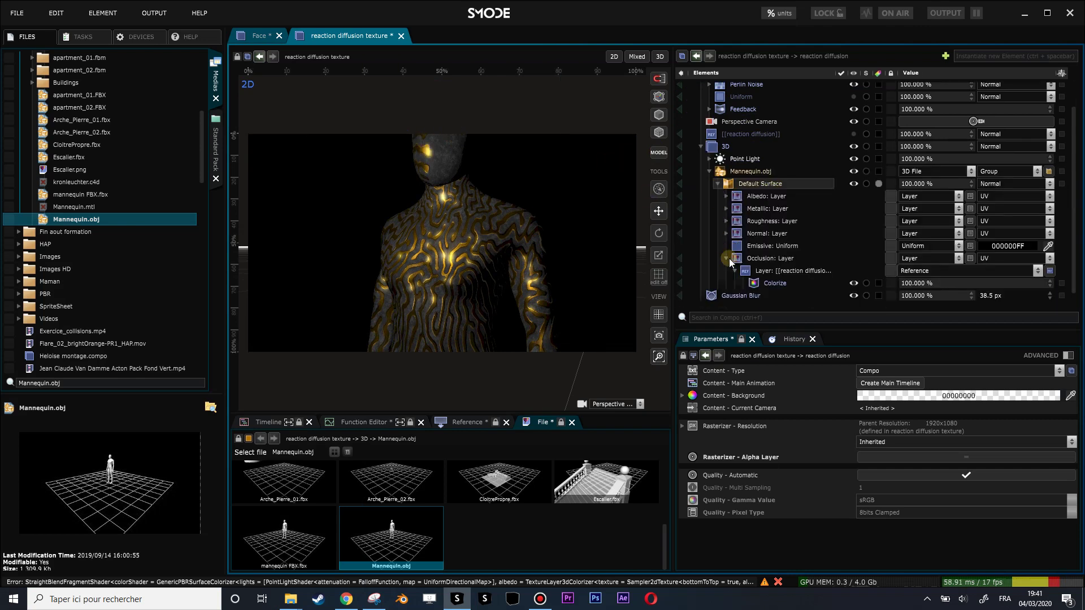
left_click(726, 196)
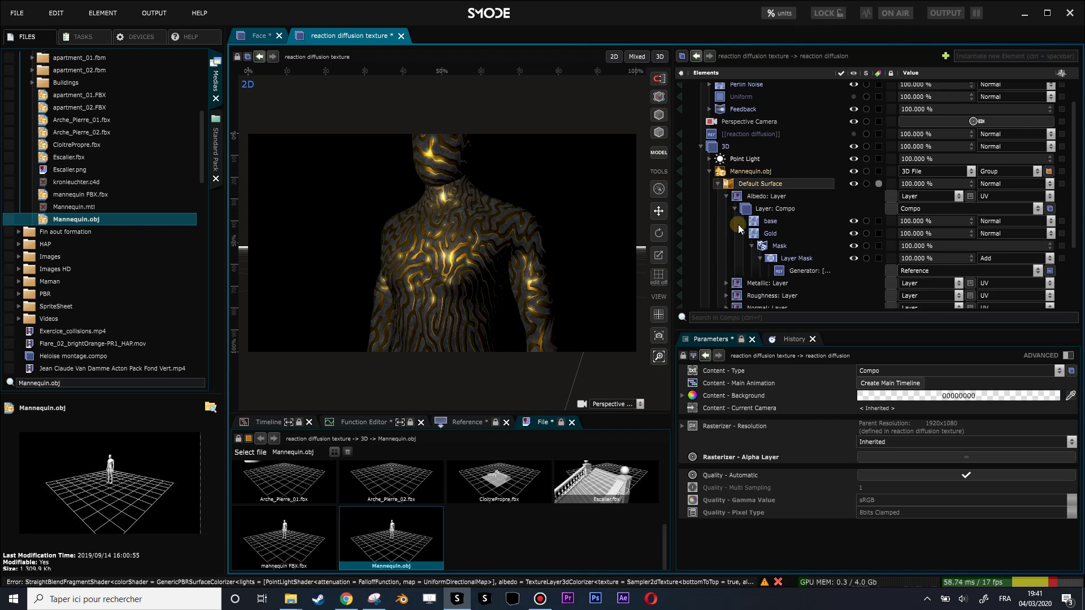
left_click(726, 246)
scroll(725, 242, "down", 1)
left_click(726, 241)
left_click(726, 266)
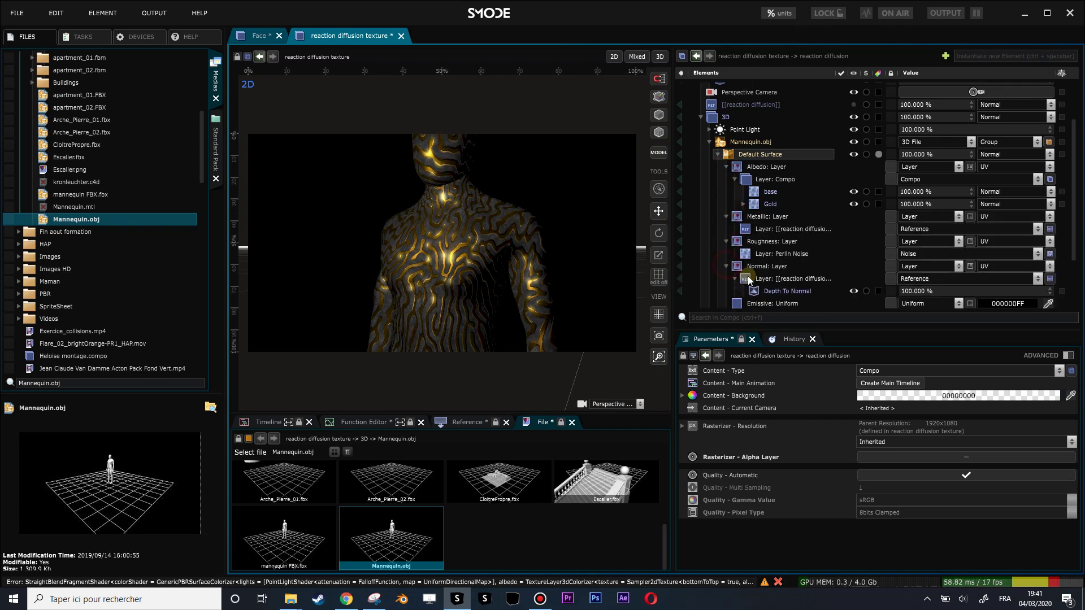
left_click(682, 278)
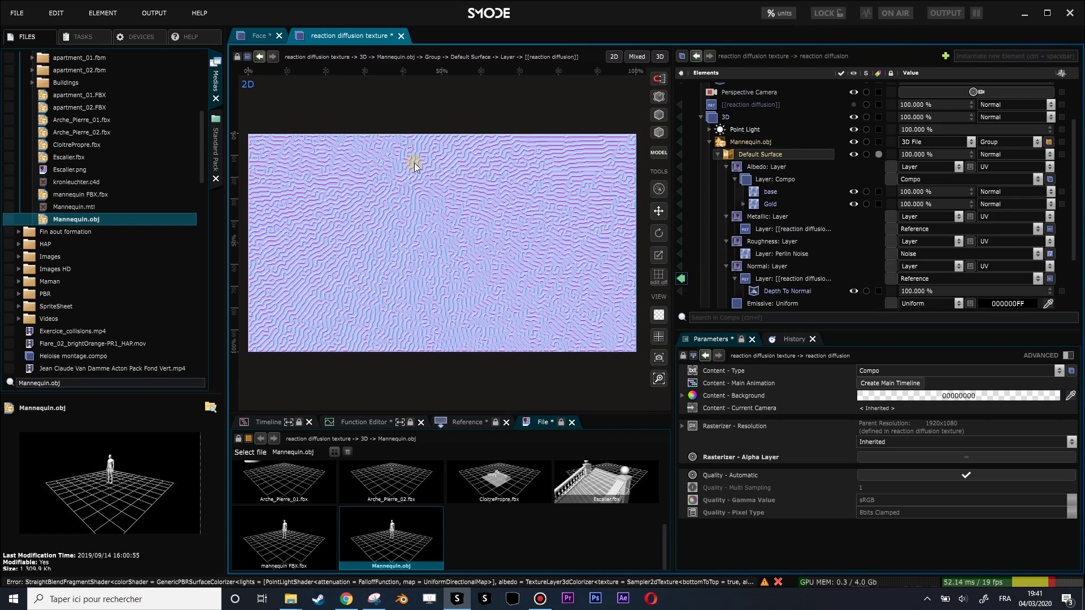
Inspect the layers feeding the Normal, Metallic, Albedo and Occlusion channels in turn, including the Occlusion layer's Colorize modifier, and return to the full render.
scroll(412, 205, "up", 4)
scroll(425, 209, "down", 5)
scroll(439, 213, "up", 1)
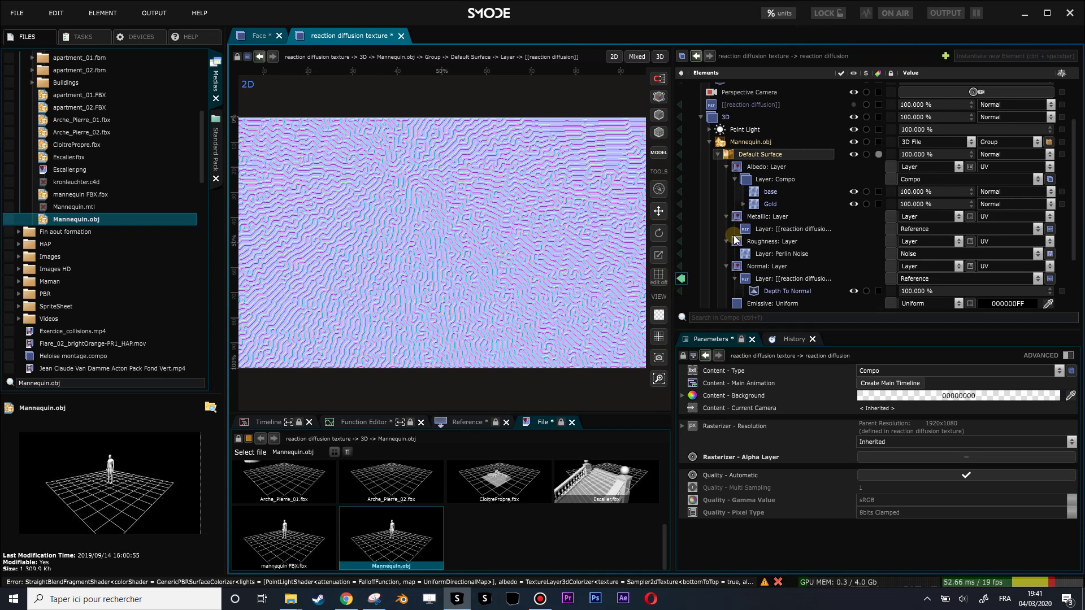
left_click(682, 228)
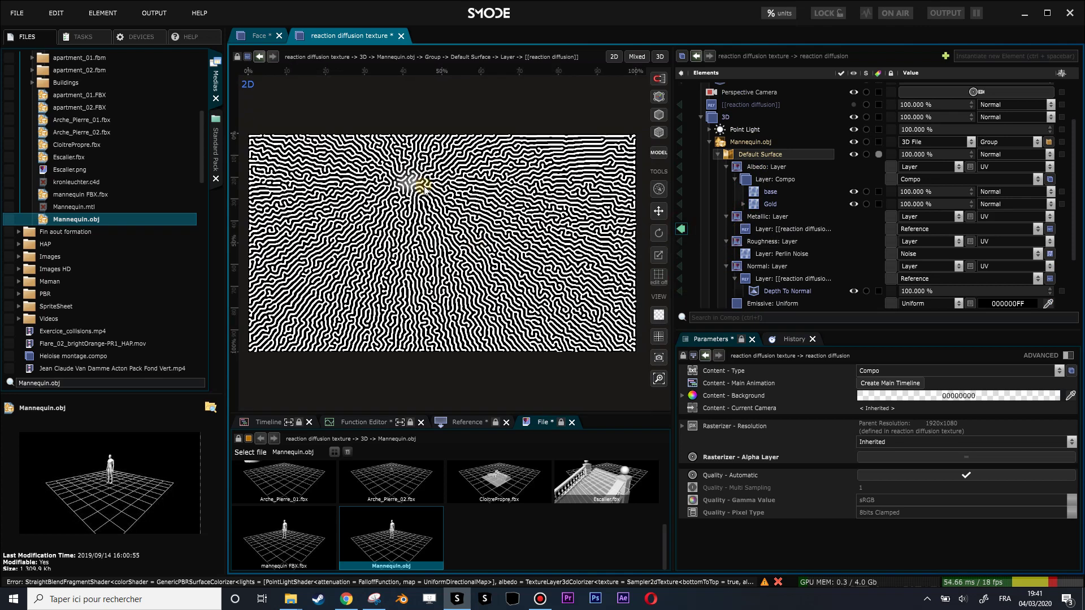
left_click(680, 180)
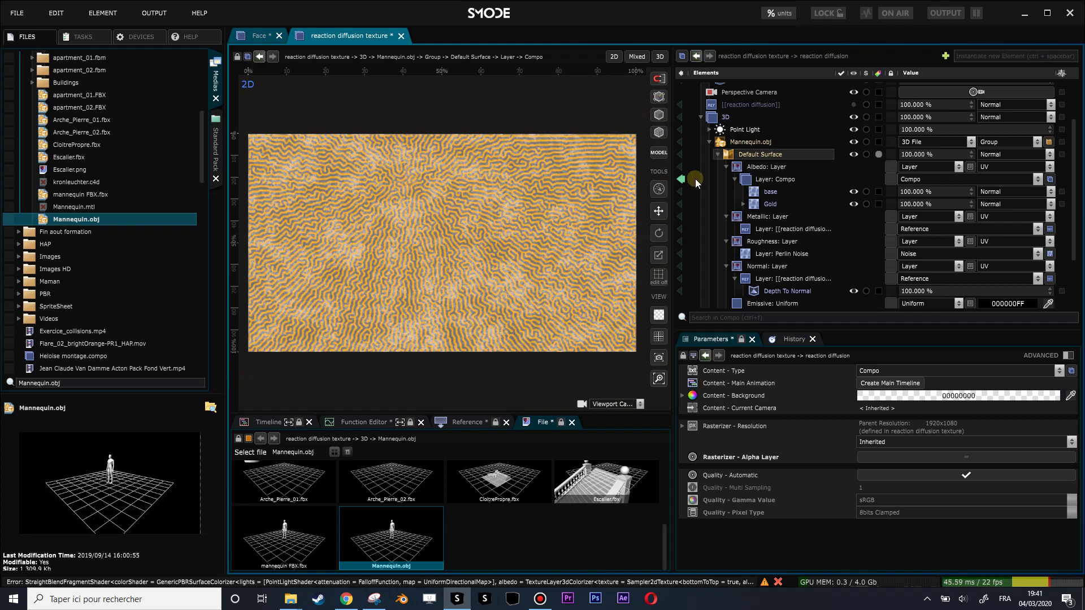
left_click(681, 179)
scroll(714, 237, "down", 3)
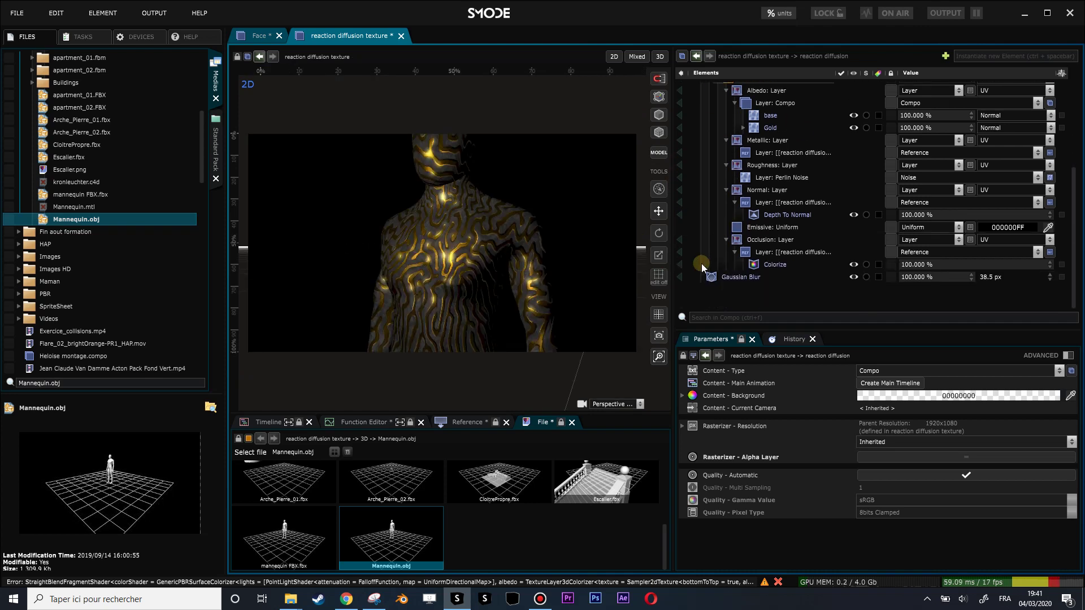
left_click(678, 253)
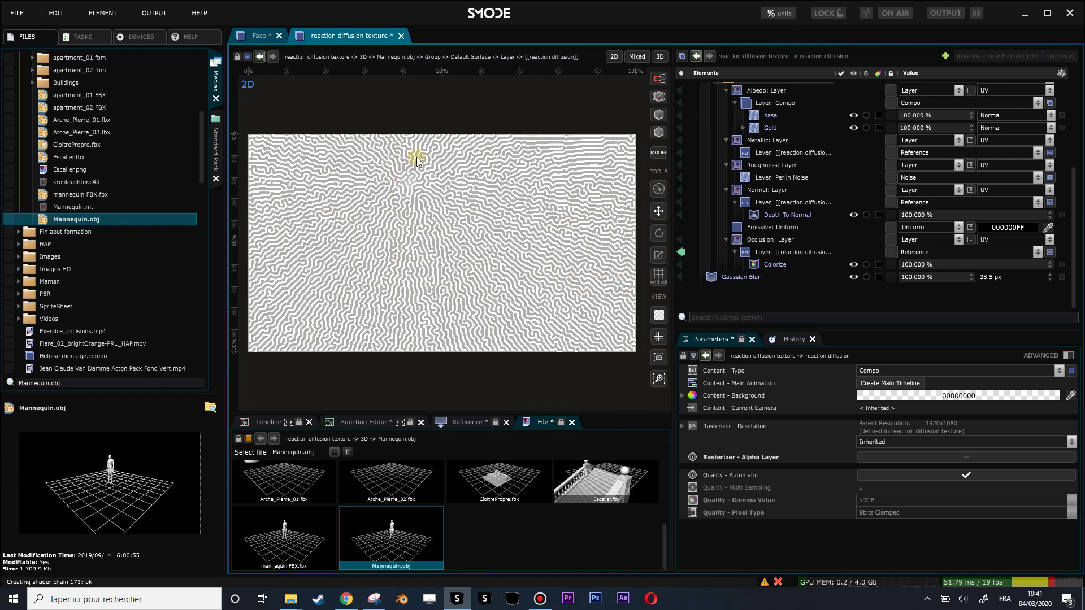
left_click(776, 267)
left_click(681, 252)
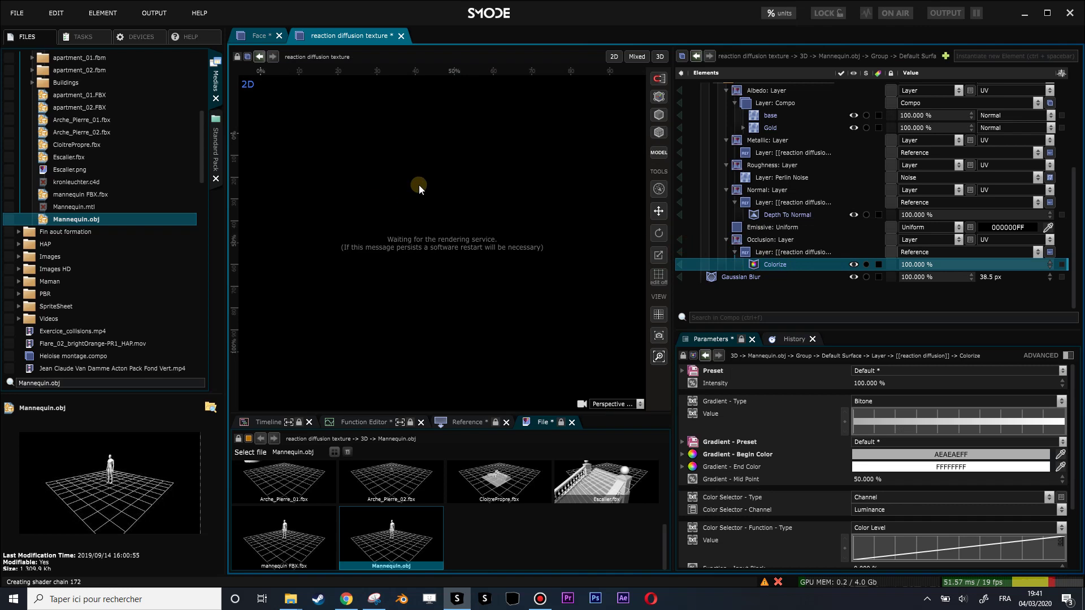
Add a cape_hill_2k.hdr Environment Light to the 3D group, with skybox rendering disabled and intensity at 63.2 %.
scroll(751, 139, "up", 3)
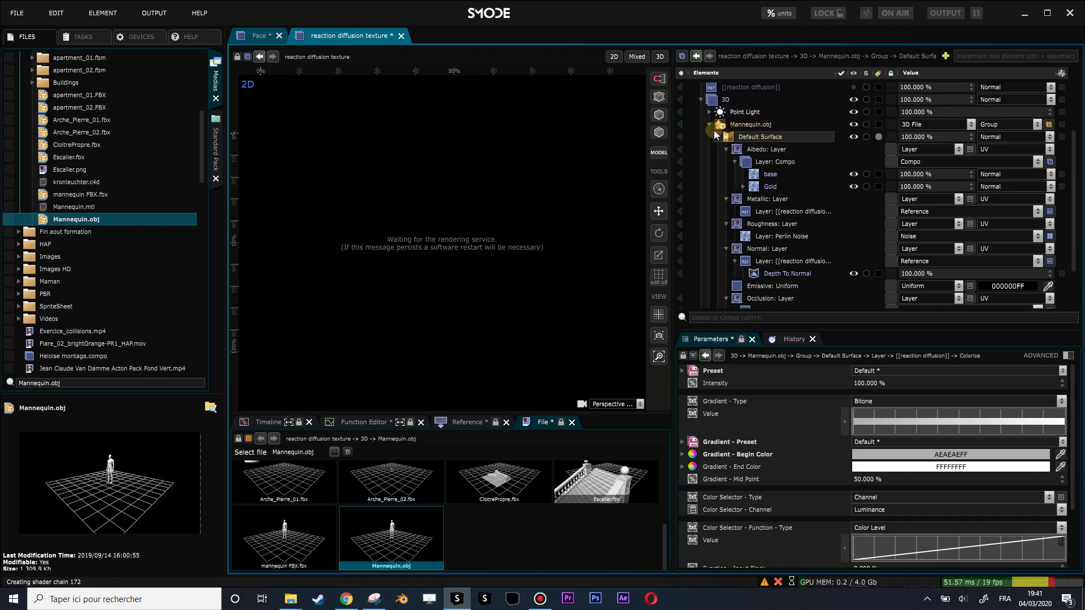
left_click(710, 125)
left_click(715, 179)
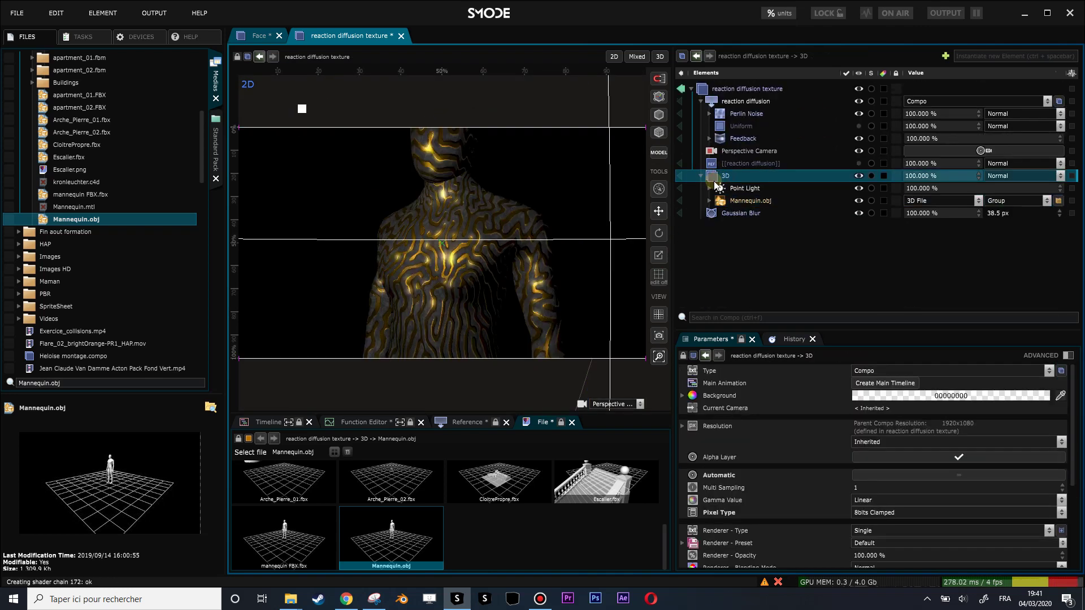
right_click(713, 181)
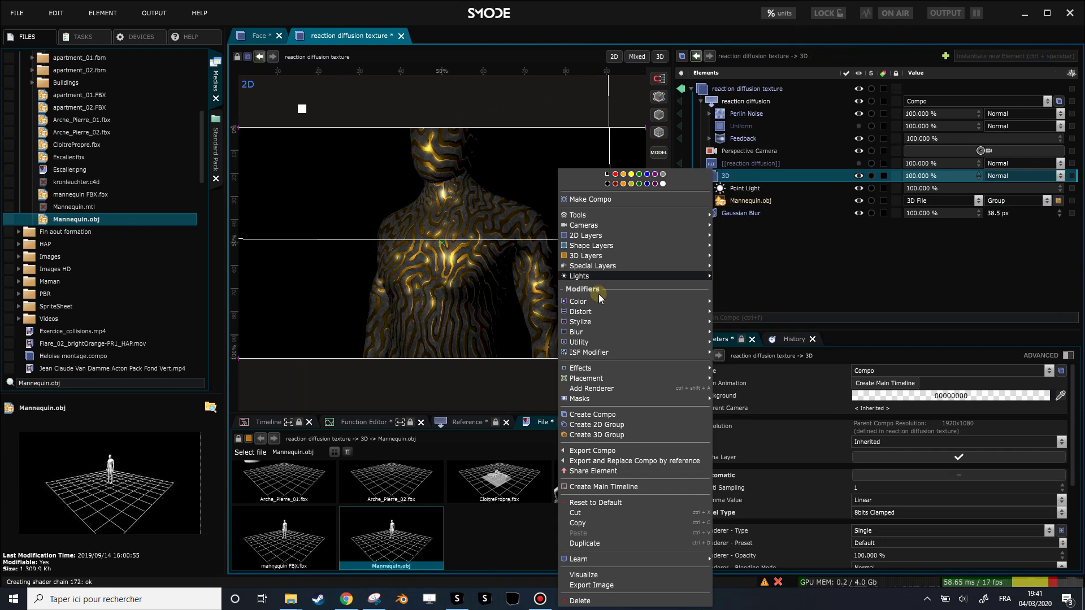
mouse_move(599, 275)
left_click(750, 297)
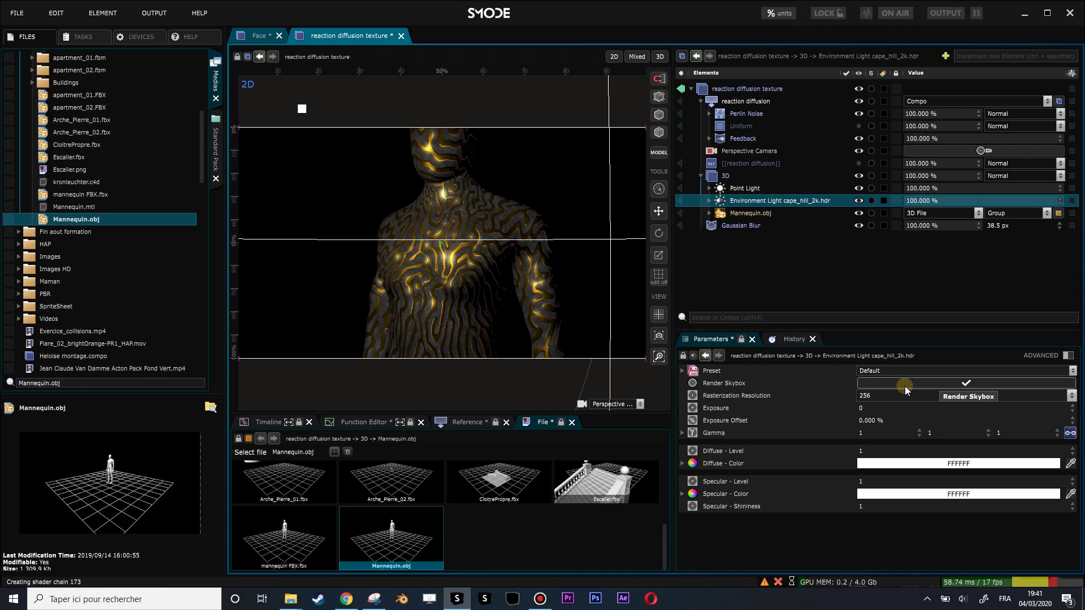
left_click(905, 386)
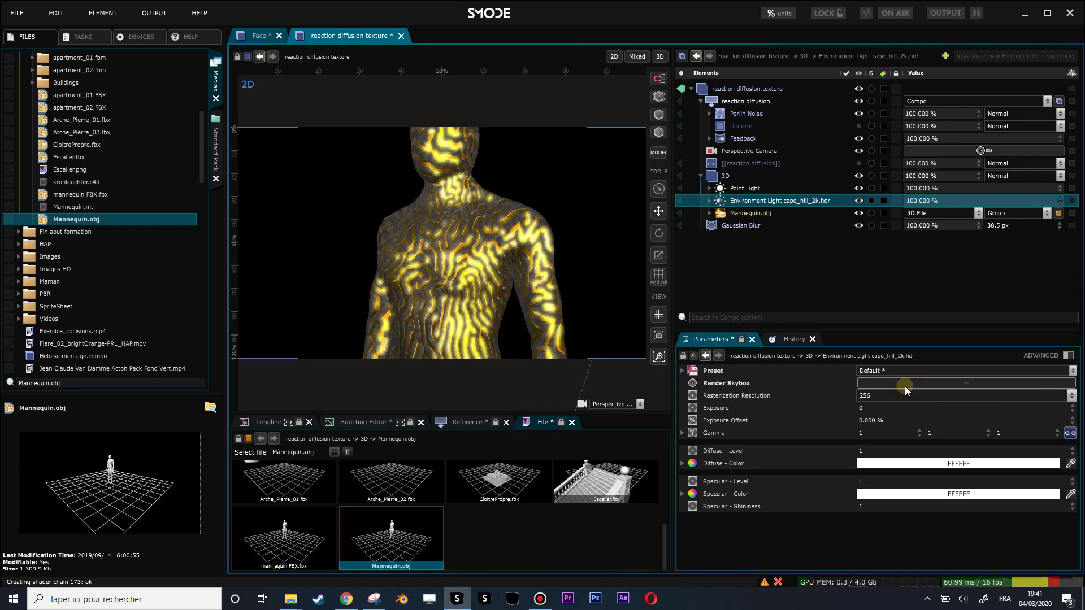
left_click_drag(949, 201, 890, 201)
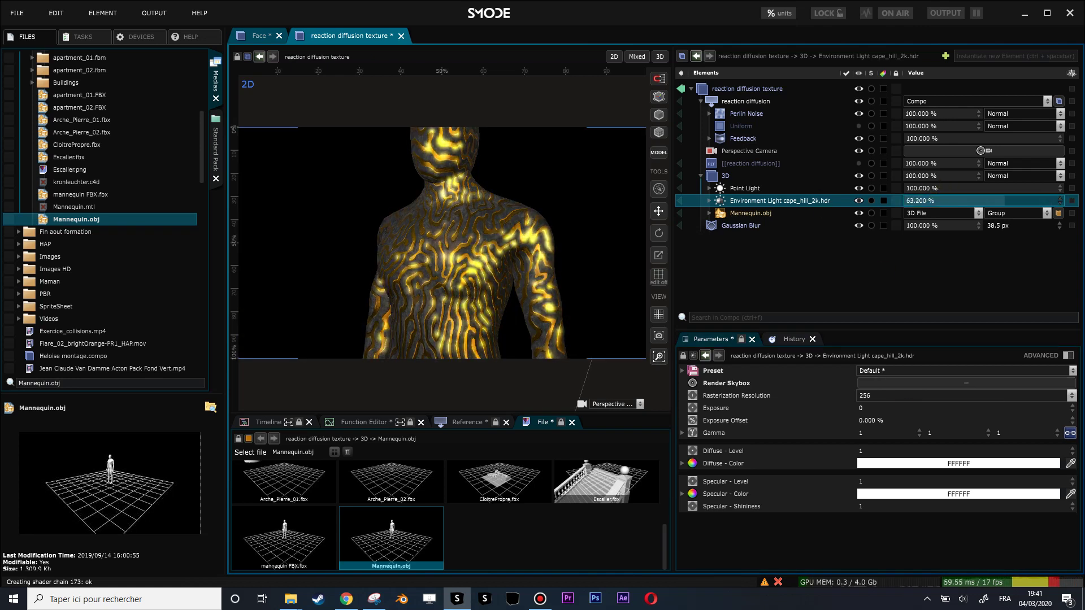
Set the Gaussian Blur glow's output luminosity to 22.403 % and its radius to 66.99 px.
left_click(725, 226)
mouse_move(876, 507)
left_mouse_down()
mouse_move(848, 507)
mouse_move(857, 508)
left_mouse_up()
left_click_drag(864, 393, 864, 393)
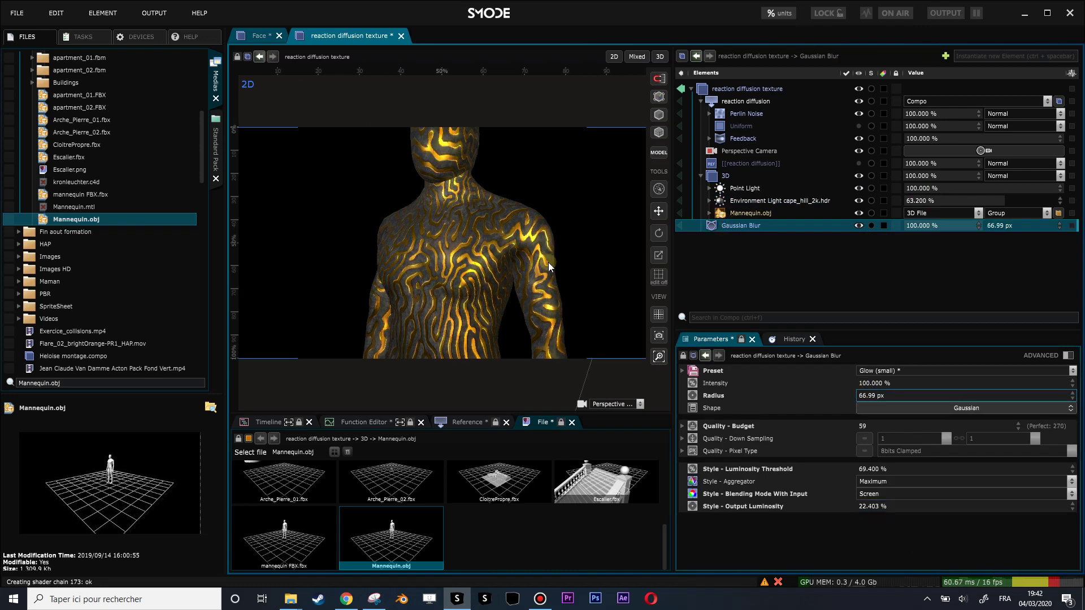
Set the 3D group's multi sampling to 8 to smooth the mannequin's edges.
left_click(723, 176)
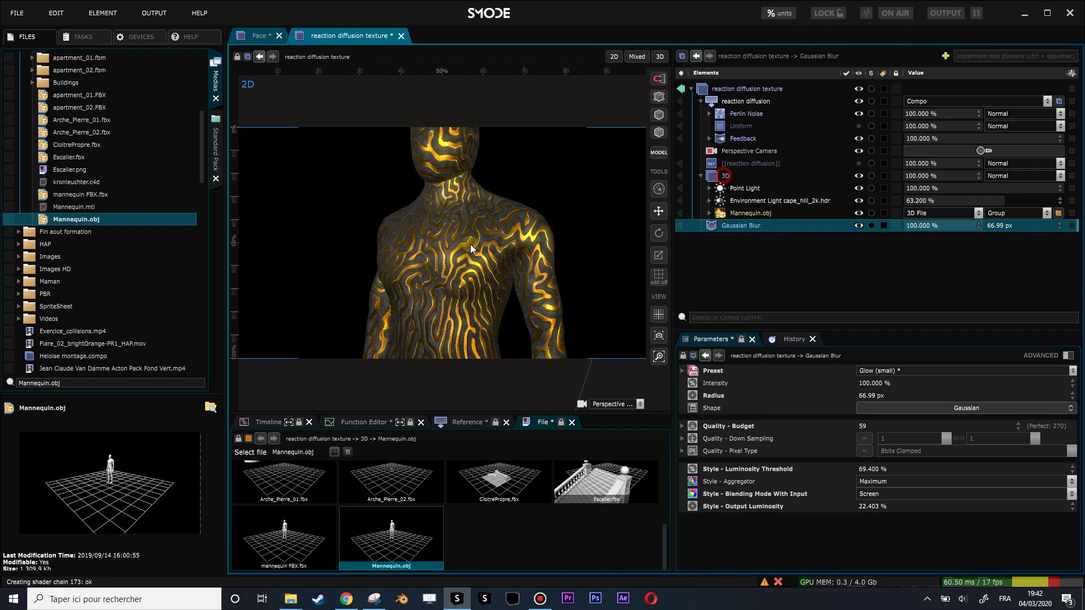
left_click(702, 174)
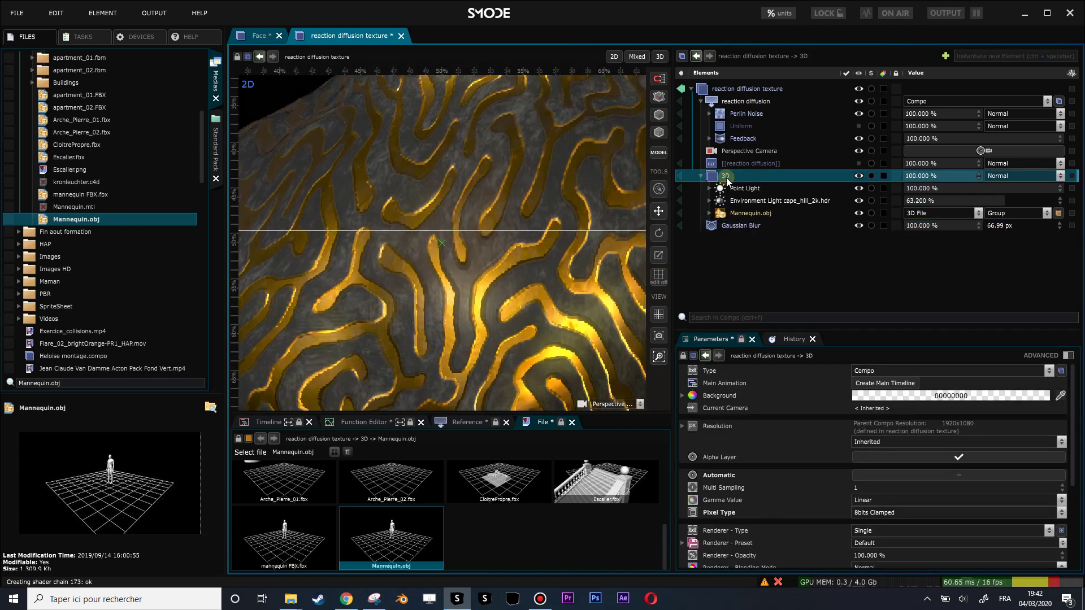
left_click(867, 487)
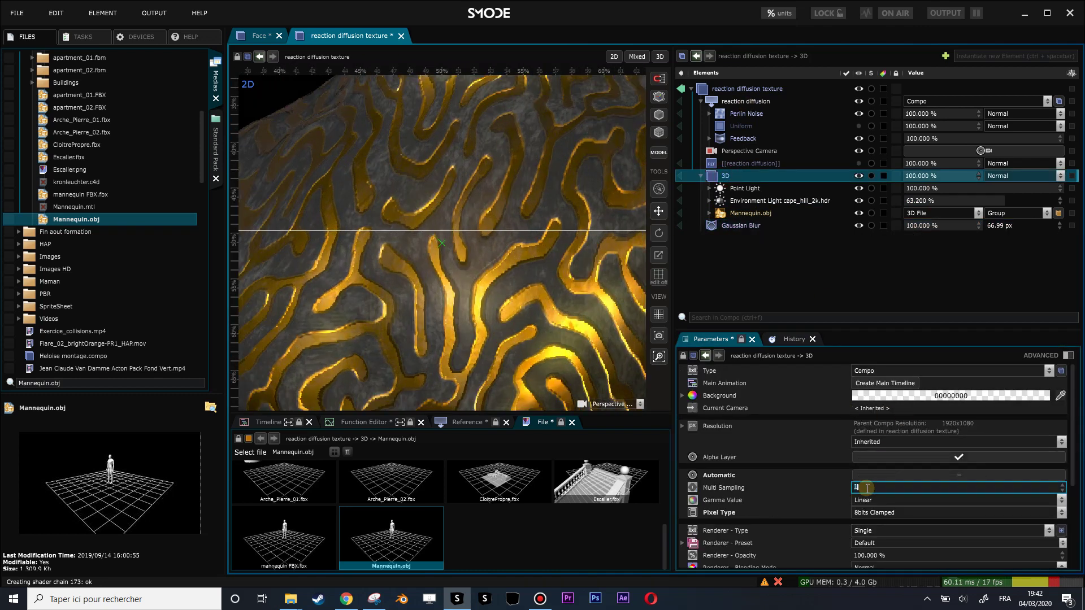
key("Return")
left_click_drag(522, 270, 712, 195)
left_click_drag(497, 243, 712, 97)
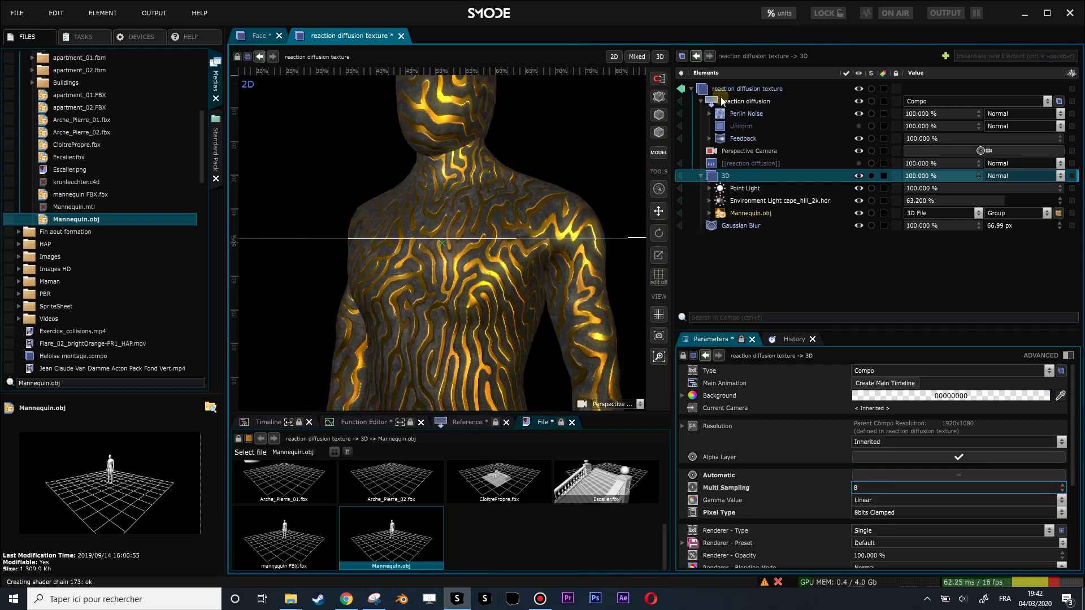
Disable automatic quality on the reaction diffusion and set its pixel type to 16bits Clamped.
left_click(722, 101)
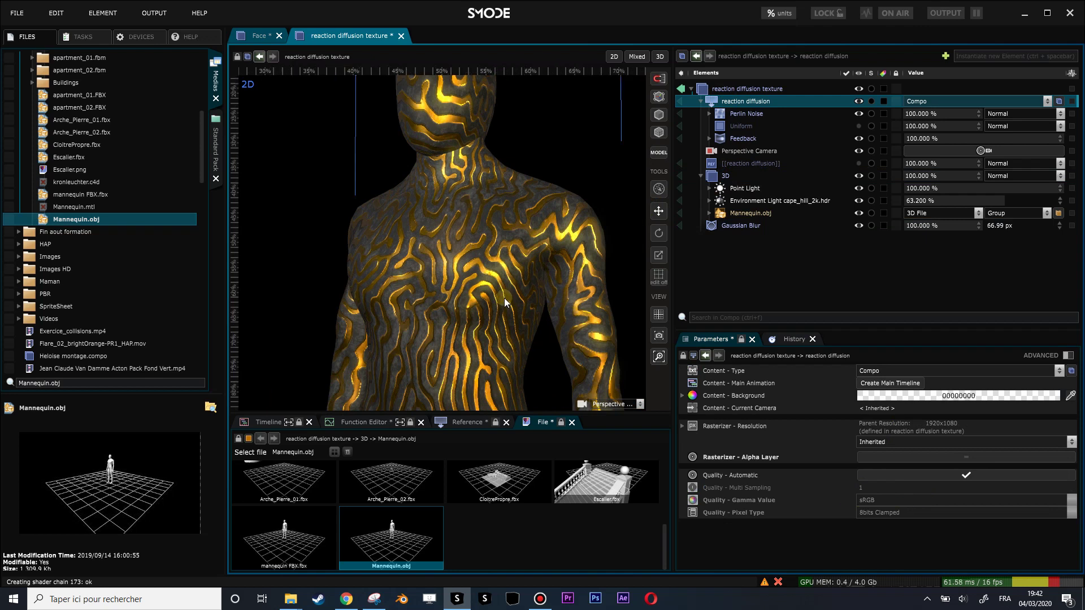
scroll(504, 295, "up", 5)
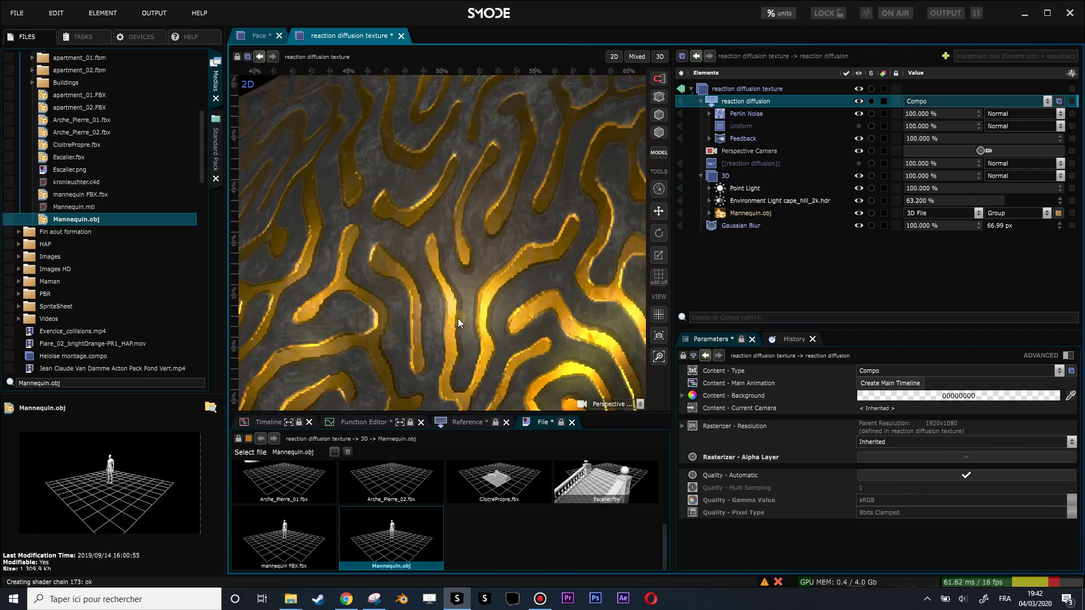
left_click(907, 473)
left_click(886, 512)
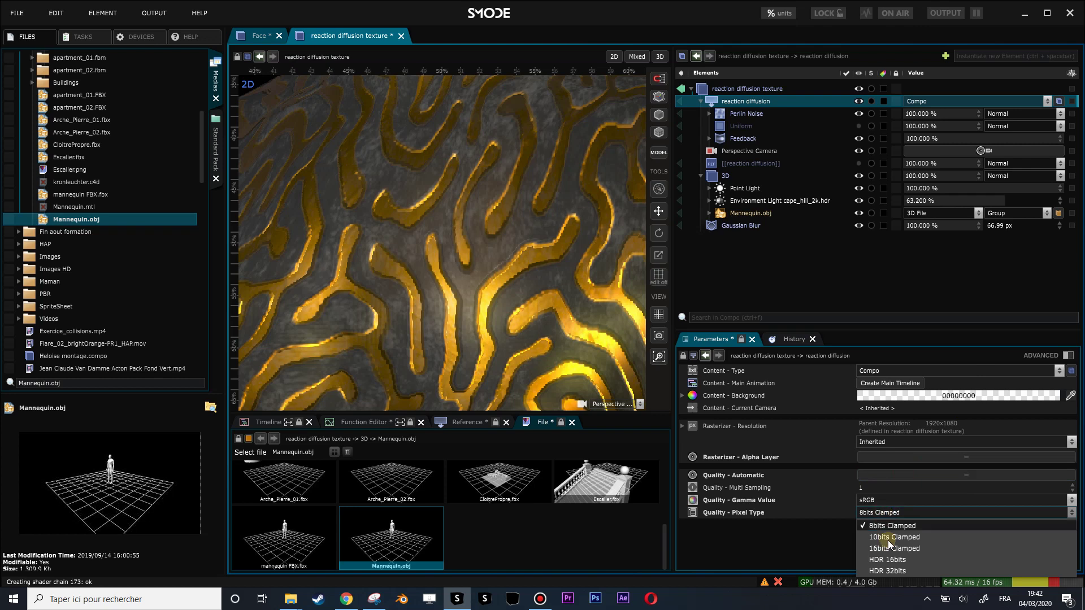
left_click(889, 548)
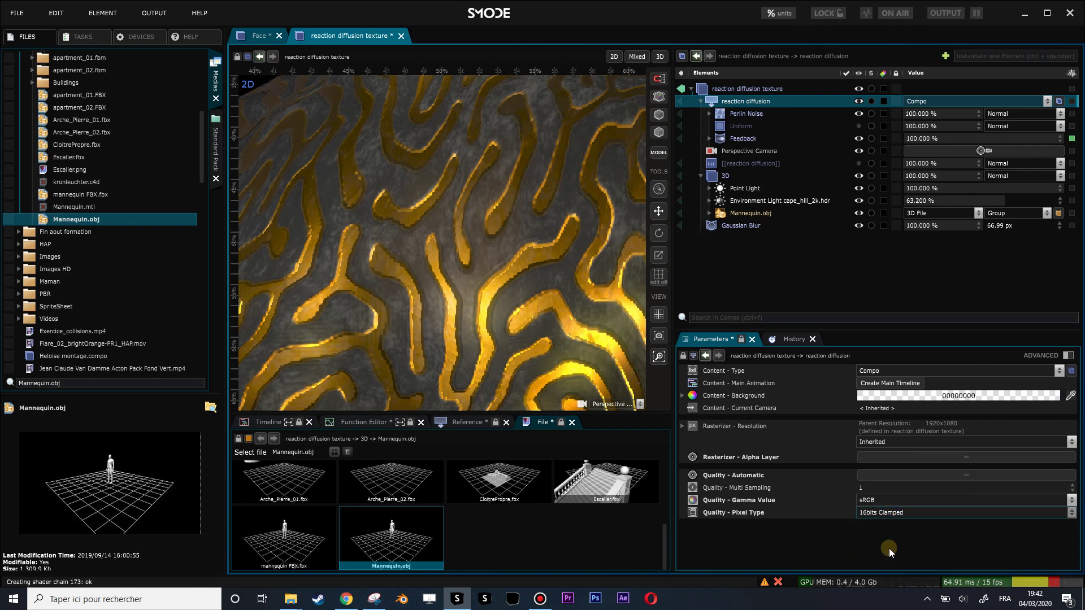
Set the main reaction diffusion texture compo's pixel type to 16bits Clamped.
left_click(713, 176)
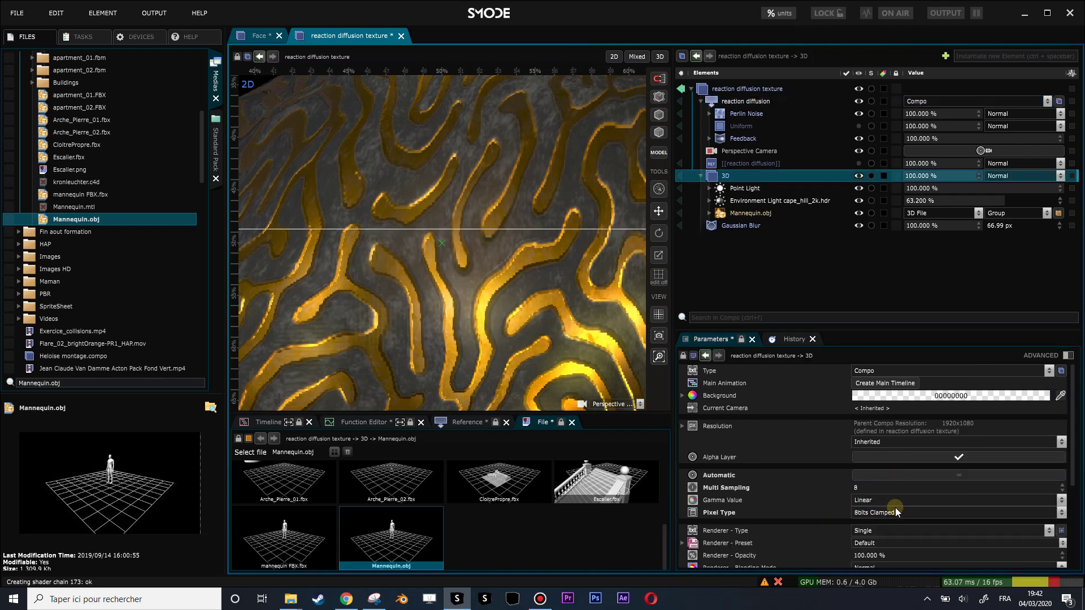
left_click(721, 90)
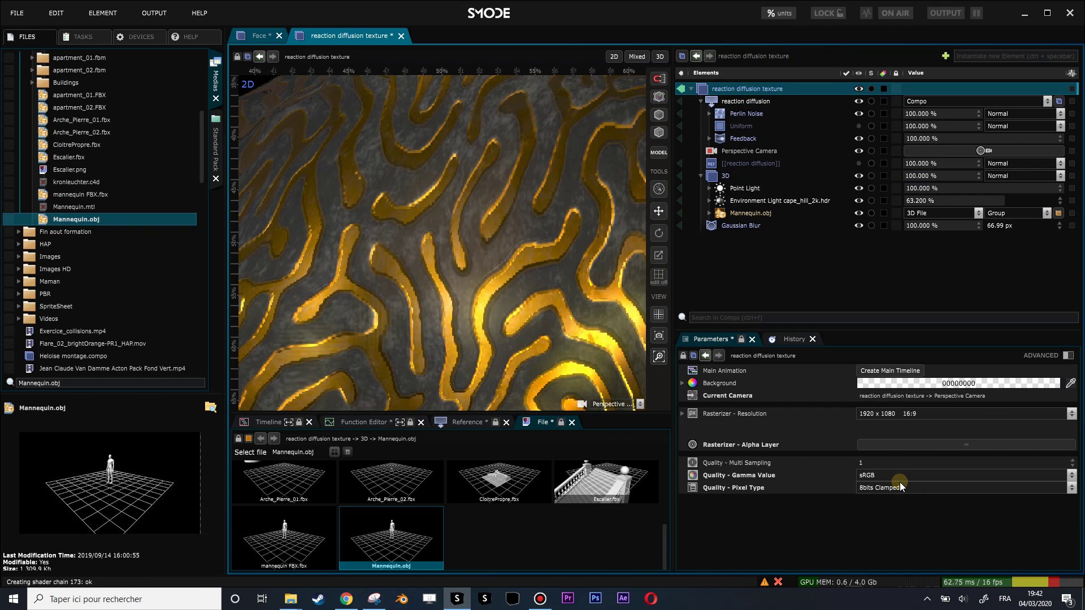
left_click(899, 488)
left_click(900, 523)
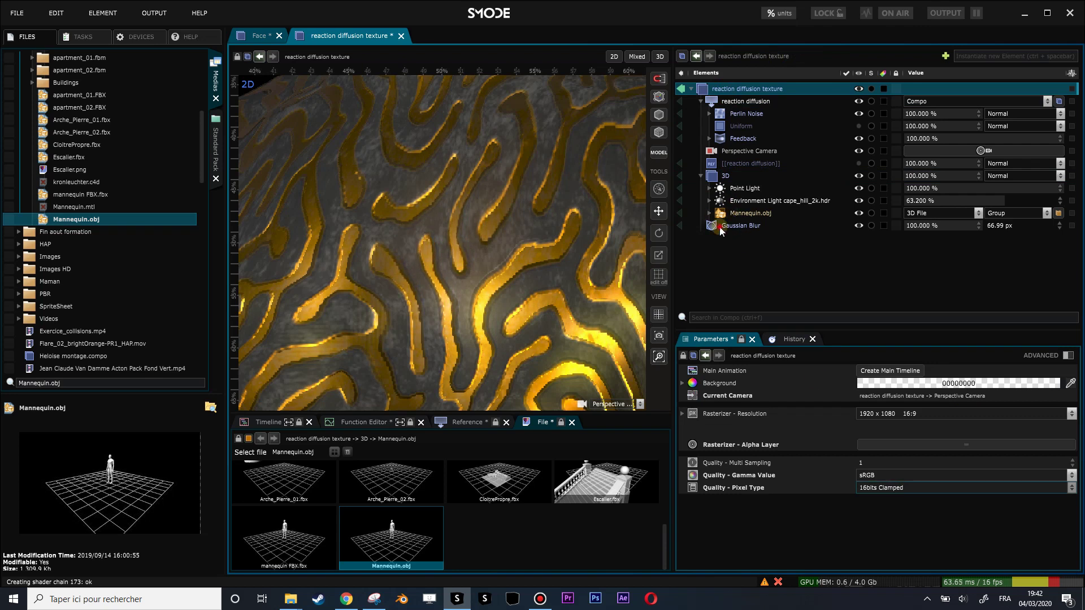
Review the glow blur's settings and reframe the camera to show the mannequin's whole head and torso.
left_click(720, 226)
scroll(554, 248, "down", 5)
scroll(544, 247, "down", 5)
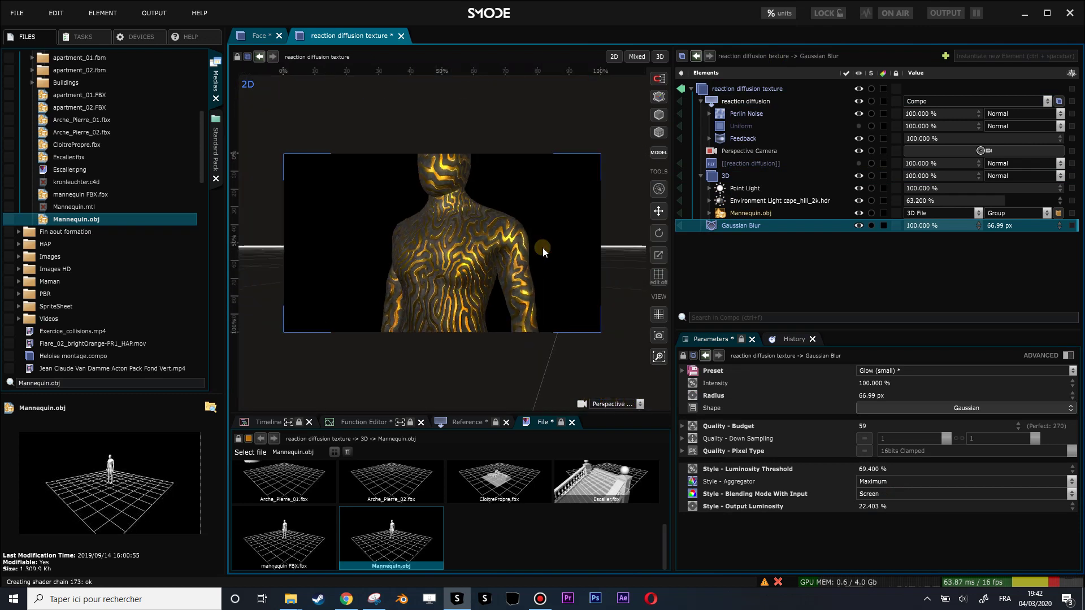
left_click_drag(512, 229, 516, 279)
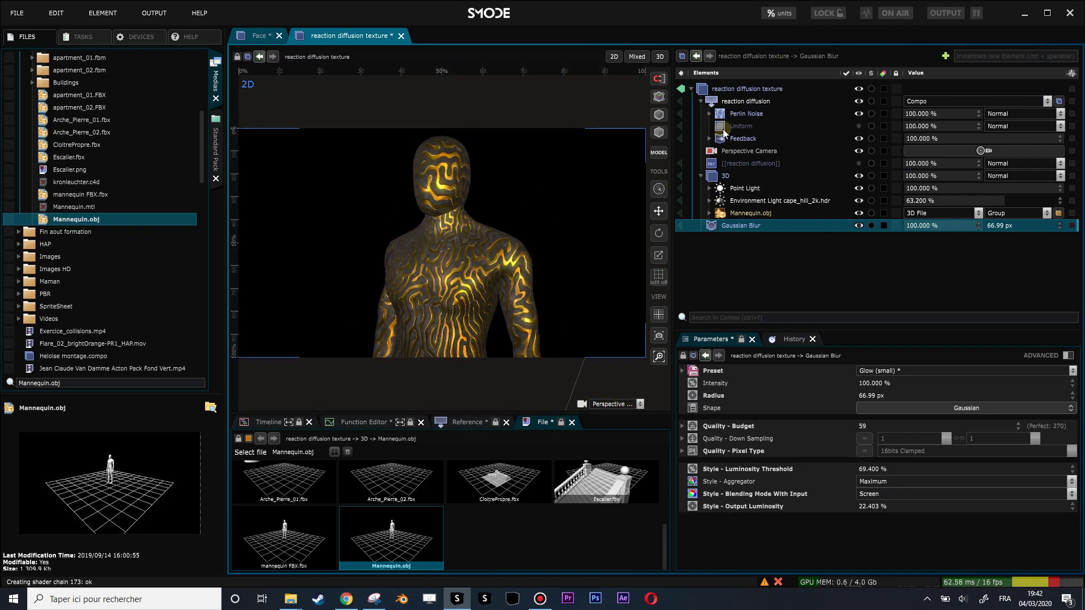
Restart the reaction diffusion to watch the gold pattern spread across the mannequin's torso, and save the document.
left_click(731, 103)
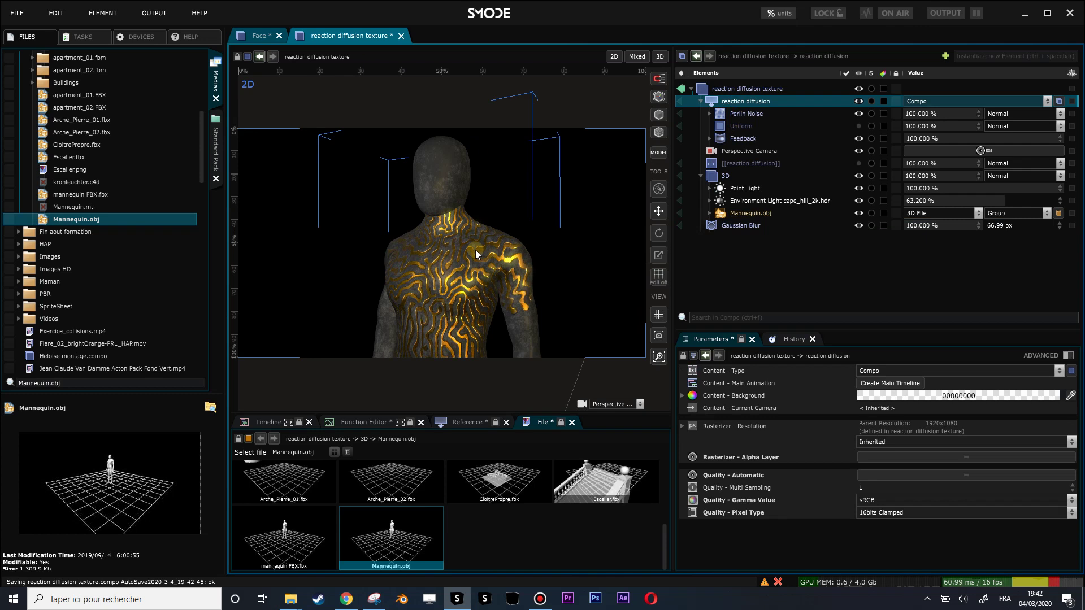
mouse_move(507, 249)
left_mouse_down()
mouse_move(473, 242)
mouse_move(543, 257)
mouse_move(530, 254)
mouse_move(520, 188)
left_mouse_up()
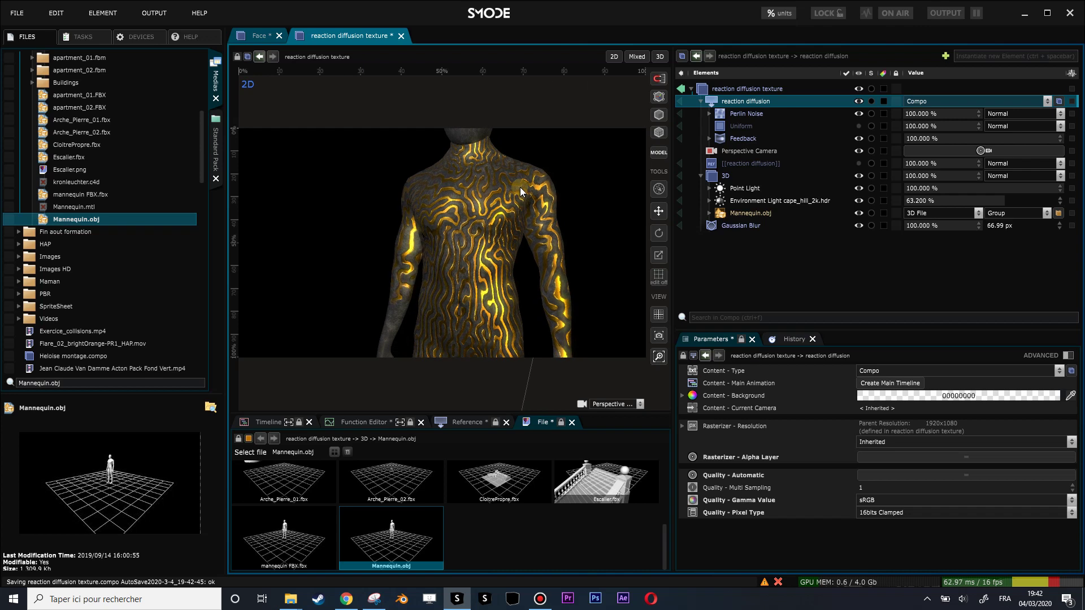
key("ctrl+s")
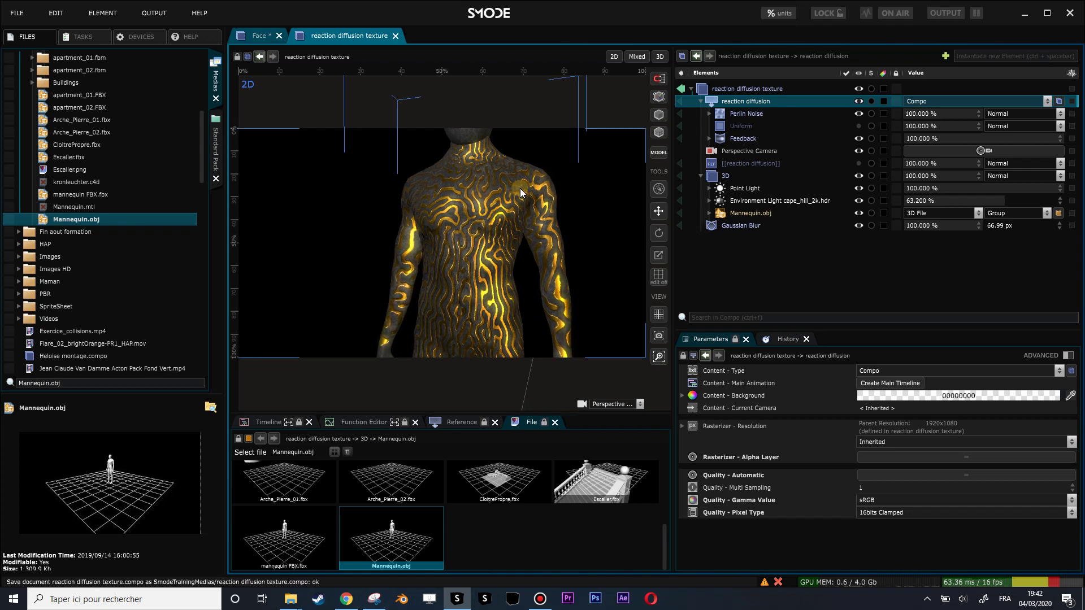